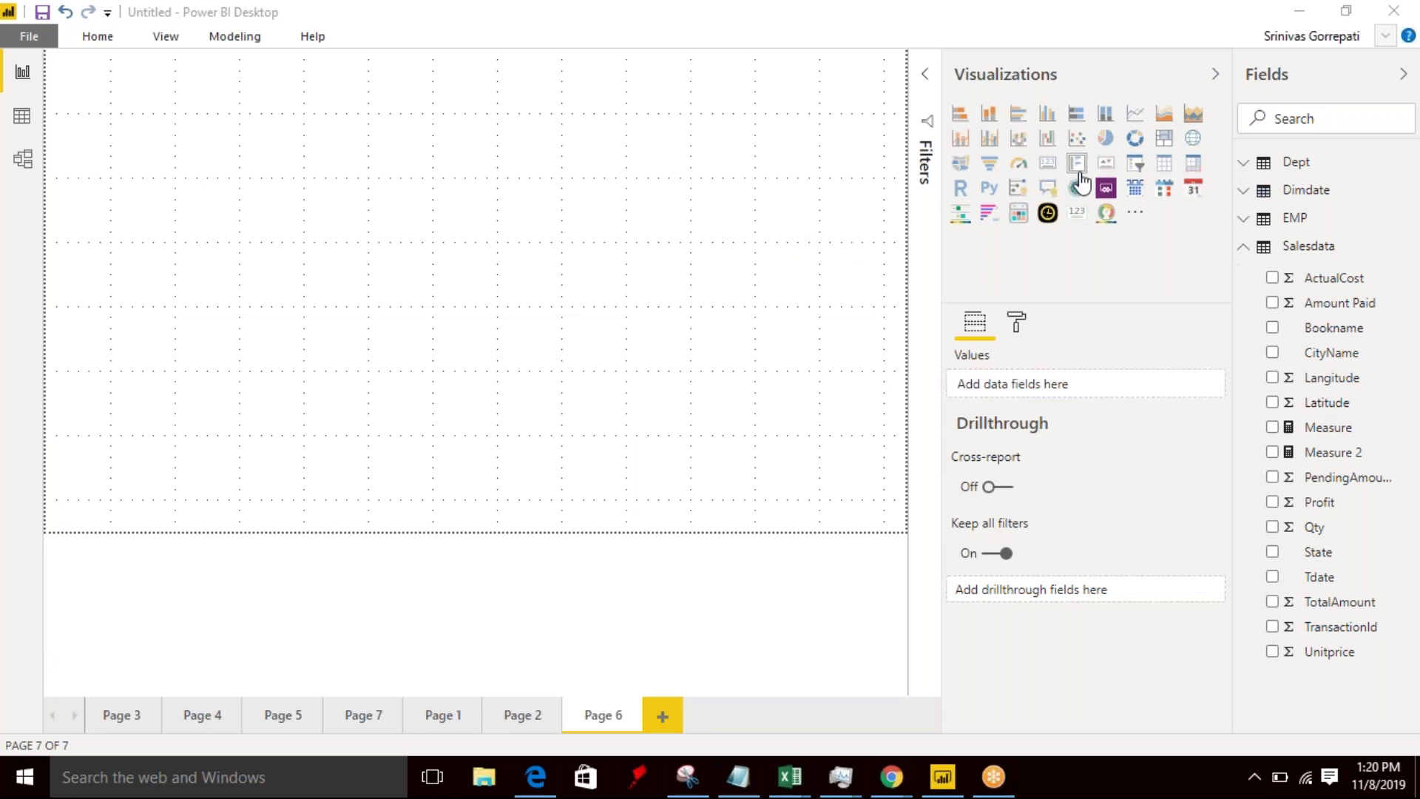
- Add a multi-row card, make it wider and shorter, and show Amount Paid (232K) on it
{"action": "left_click", "coordinate": [1049, 164]}
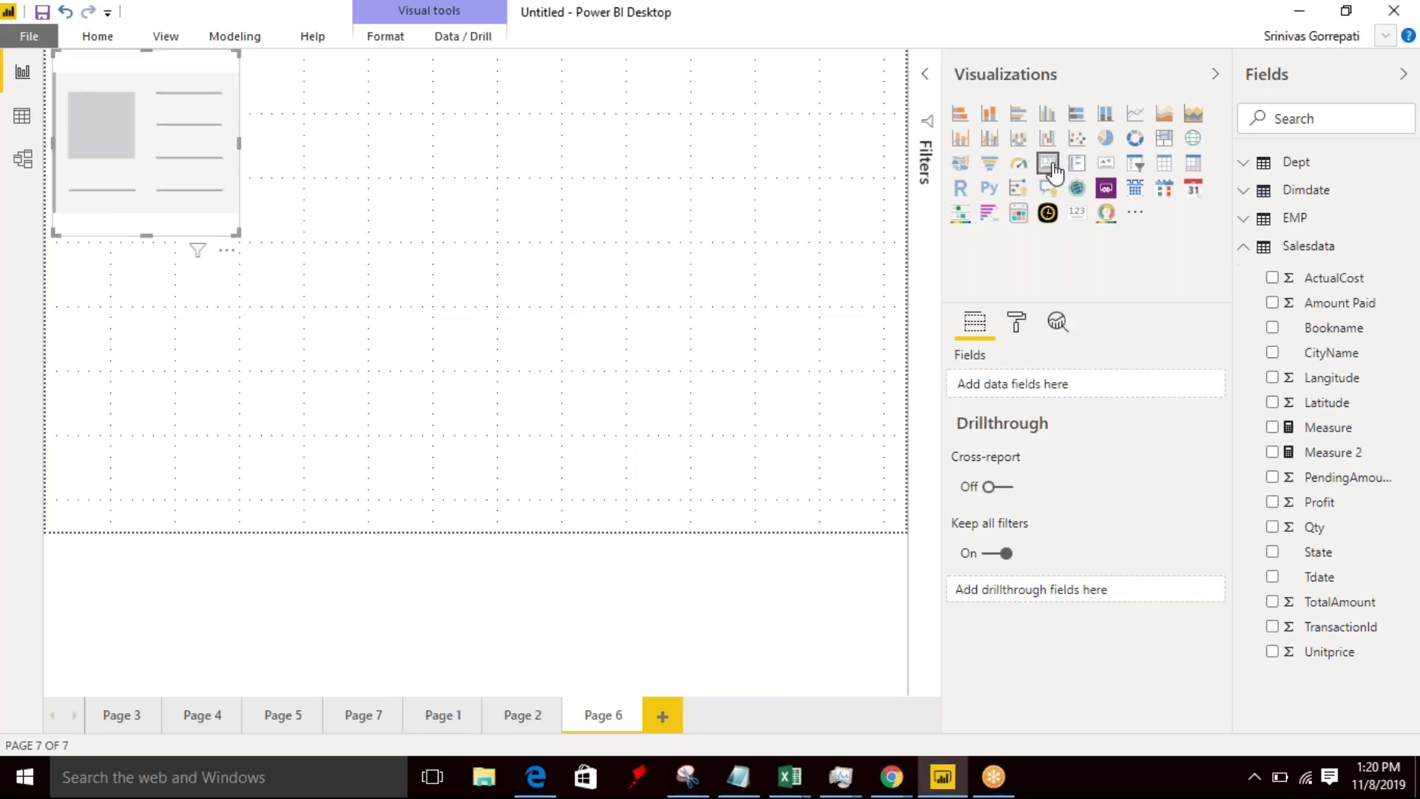
{"action": "left_click_drag", "start_coordinate": [242, 240], "coordinate": [333, 175]}
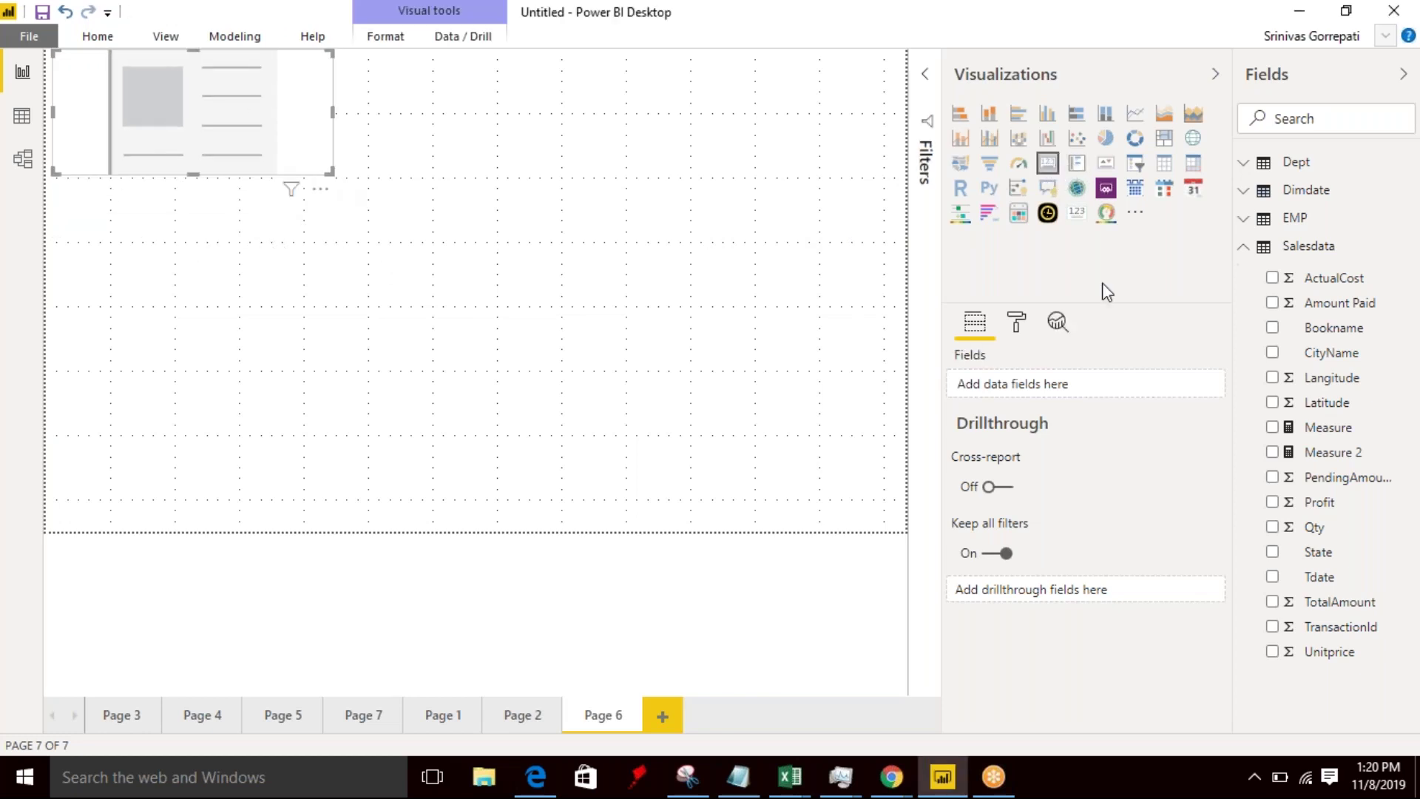
{"action": "left_click_drag", "start_coordinate": [1316, 303], "coordinate": [251, 96]}
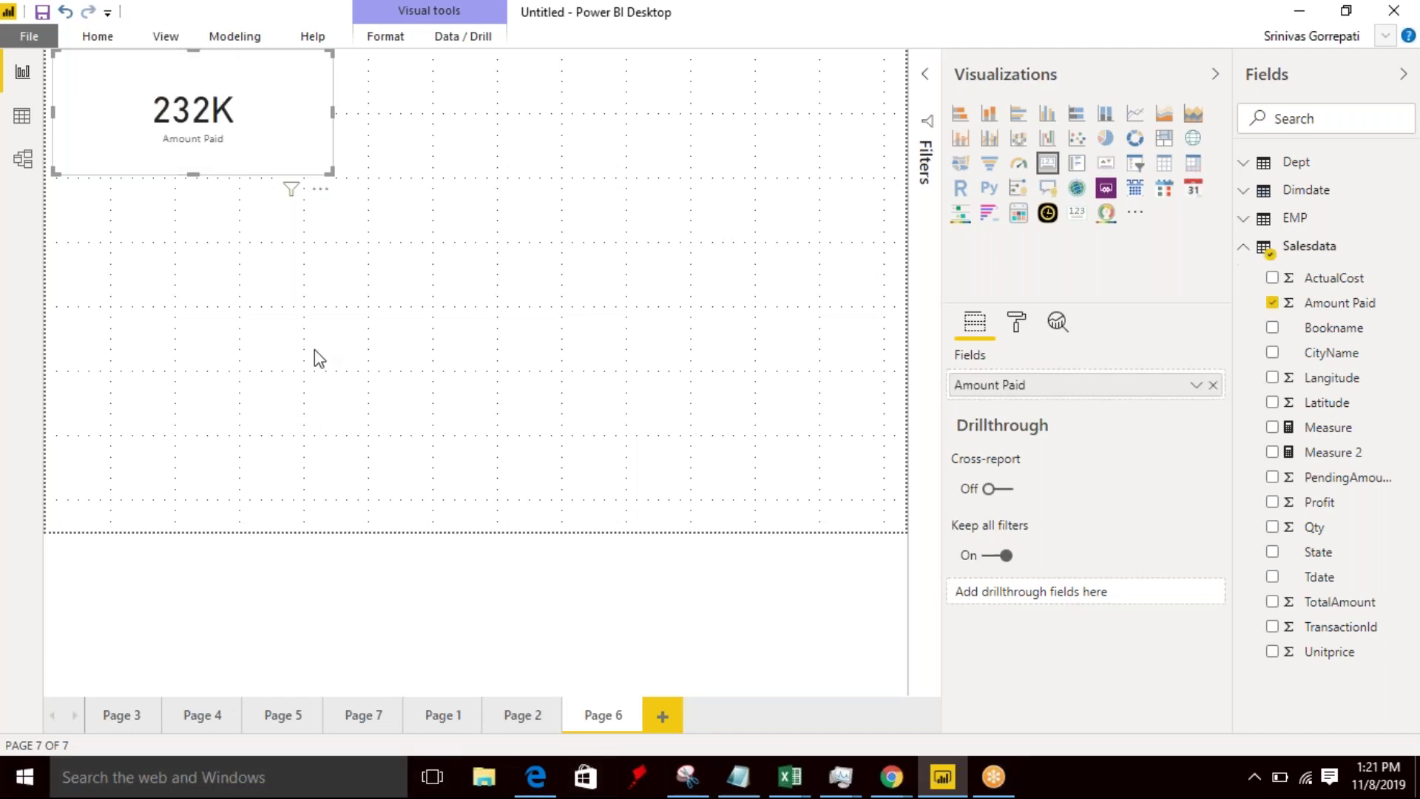
{"action": "left_click", "coordinate": [486, 320]}
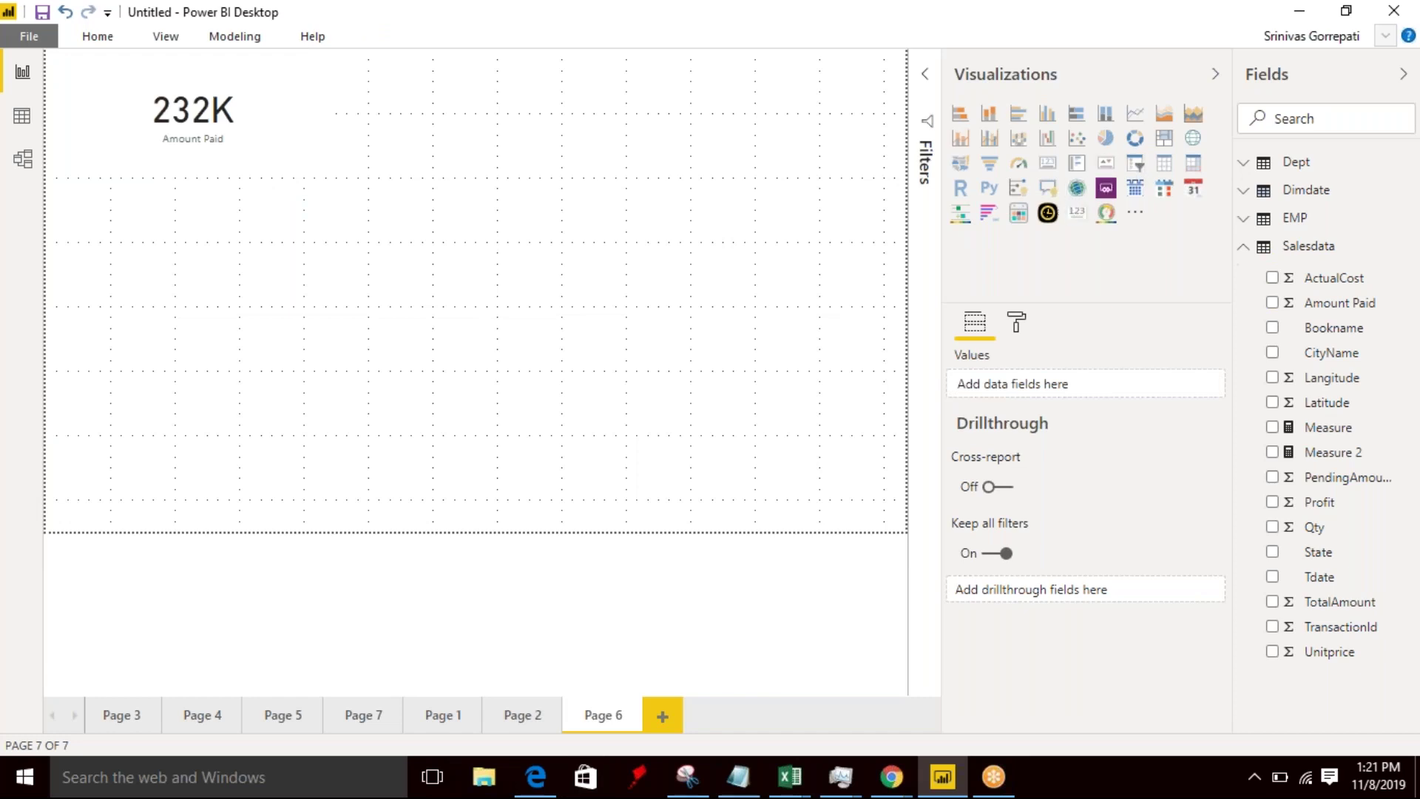
- Place the custom 123 card beside the first card and set its Data field to Amount Paid
{"action": "left_click", "coordinate": [1077, 214]}
{"action": "left_click_drag", "start_coordinate": [337, 268], "coordinate": [827, 227]}
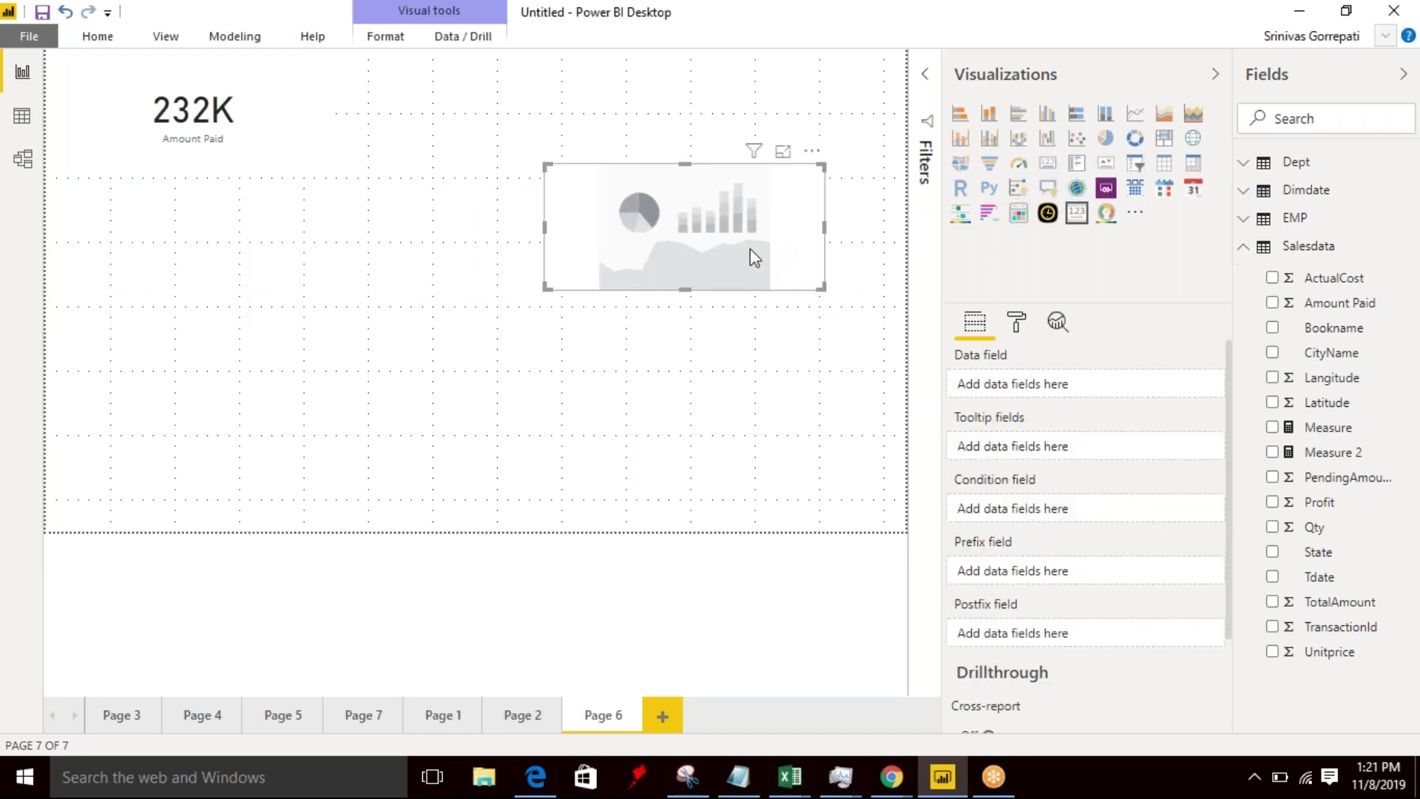
{"action": "left_click_drag", "start_coordinate": [823, 287], "coordinate": [821, 326]}
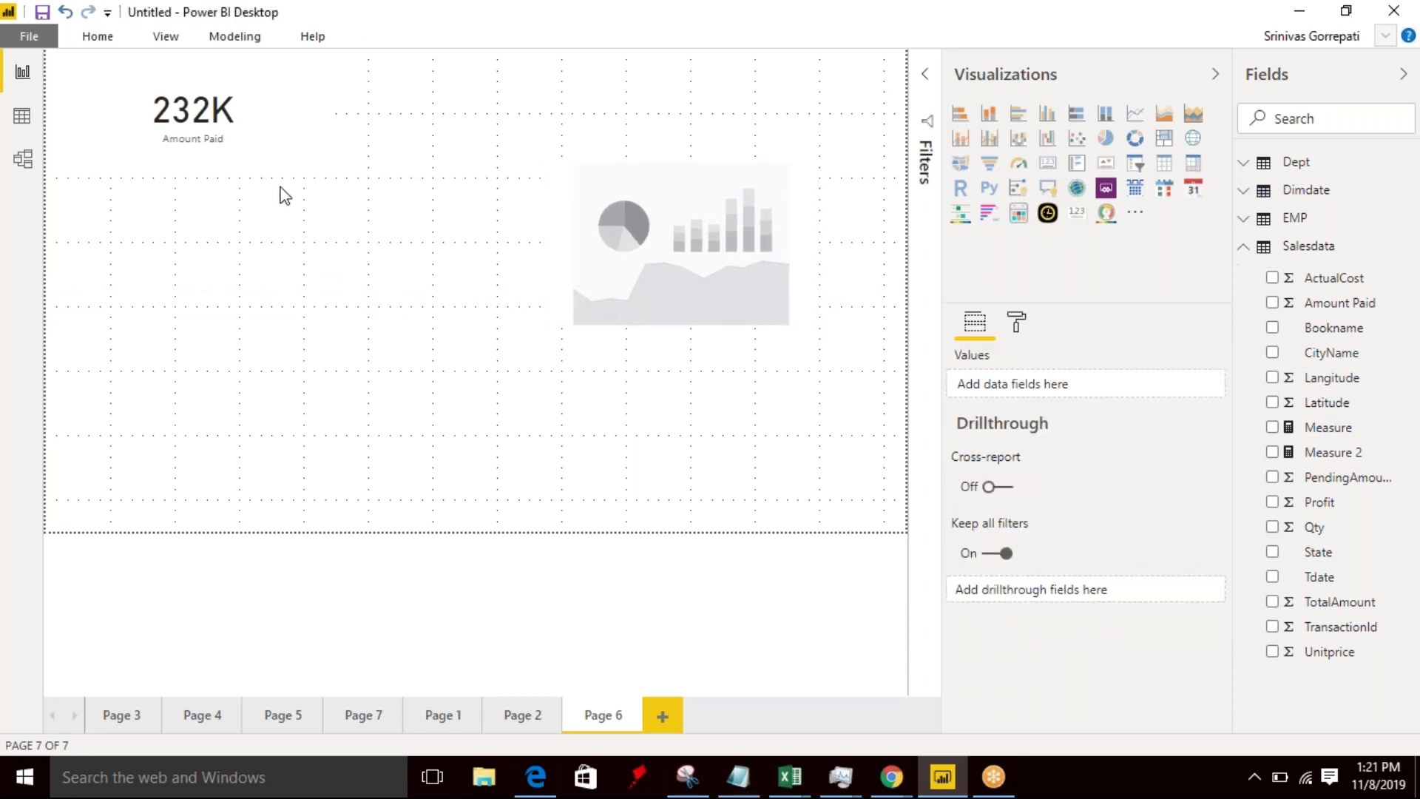
{"action": "left_click", "coordinate": [672, 210]}
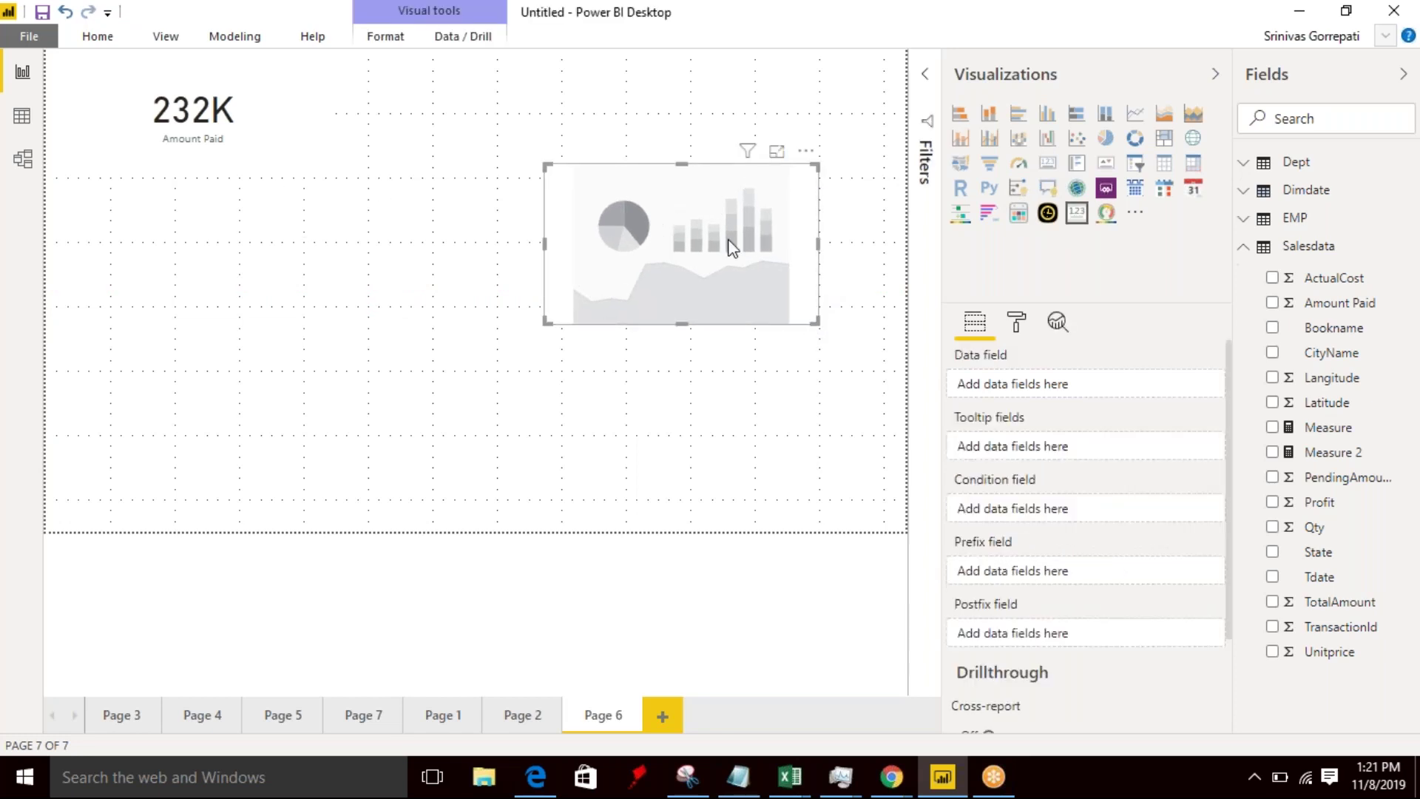
{"action": "left_click_drag", "start_coordinate": [730, 246], "coordinate": [639, 246]}
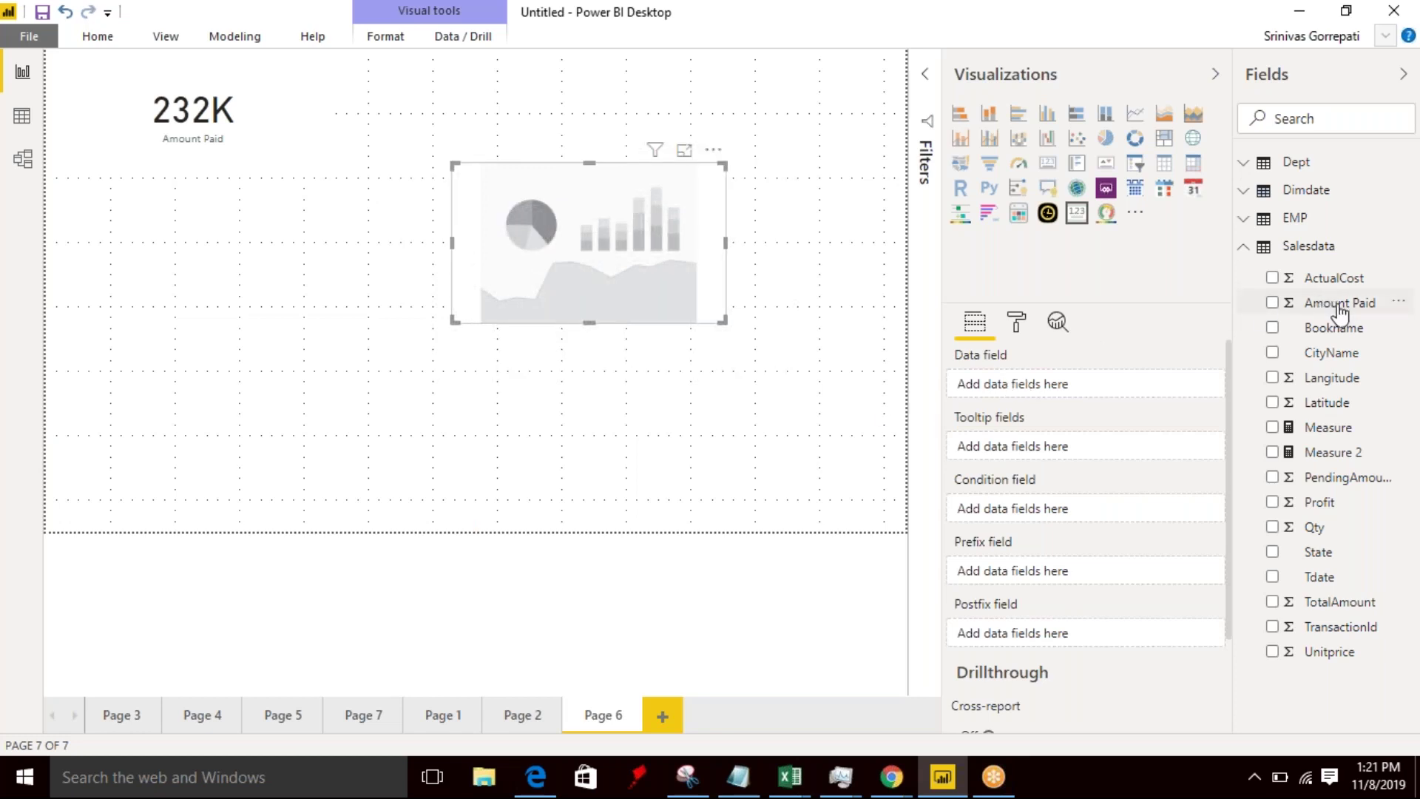
{"action": "left_click_drag", "start_coordinate": [1341, 311], "coordinate": [1092, 389]}
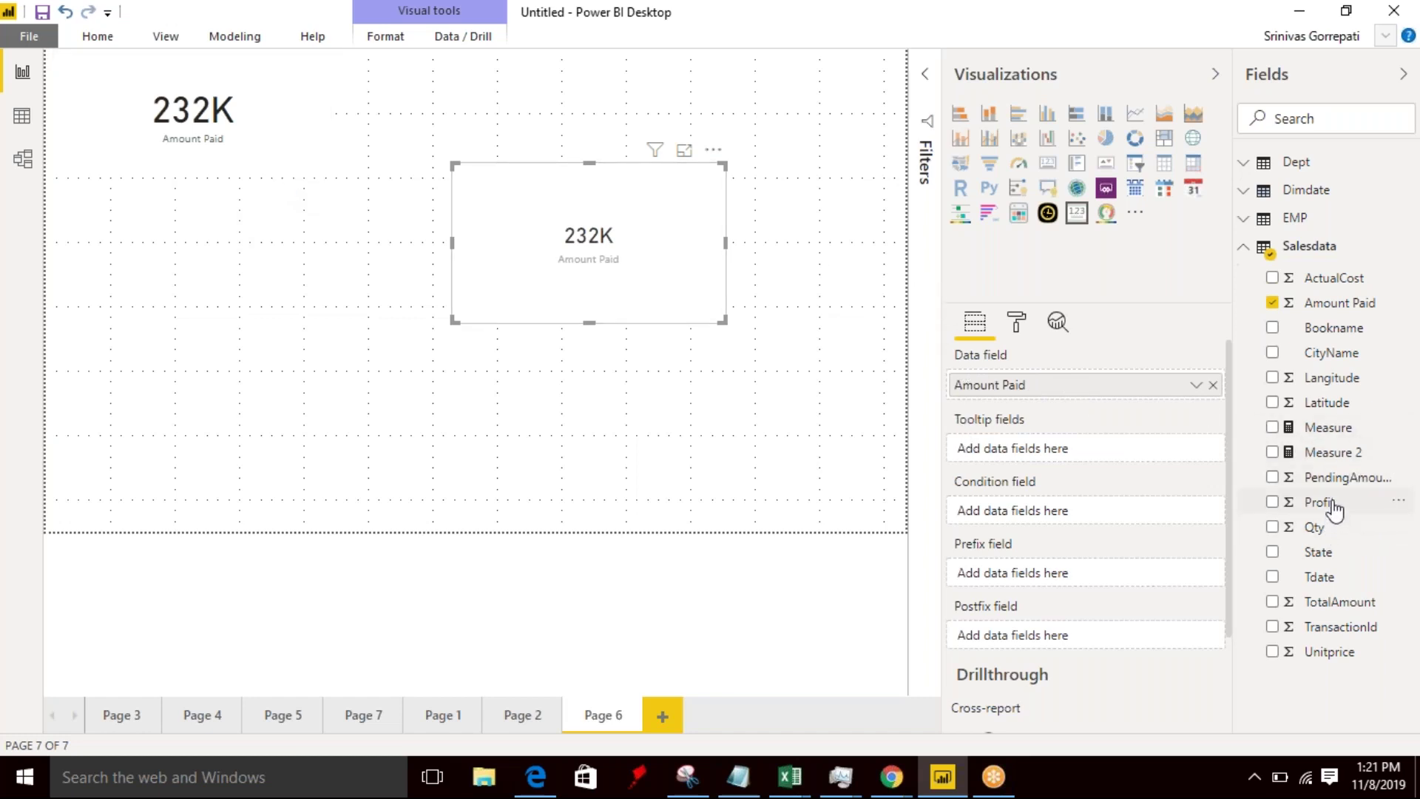
- Fill the card's Tooltip, Condition, Prefix and Postfix wells with Profit, TransactionId, ActualCost and TotalAmount
{"action": "left_click_drag", "start_coordinate": [1331, 501], "coordinate": [1087, 453]}
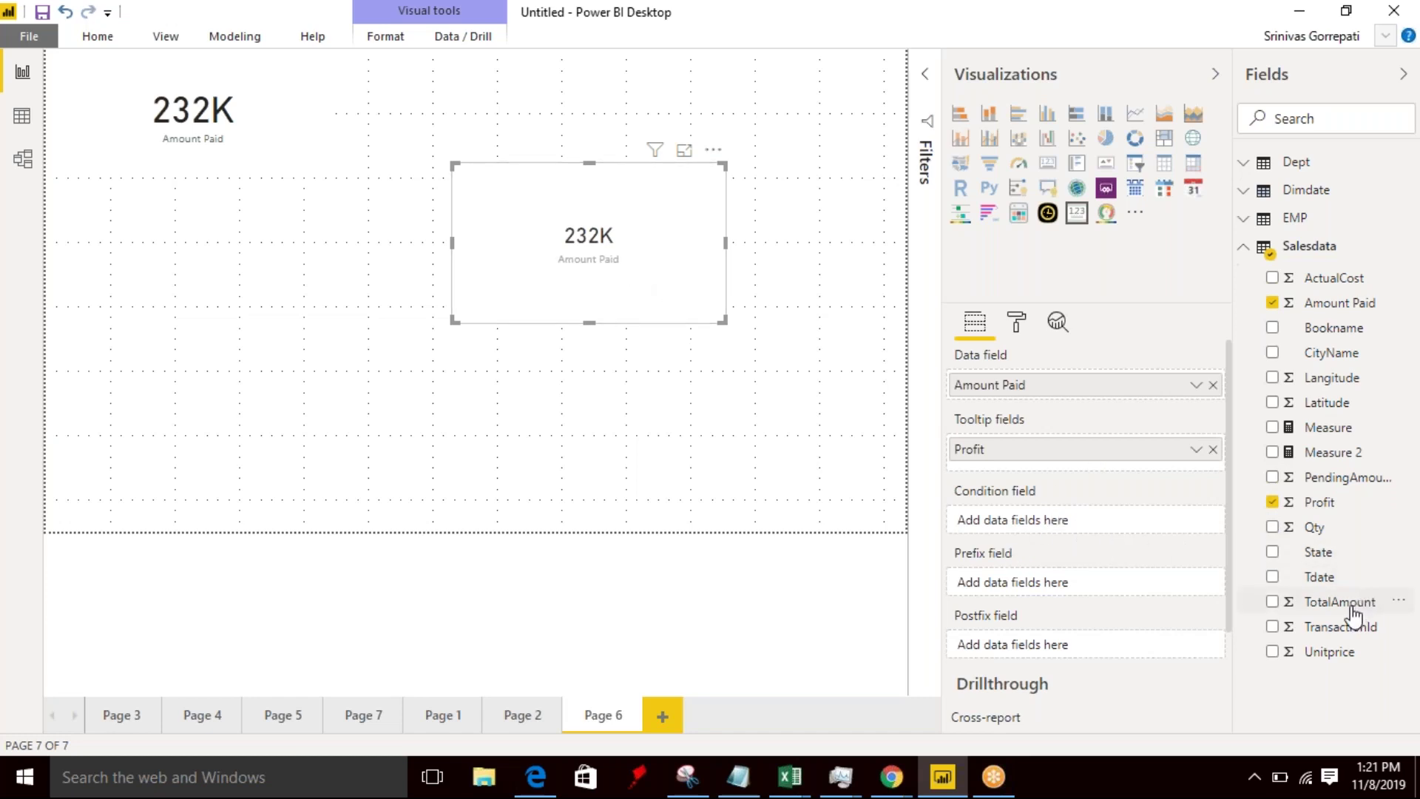
{"action": "left_click_drag", "start_coordinate": [1338, 625], "coordinate": [1087, 525]}
{"action": "left_click", "coordinate": [1196, 521]}
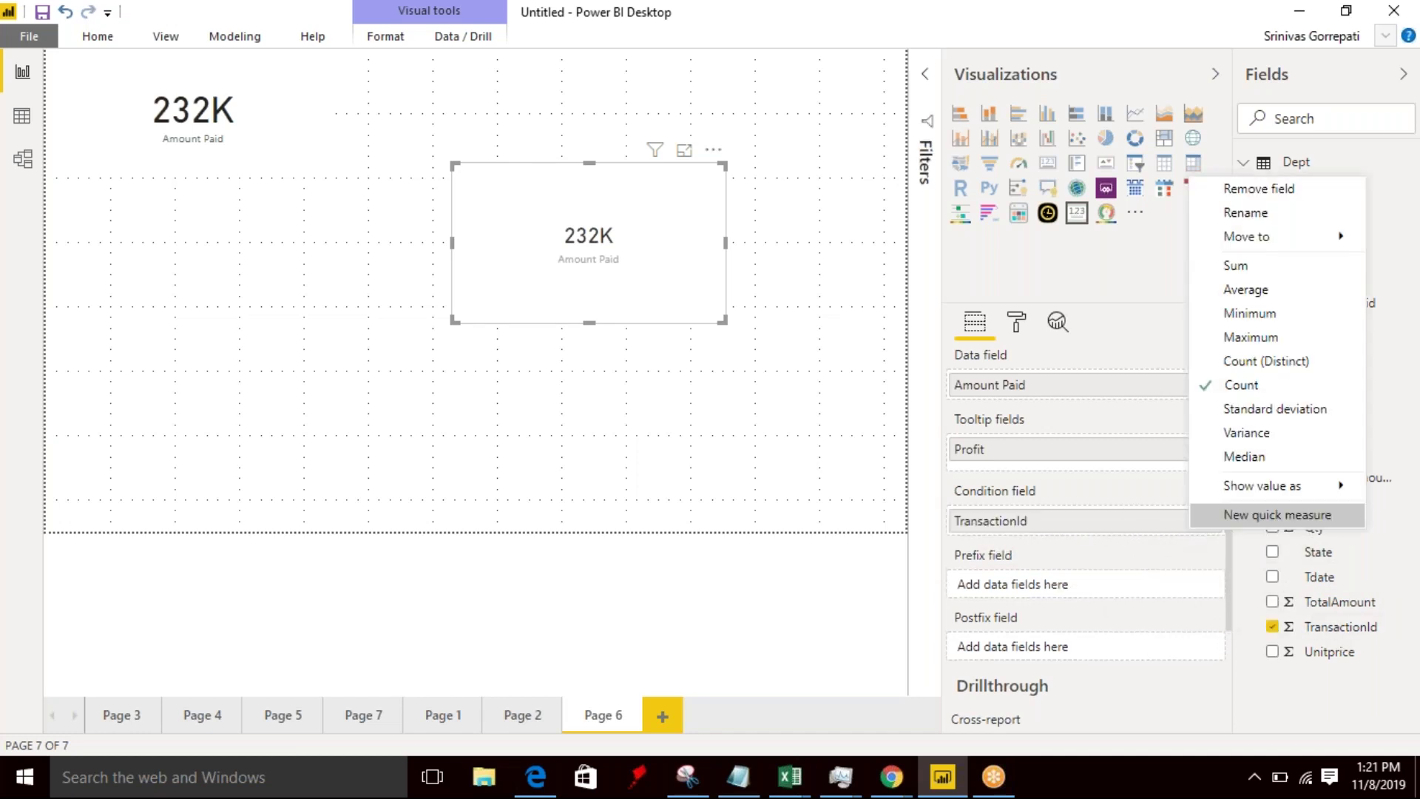
{"action": "left_click", "coordinate": [752, 384]}
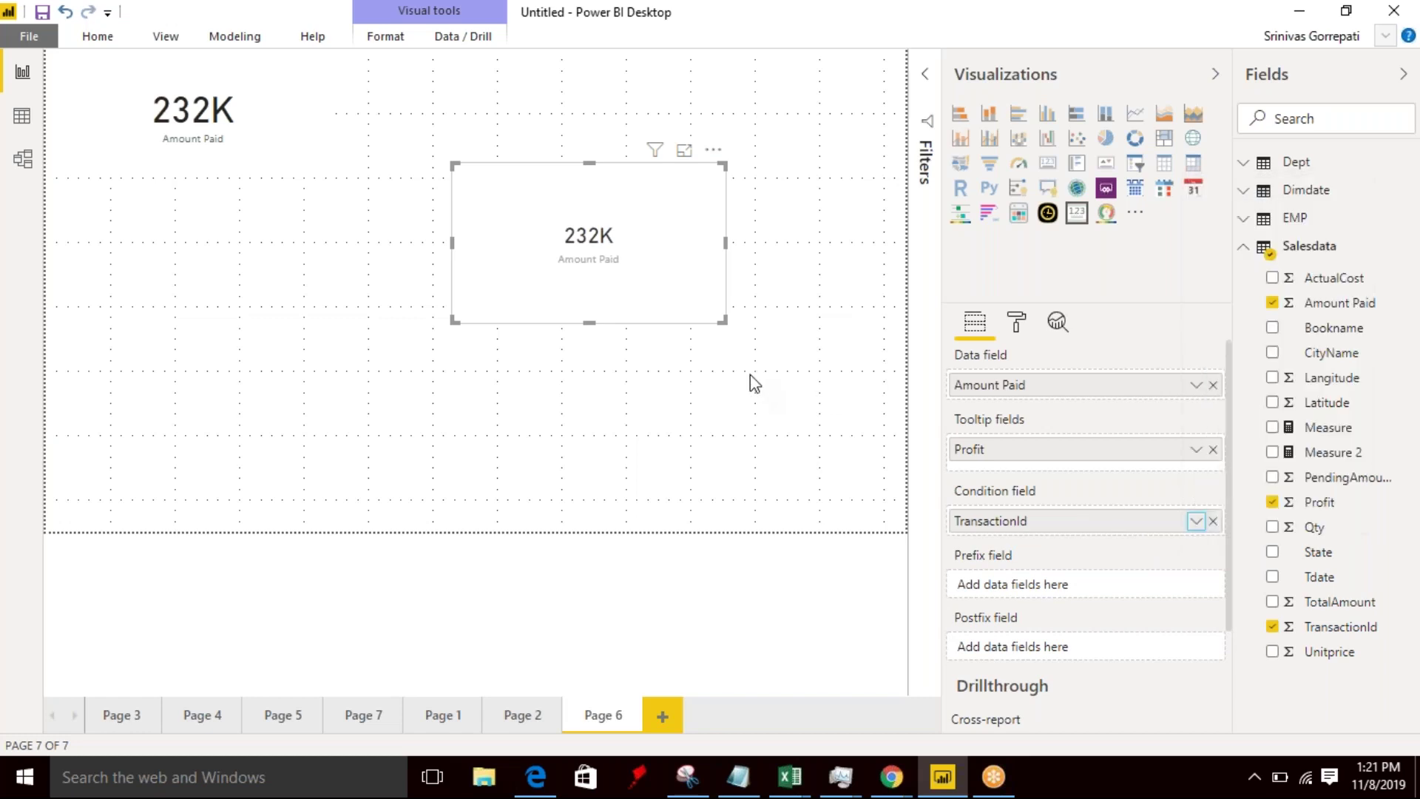
{"action": "left_click", "coordinate": [660, 292]}
{"action": "left_click_drag", "start_coordinate": [1328, 278], "coordinate": [1087, 586]}
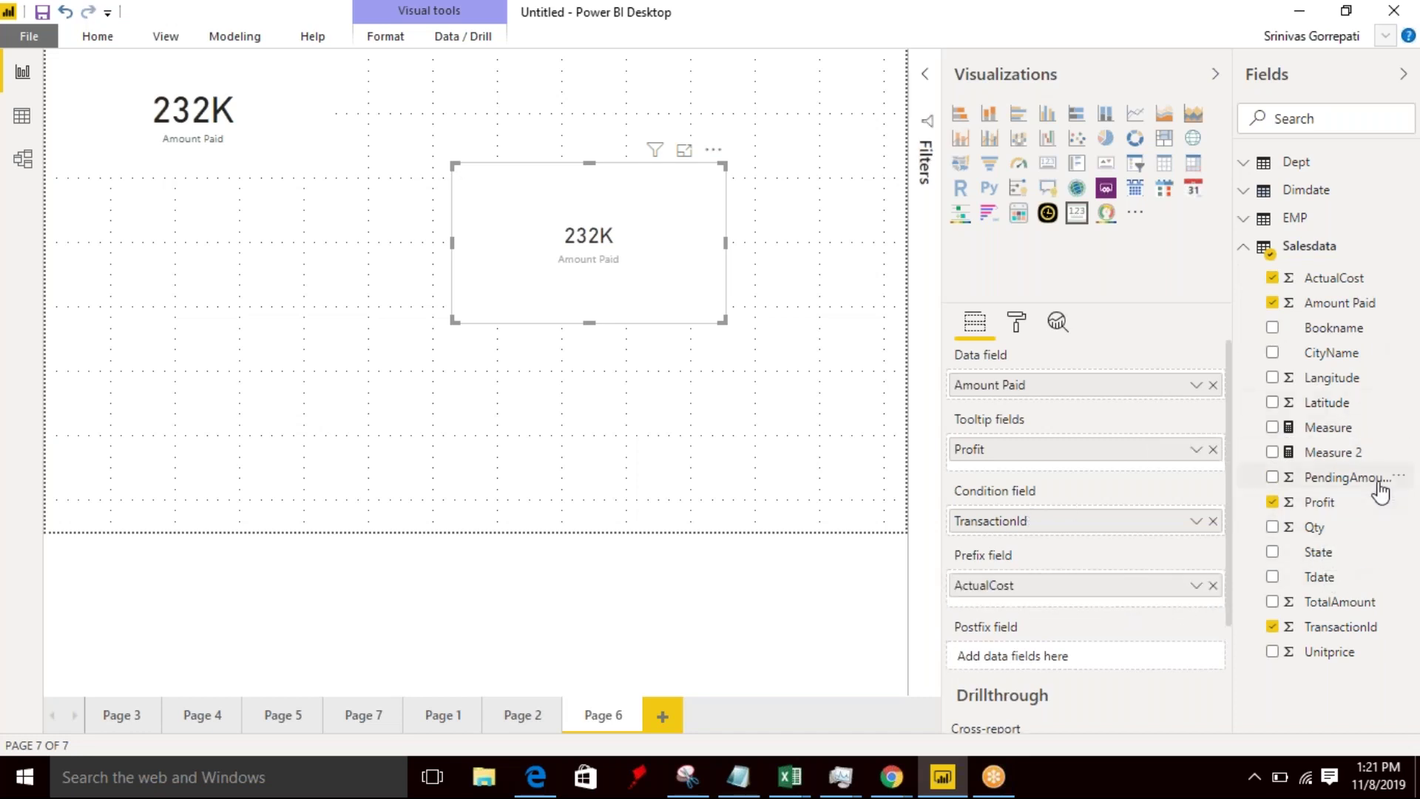
{"action": "left_click_drag", "start_coordinate": [1340, 617], "coordinate": [1113, 656]}
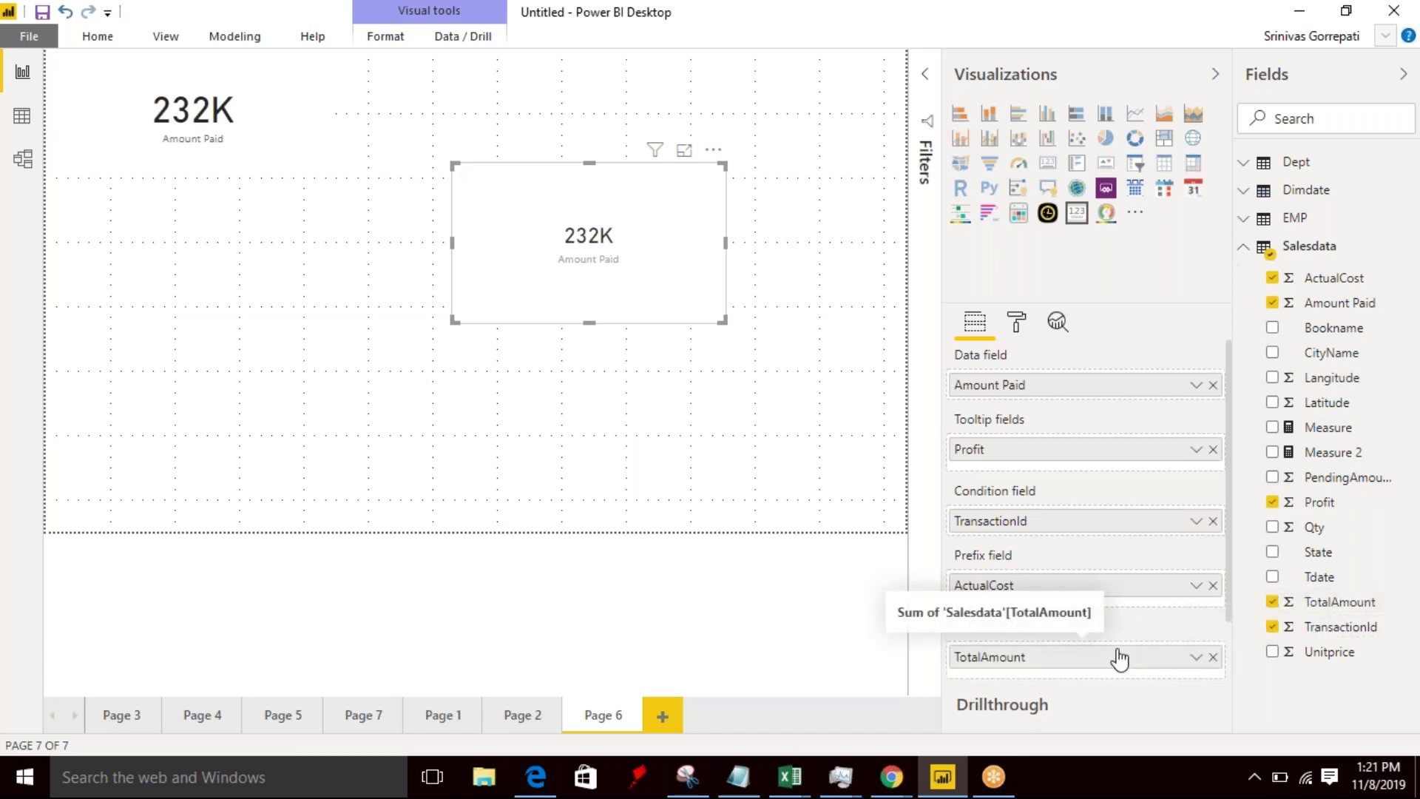
- Set the card's Data Label font size to 40 in the Format pane
{"action": "left_click", "coordinate": [1018, 325]}
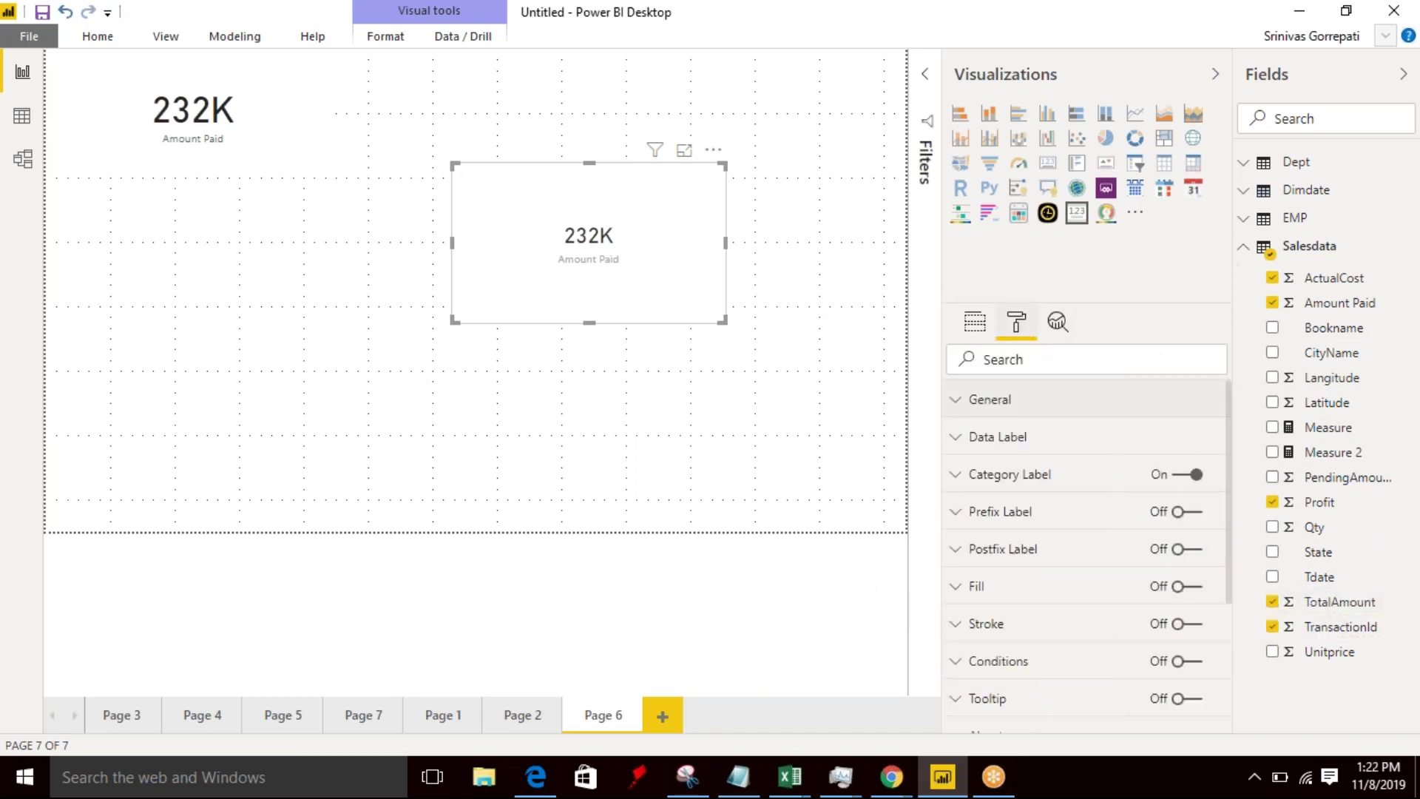
{"action": "left_click", "coordinate": [968, 406]}
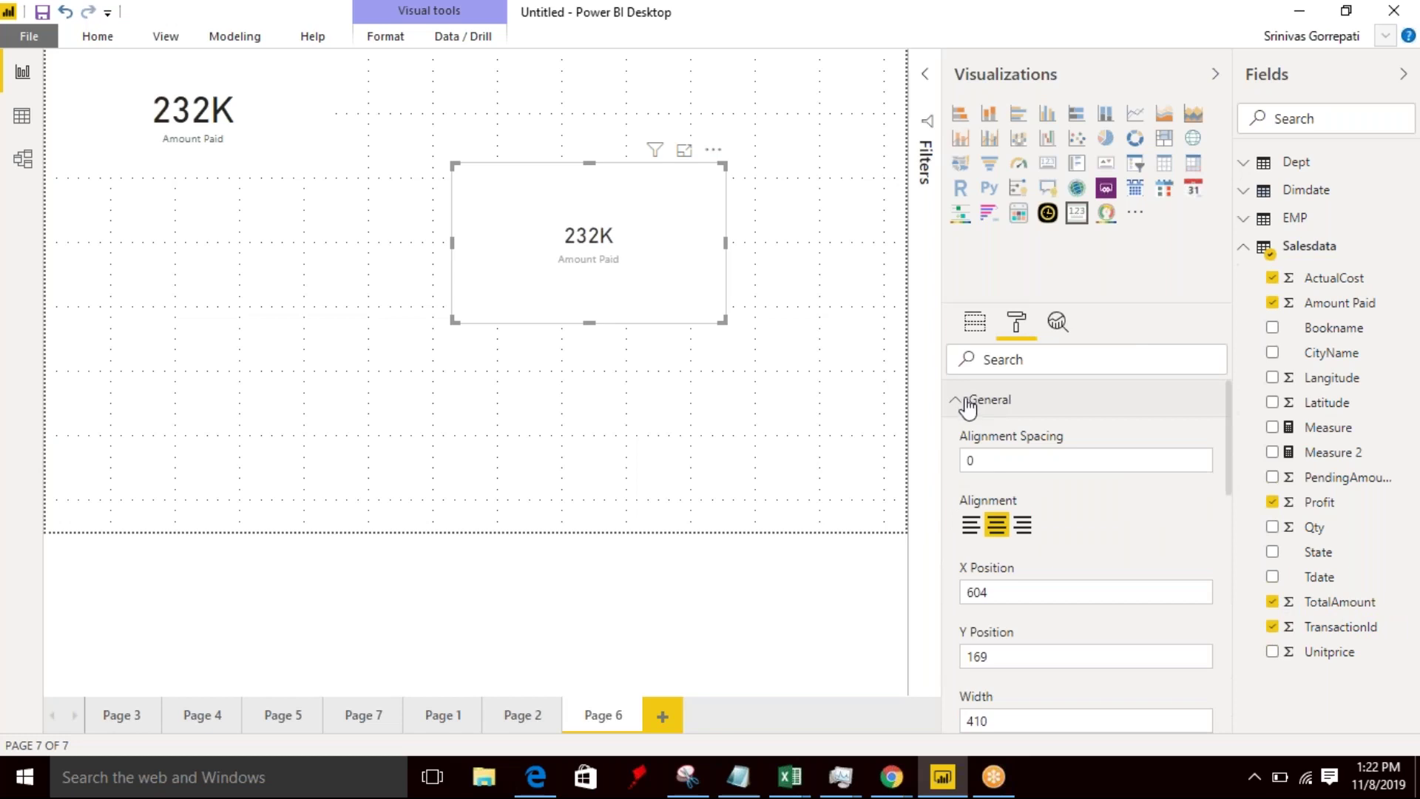
{"action": "left_click", "coordinate": [968, 406]}
{"action": "left_click", "coordinate": [962, 436]}
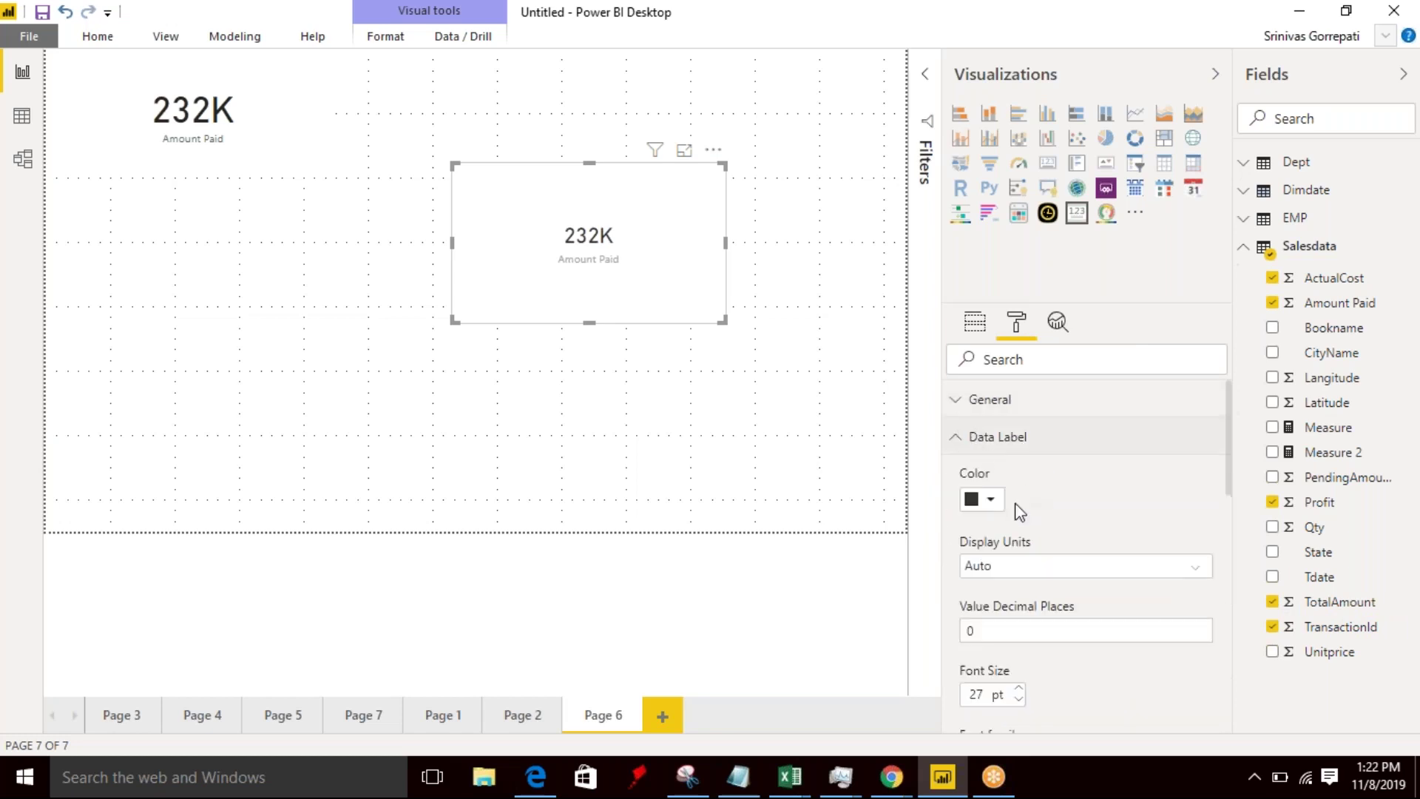
{"action": "scroll", "coordinate": [1032, 526], "scroll_direction": "down", "scroll_amount": 3}
{"action": "left_click", "coordinate": [989, 590]}
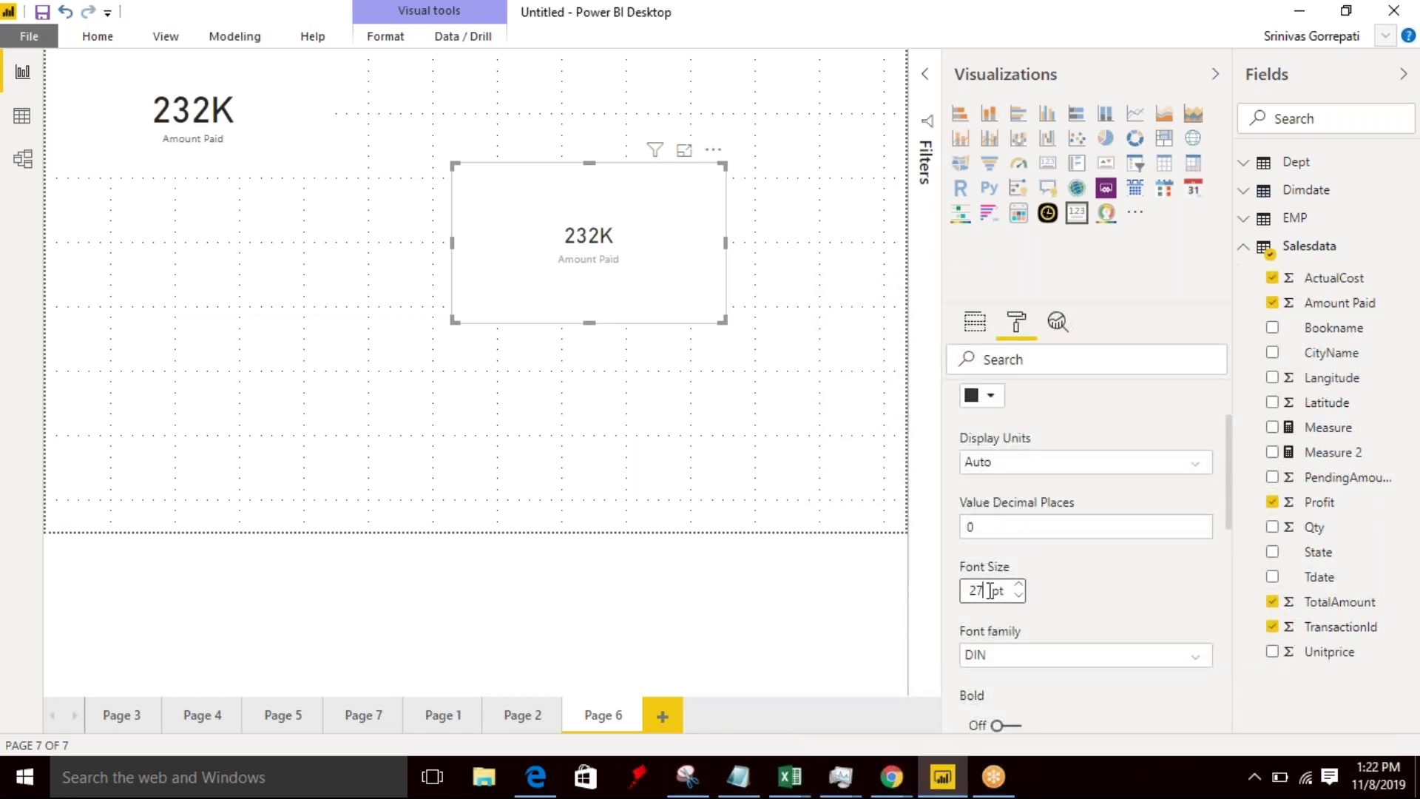
{"action": "type", "text": "40"}
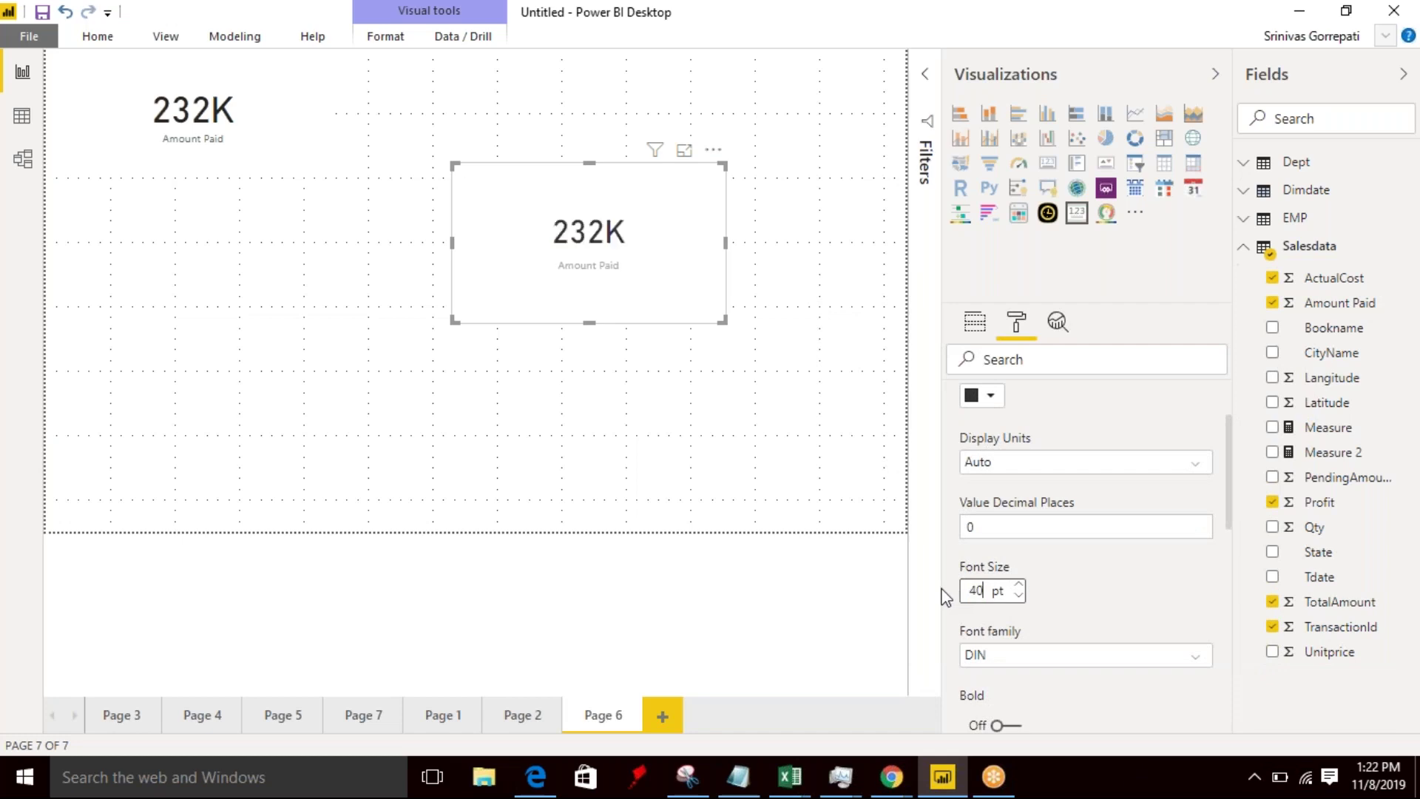
{"action": "scroll", "coordinate": [1054, 484], "scroll_direction": "down", "scroll_amount": 5}
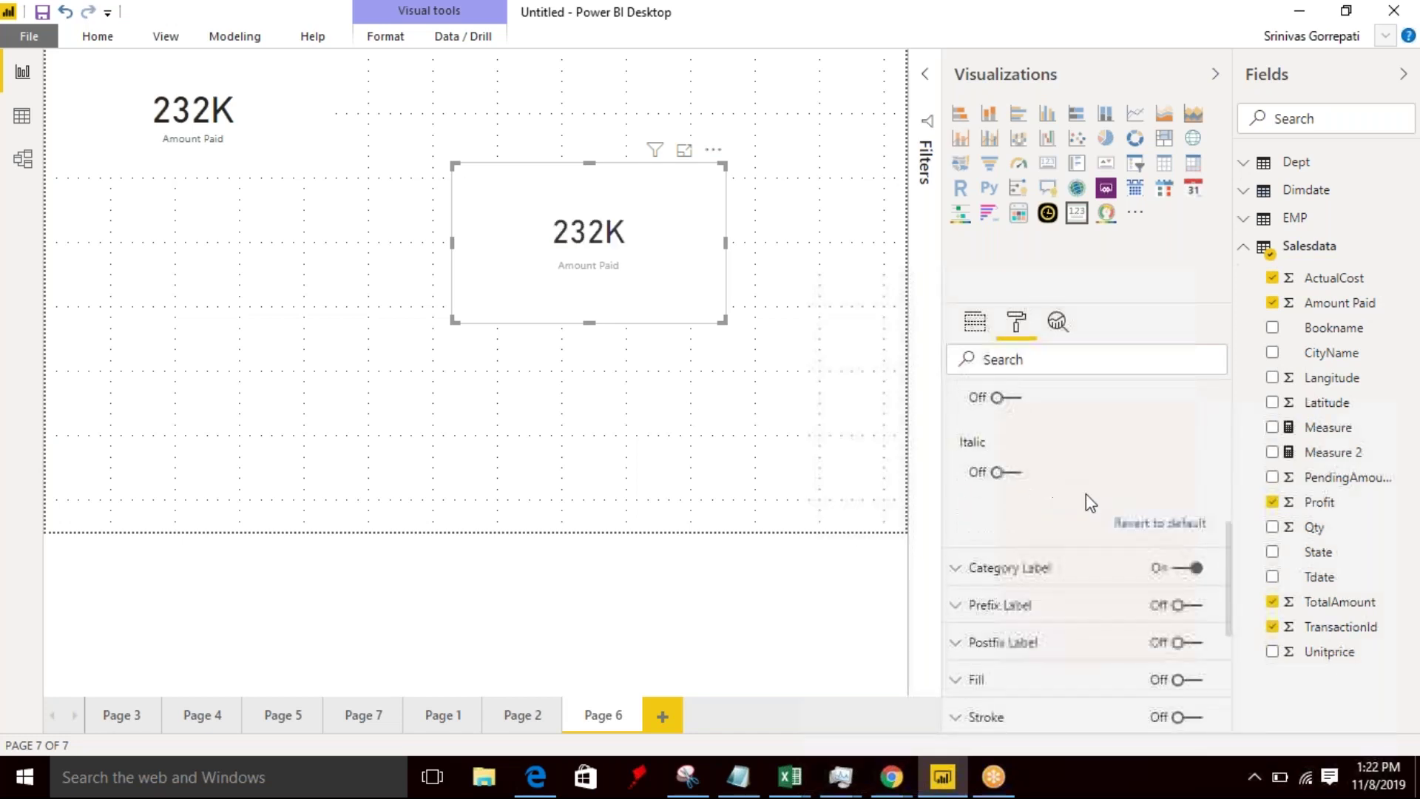
{"action": "scroll", "coordinate": [991, 510], "scroll_direction": "down", "scroll_amount": 2}
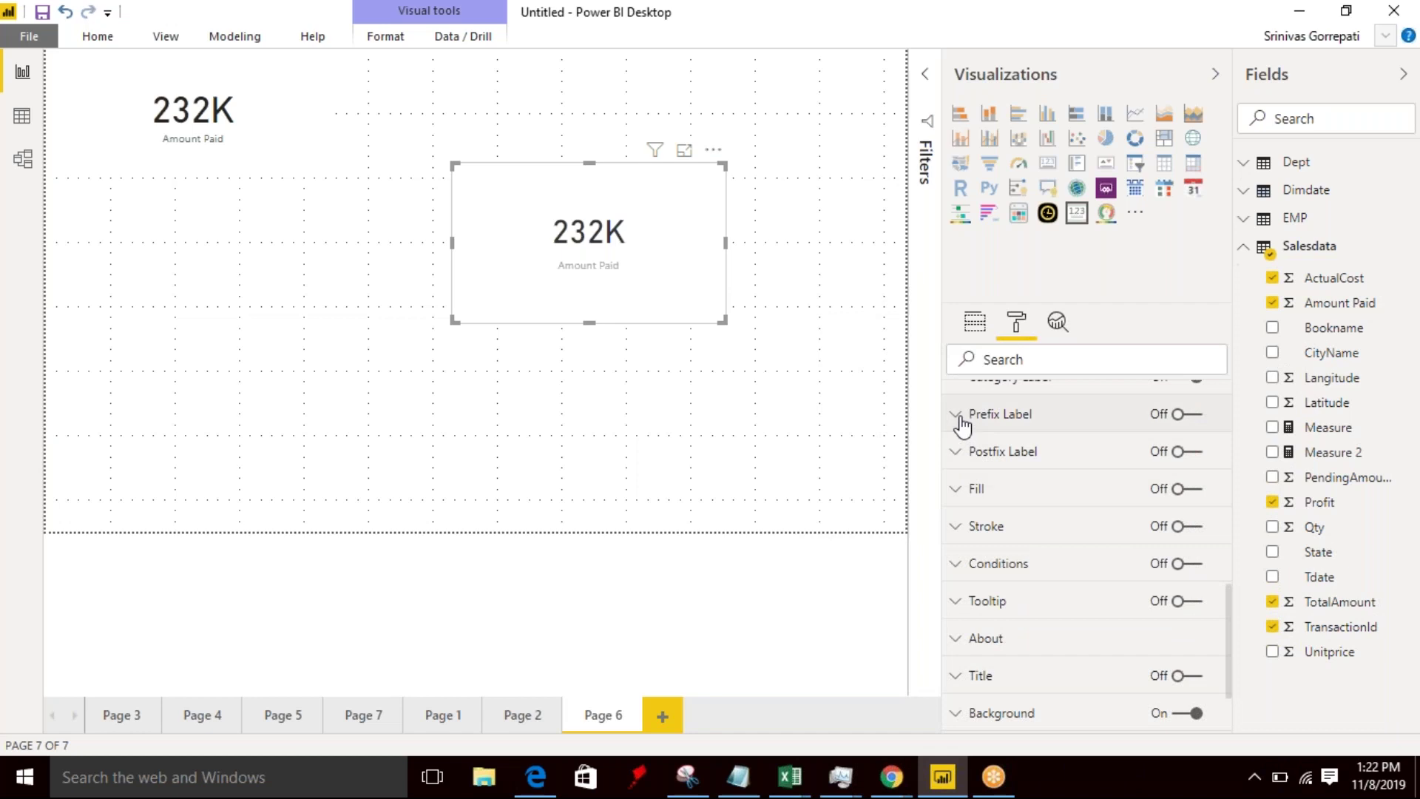
- Turn on the Prefix Label (256500) with end spacing 10 and font size 19
{"action": "left_click", "coordinate": [959, 415]}
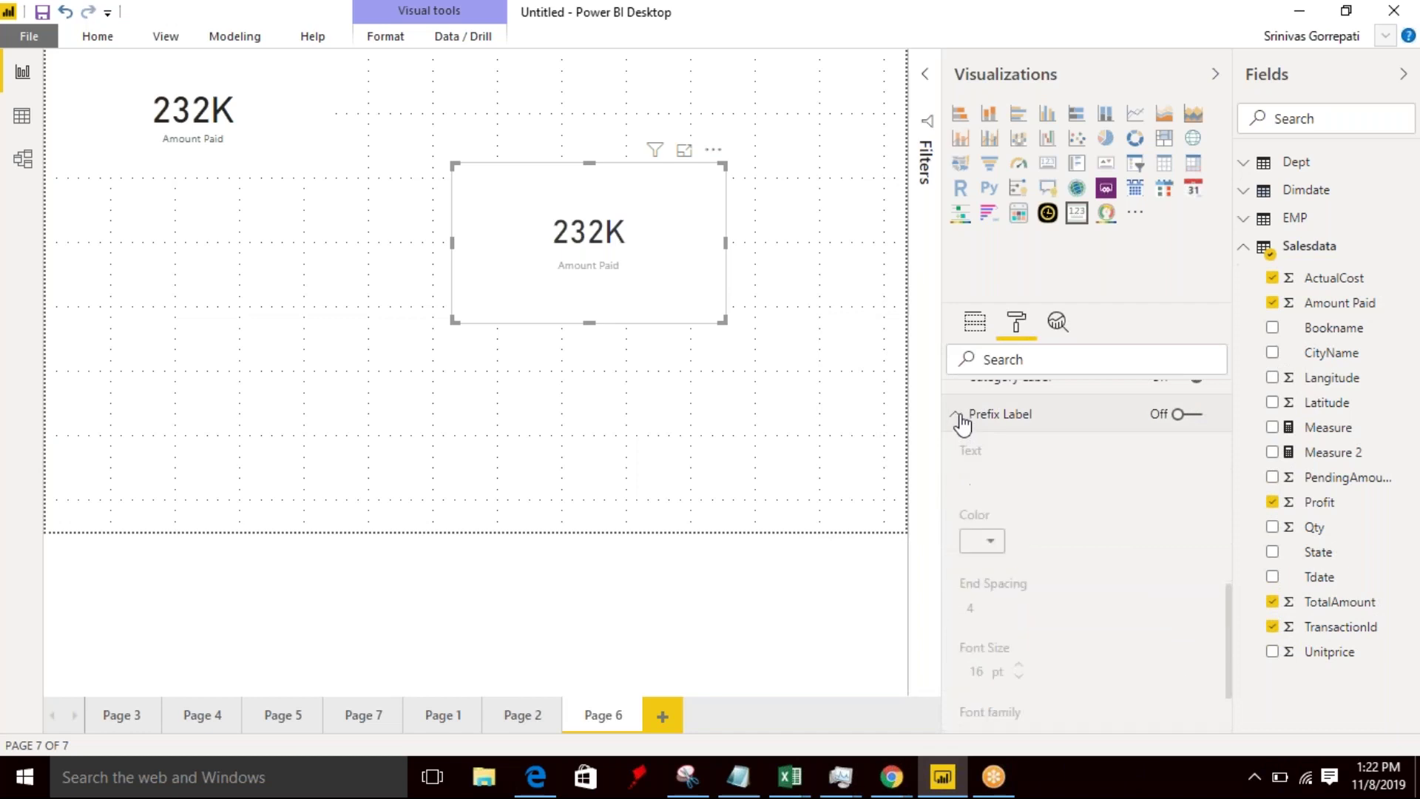
{"action": "left_click", "coordinate": [1192, 416]}
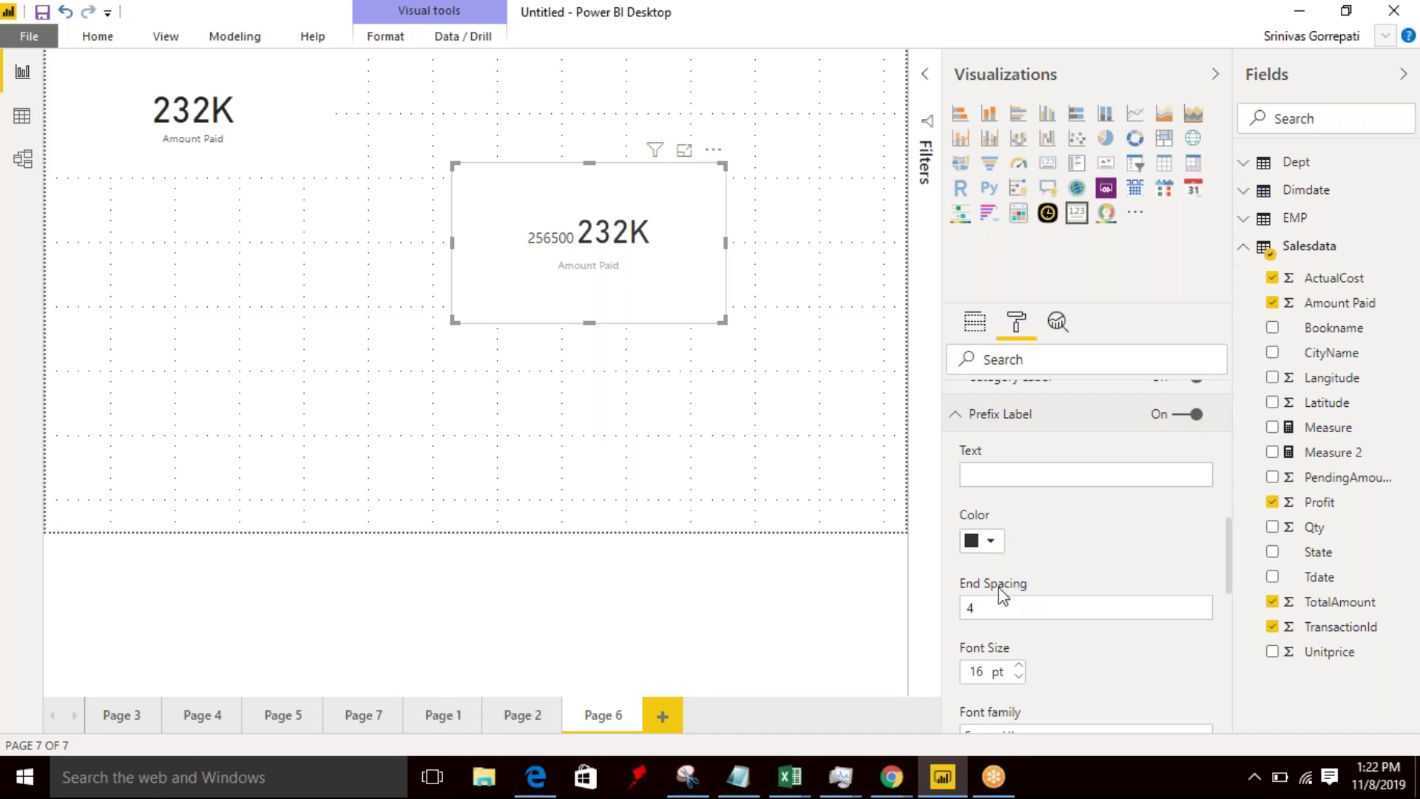
{"action": "left_click", "coordinate": [963, 608]}
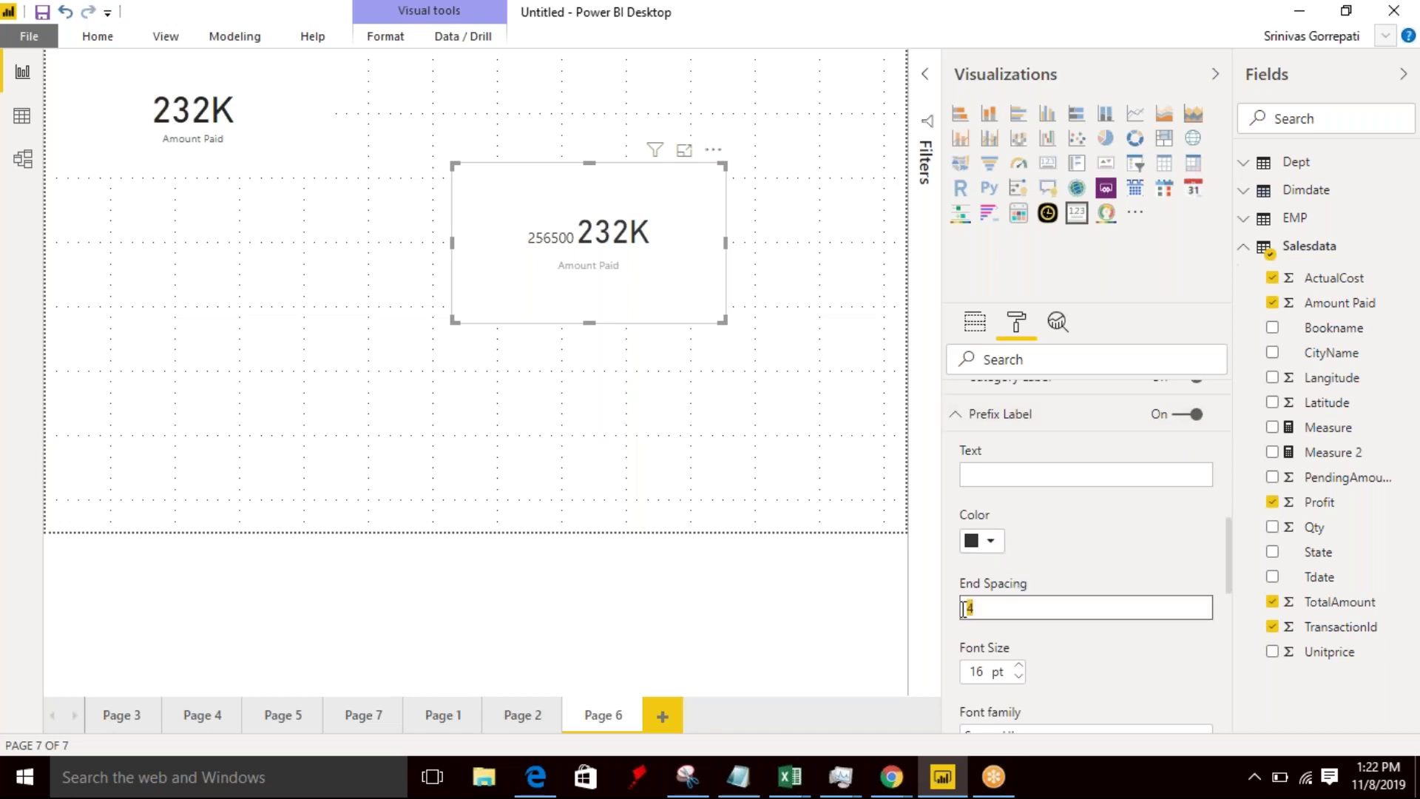
{"action": "type", "text": "1"}
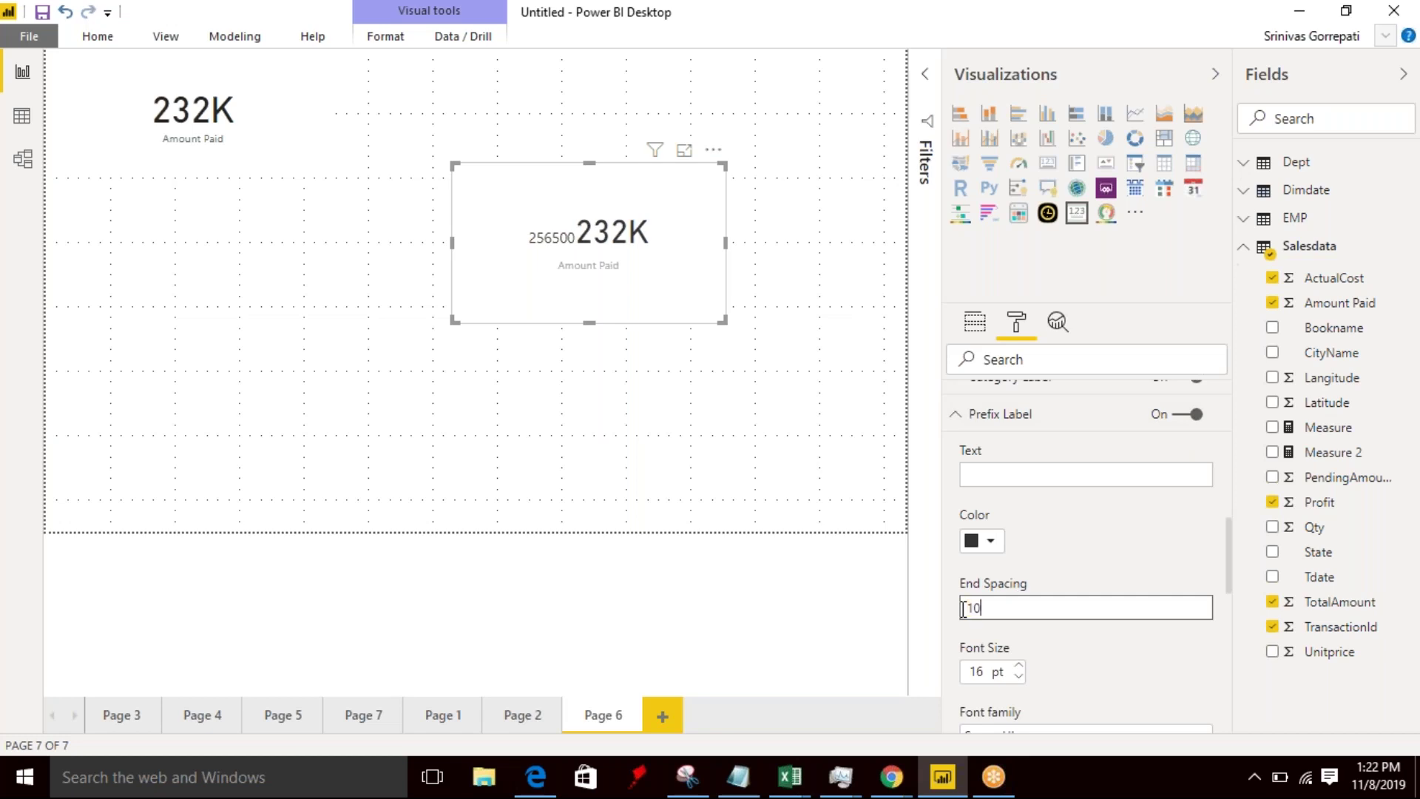
{"action": "type", "text": "0"}
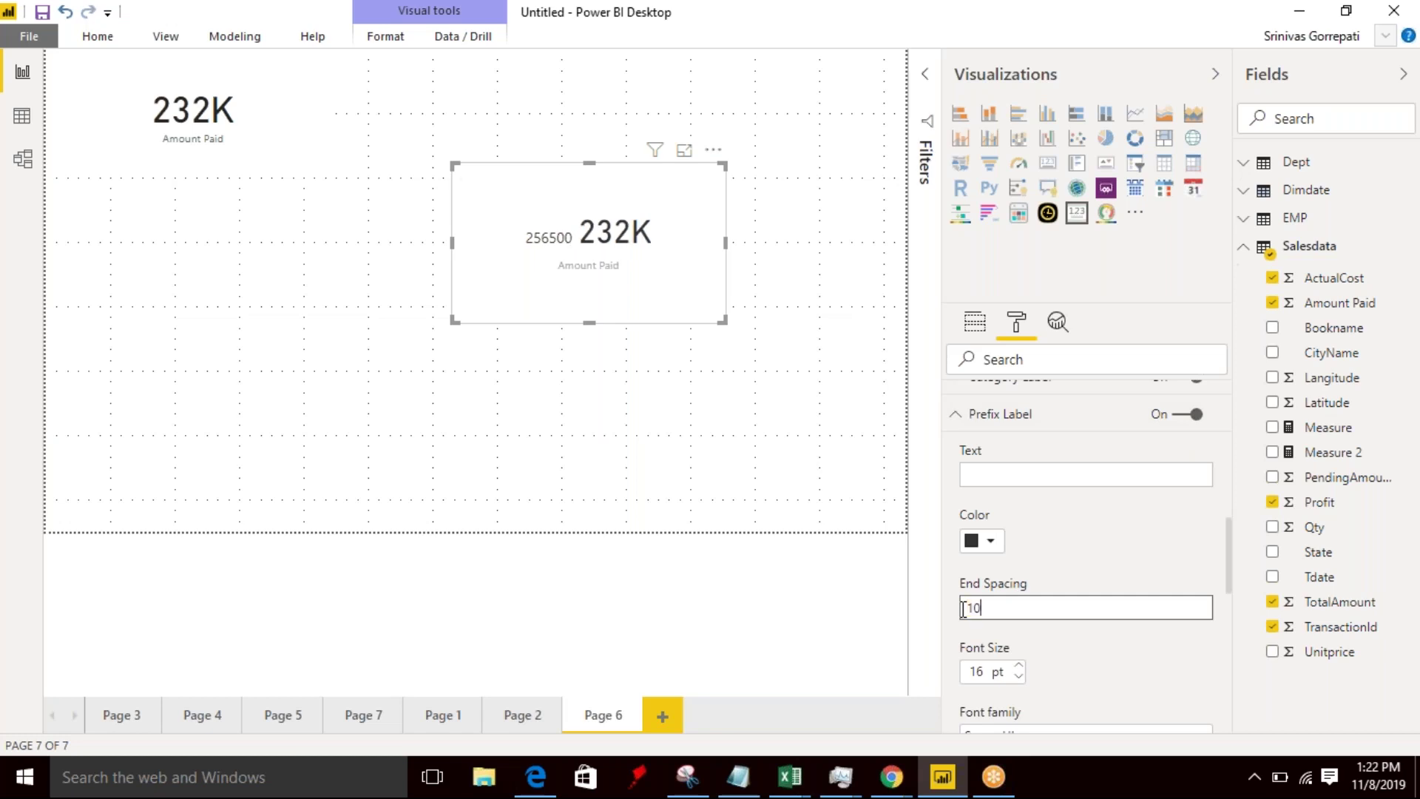
{"action": "left_click", "coordinate": [1019, 665]}
{"action": "scroll", "coordinate": [1095, 577], "scroll_direction": "down", "scroll_amount": 5}
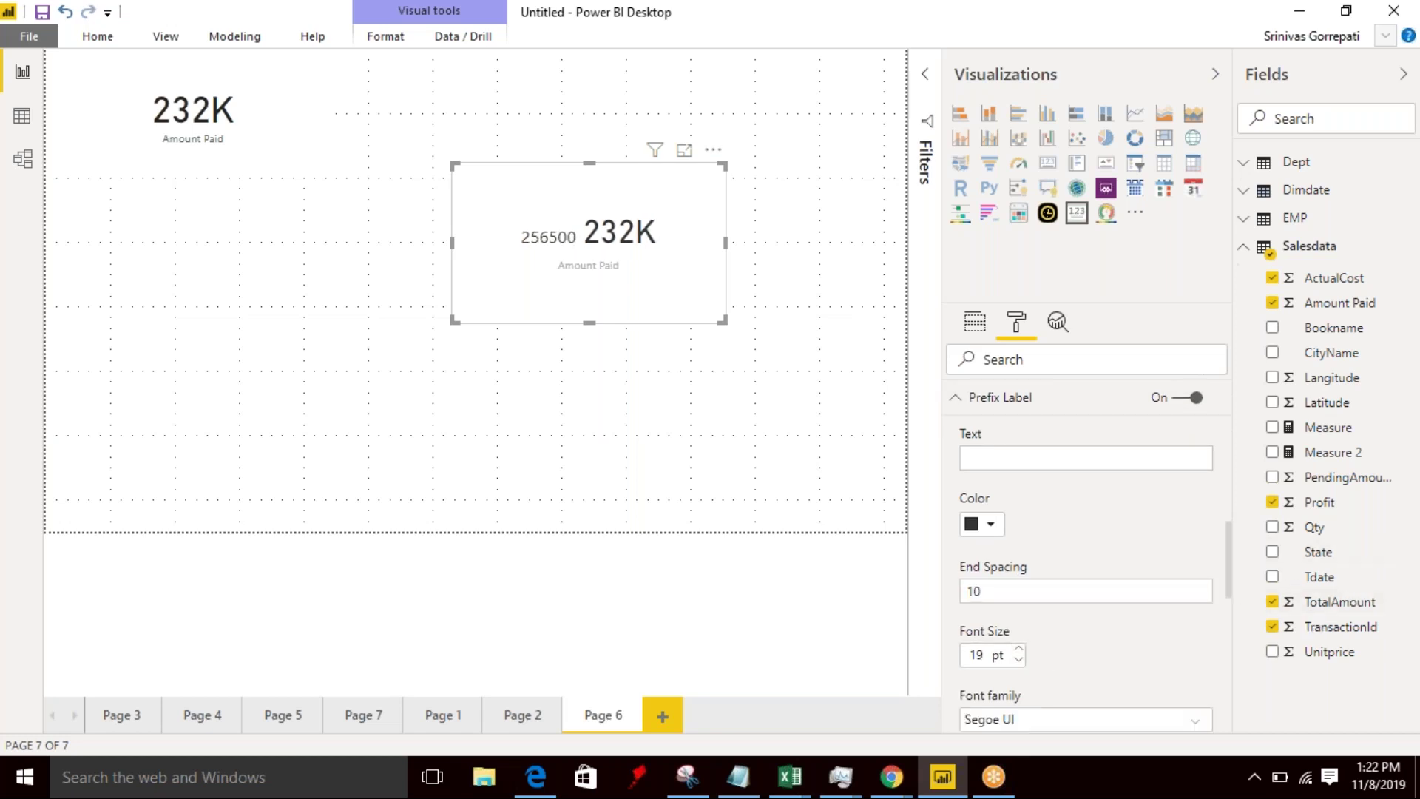
{"action": "scroll", "coordinate": [1033, 520], "scroll_direction": "down", "scroll_amount": 3}
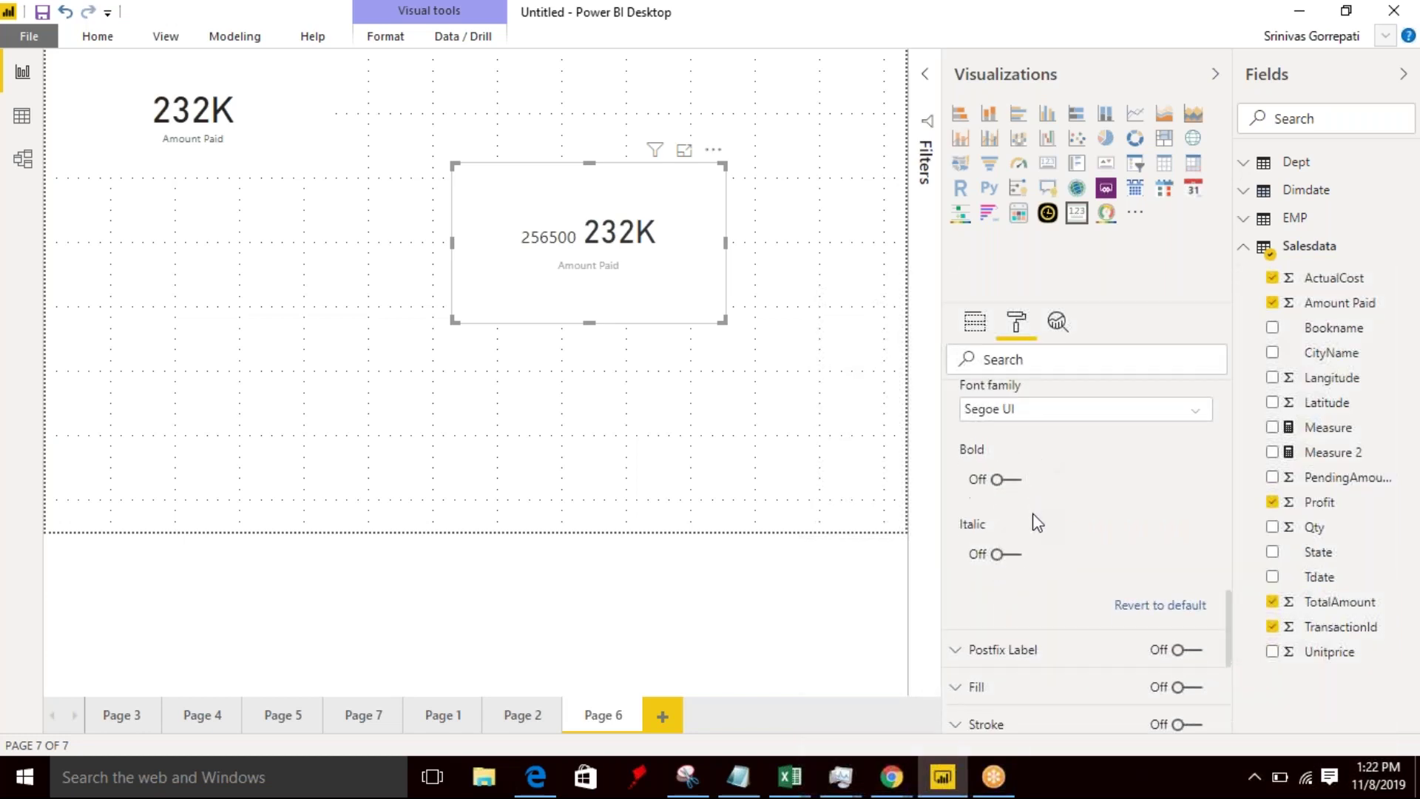
- Turn on the Postfix Label (285000) with start spacing 10 and font size 14
{"action": "left_click", "coordinate": [991, 563]}
{"action": "left_click", "coordinate": [1185, 562]}
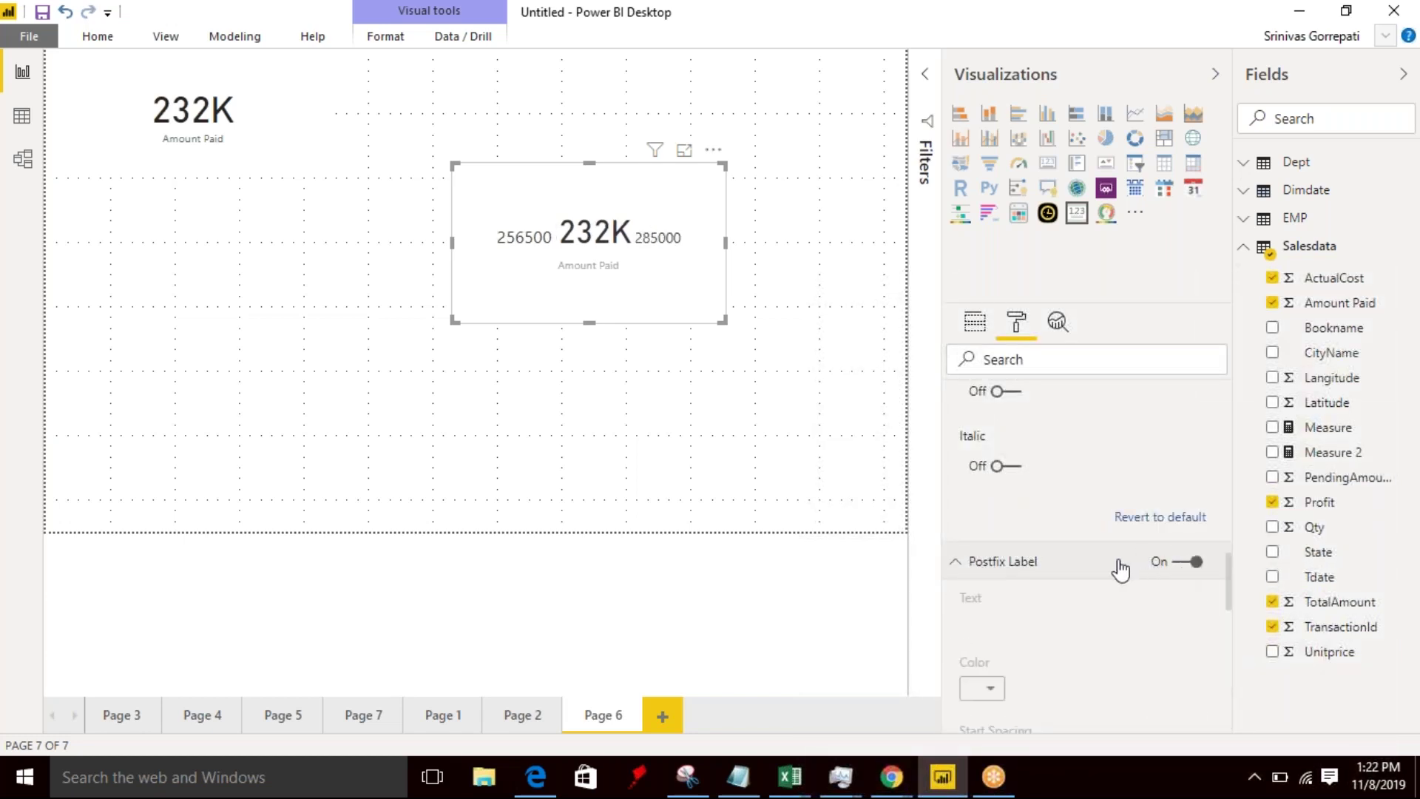
{"action": "scroll", "coordinate": [1065, 562], "scroll_direction": "down", "scroll_amount": 2}
{"action": "scroll", "coordinate": [1002, 527], "scroll_direction": "down", "scroll_amount": 2}
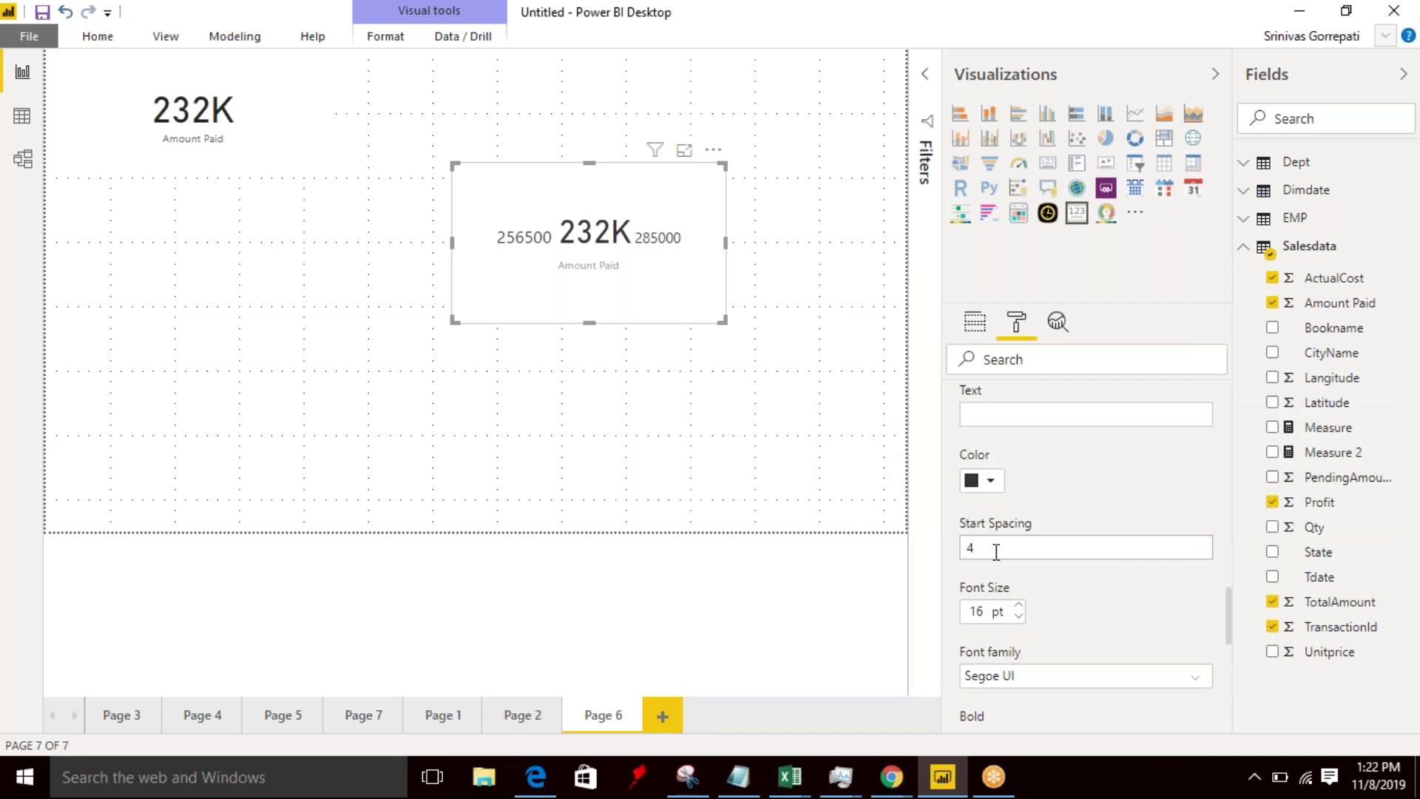
{"action": "left_click", "coordinate": [988, 549]}
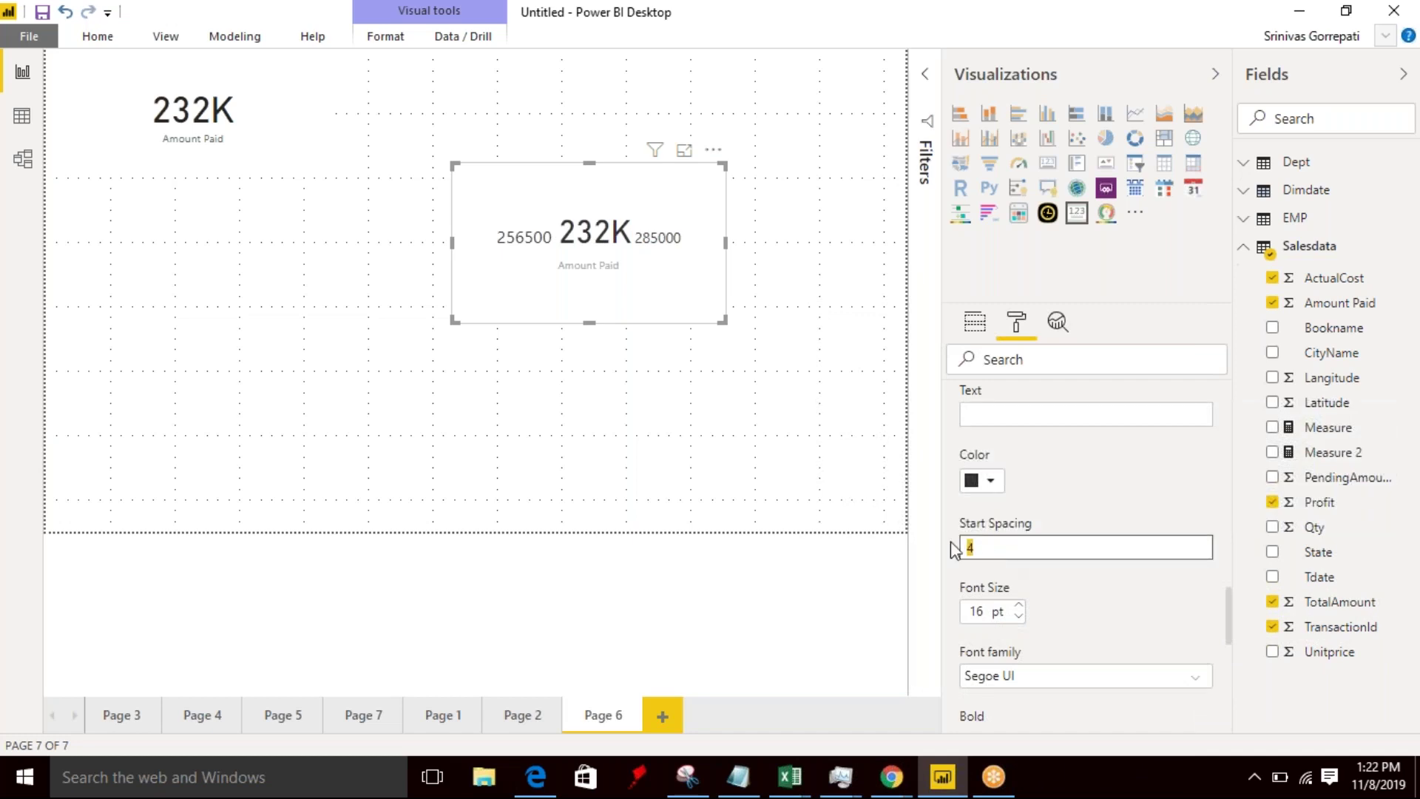
{"action": "type", "text": "10"}
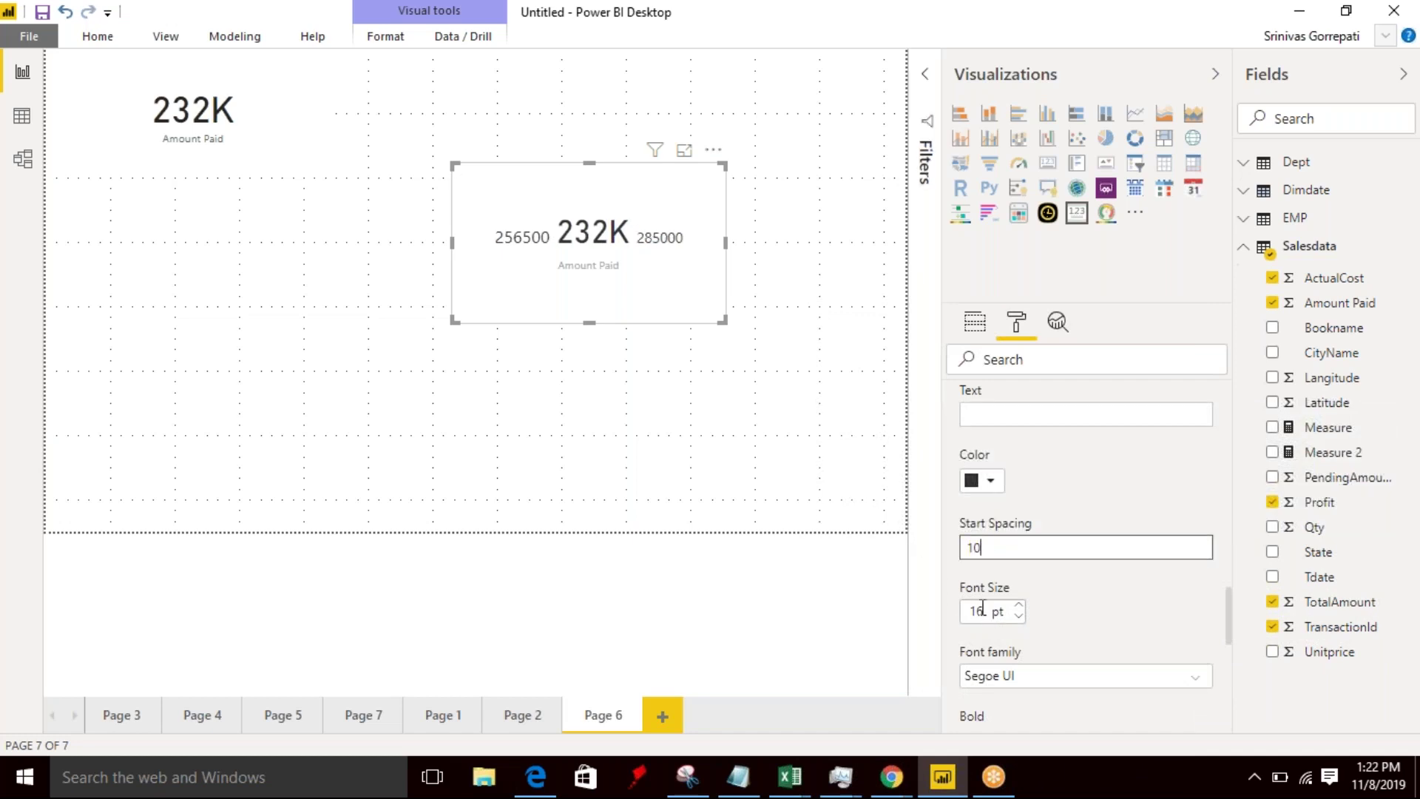
{"action": "left_click_drag", "start_coordinate": [983, 608], "coordinate": [968, 609]}
{"action": "type", "text": "1"}
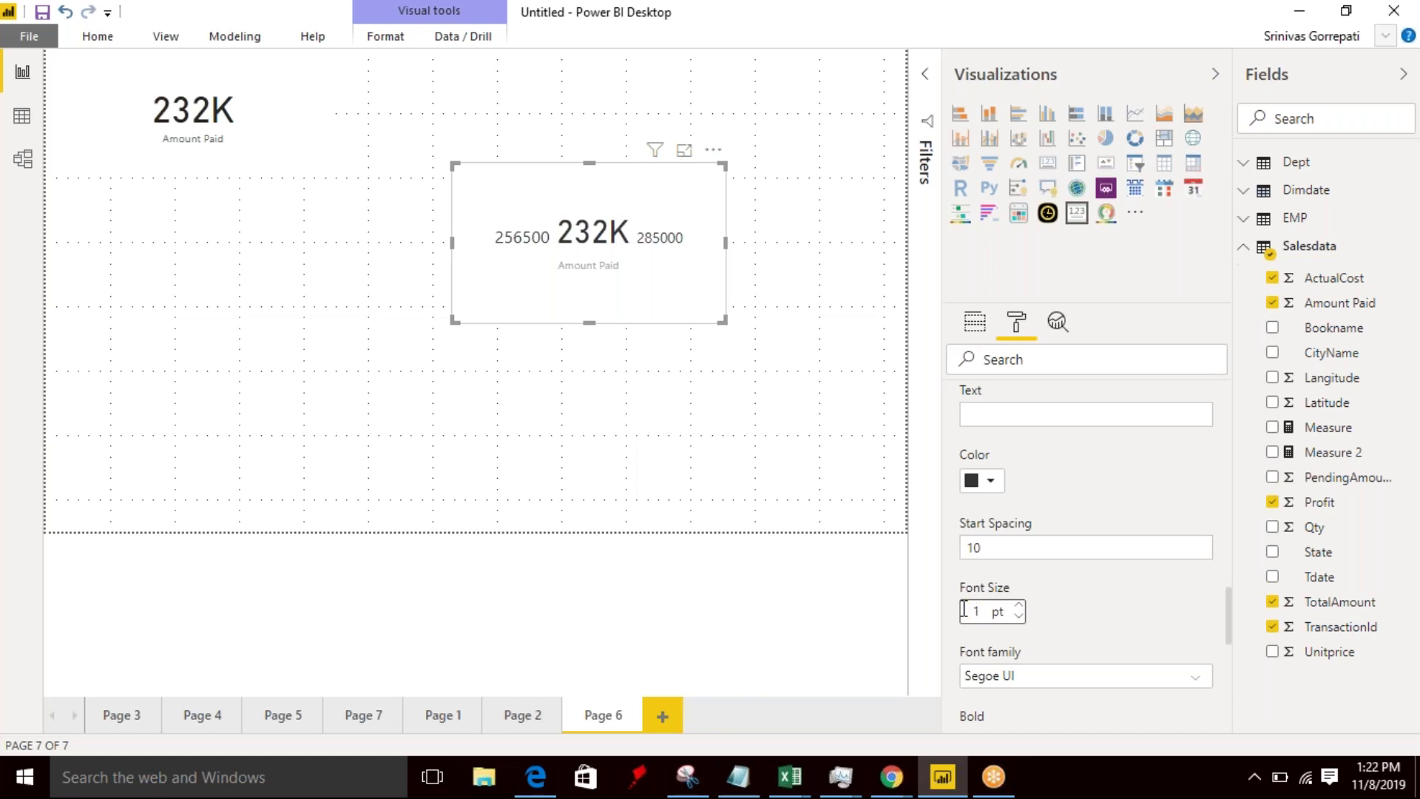
{"action": "type", "text": "0"}
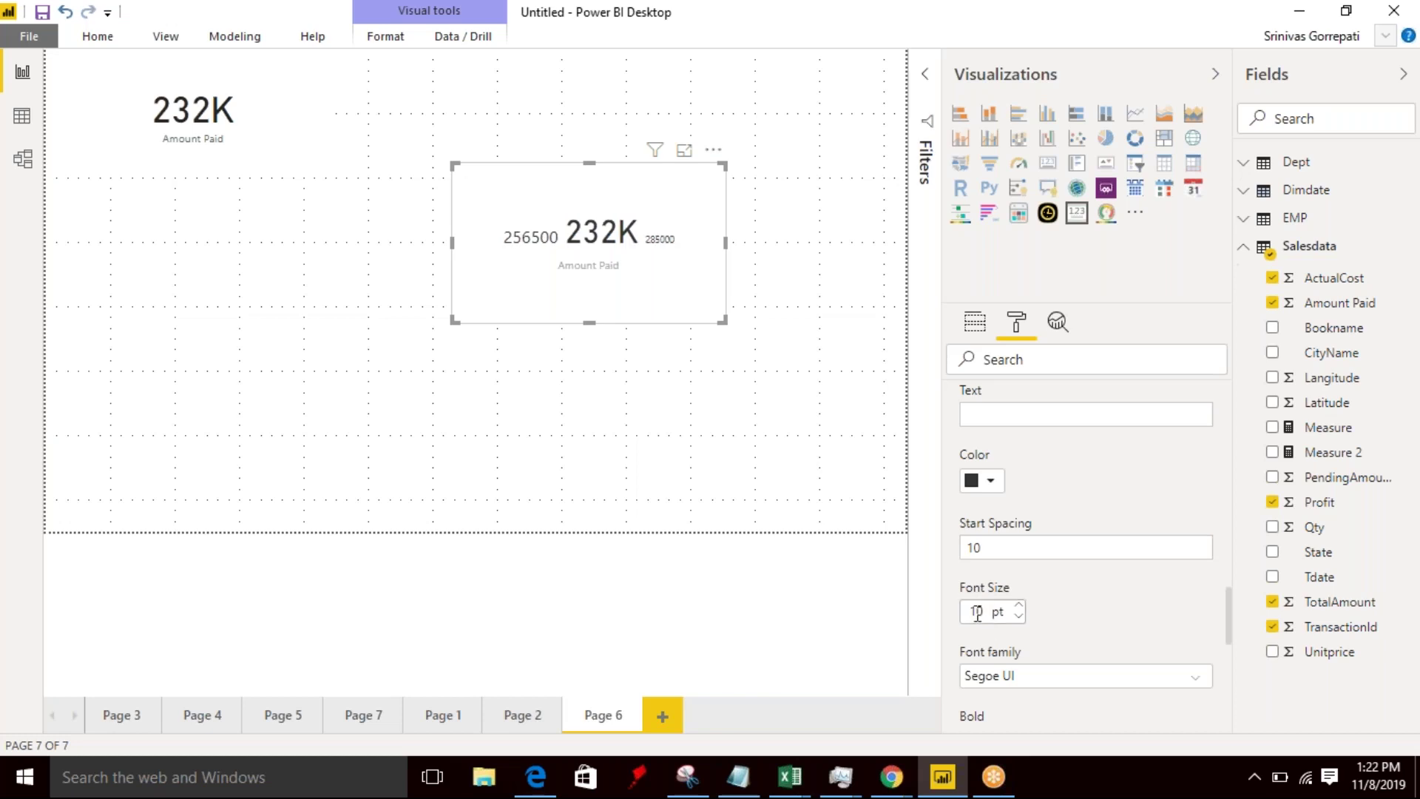
{"action": "left_click_drag", "start_coordinate": [965, 614], "coordinate": [986, 614]}
{"action": "type", "text": "14"}
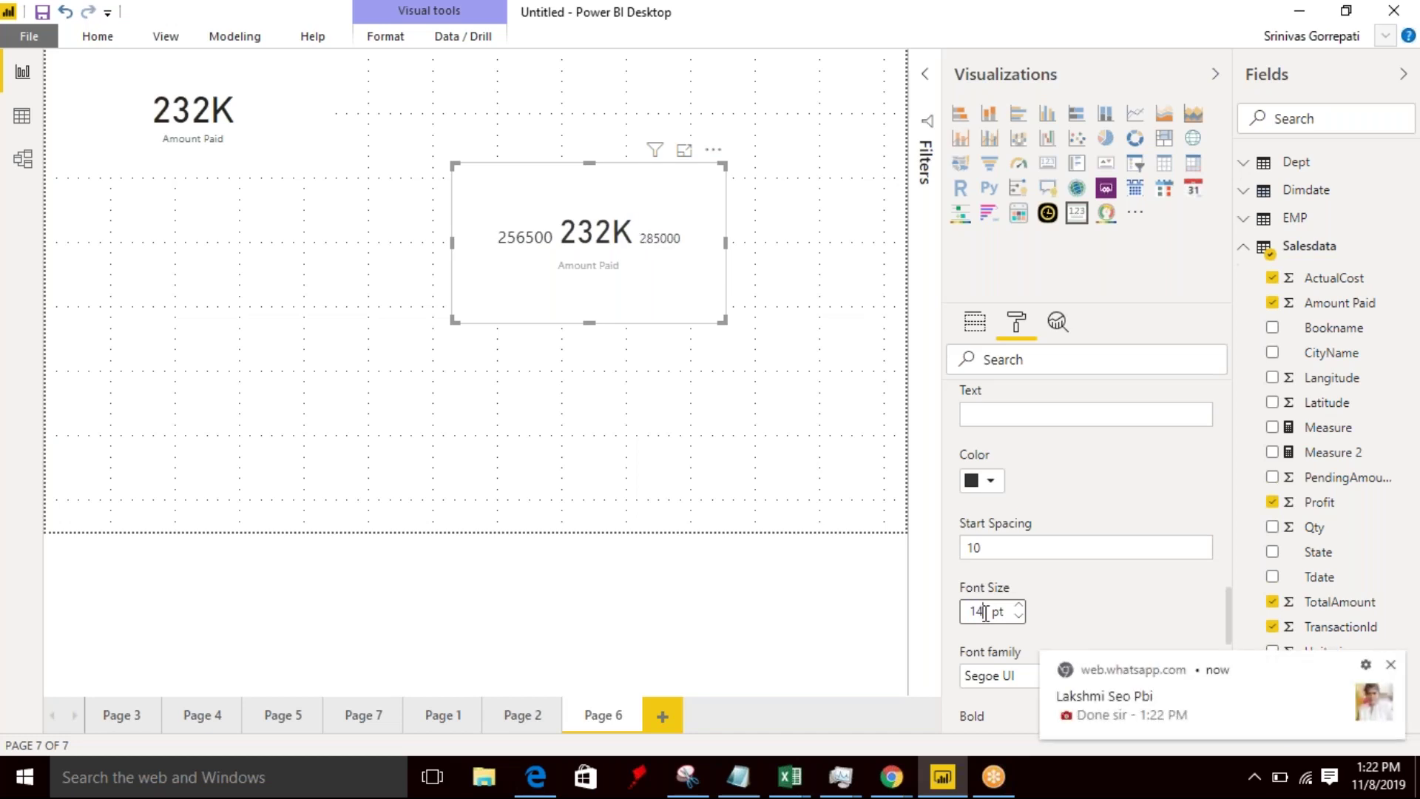
{"action": "left_click", "coordinate": [1392, 663]}
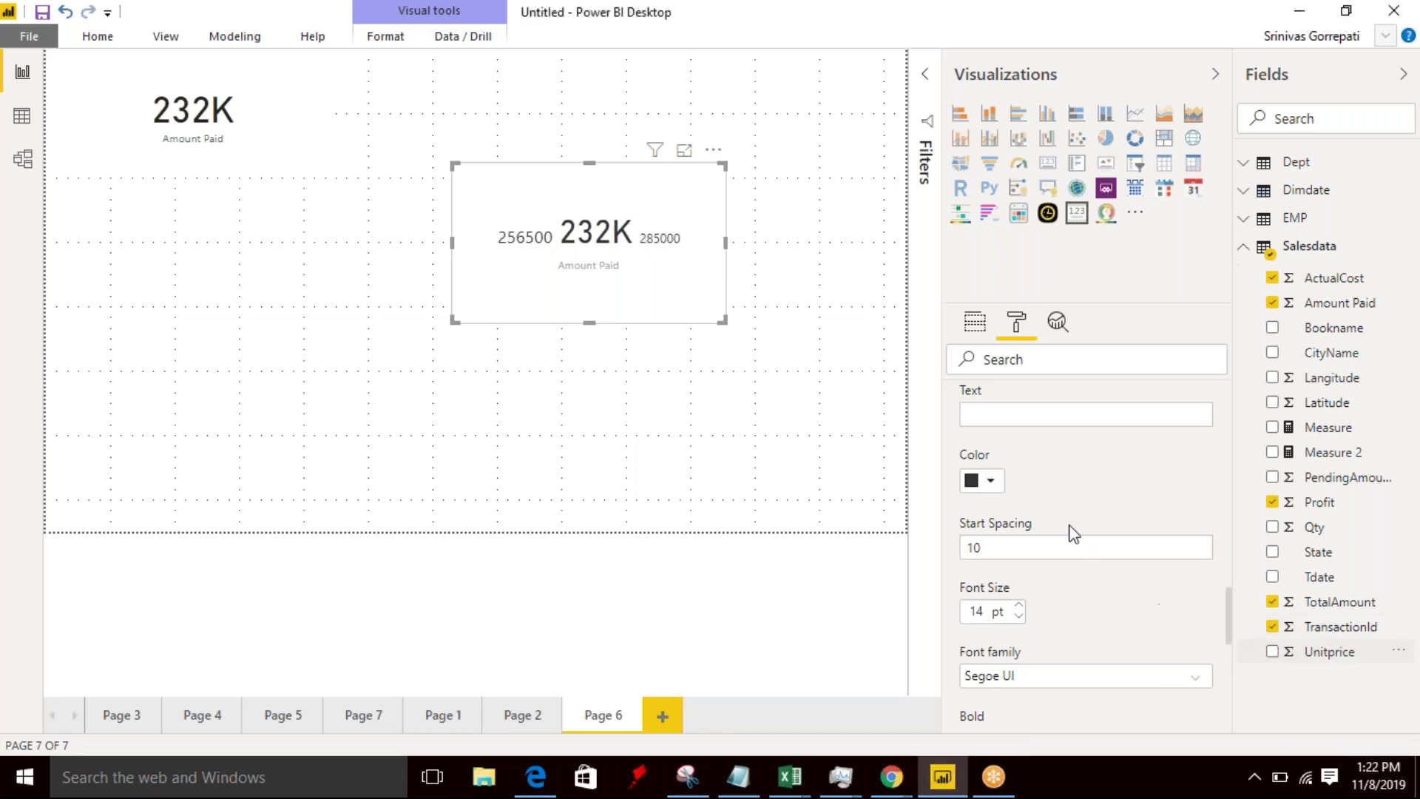
{"action": "scroll", "coordinate": [1086, 500], "scroll_direction": "down", "scroll_amount": 3}
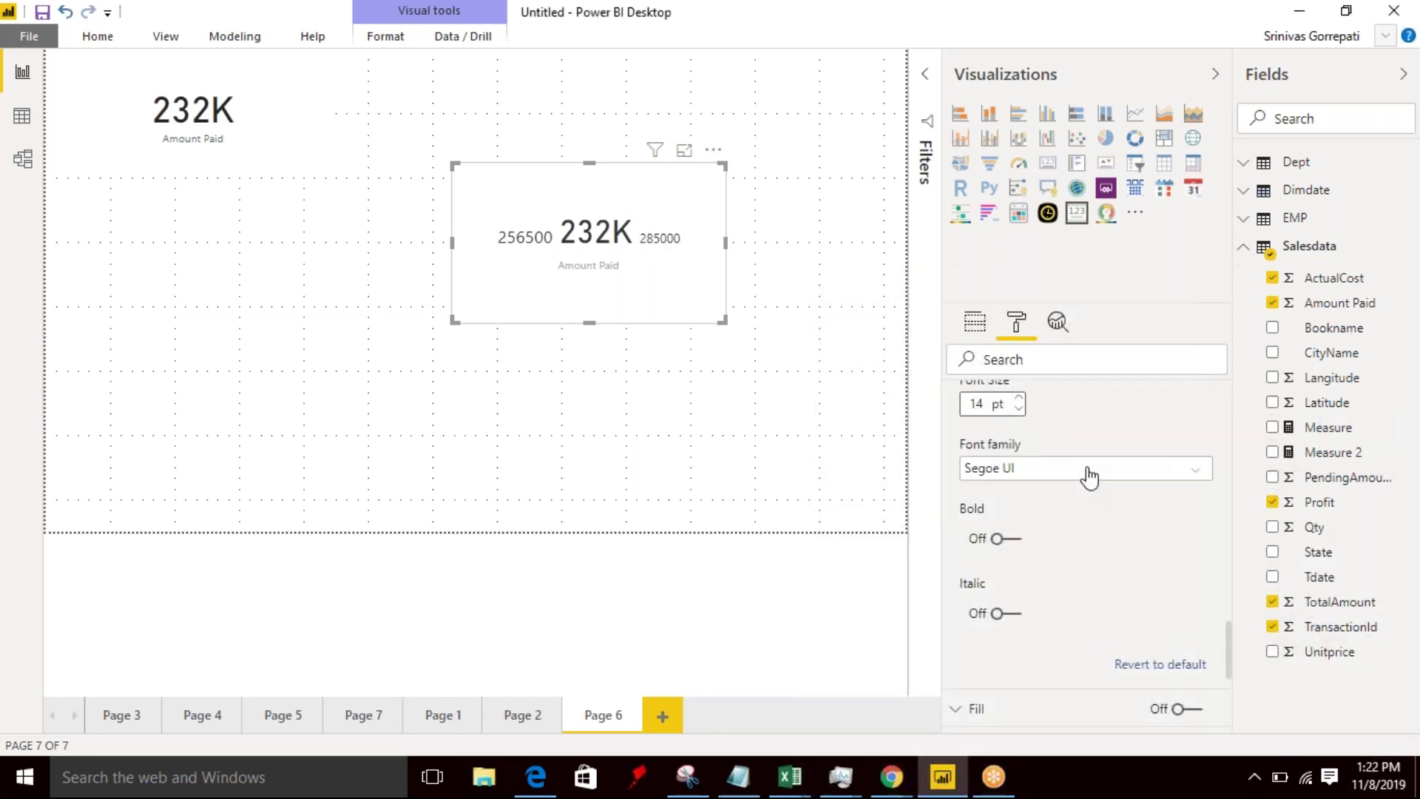
- Turn on the card's background fill and set its colour to the yellow theme swatch
{"action": "scroll", "coordinate": [1086, 480], "scroll_direction": "down", "scroll_amount": 2}
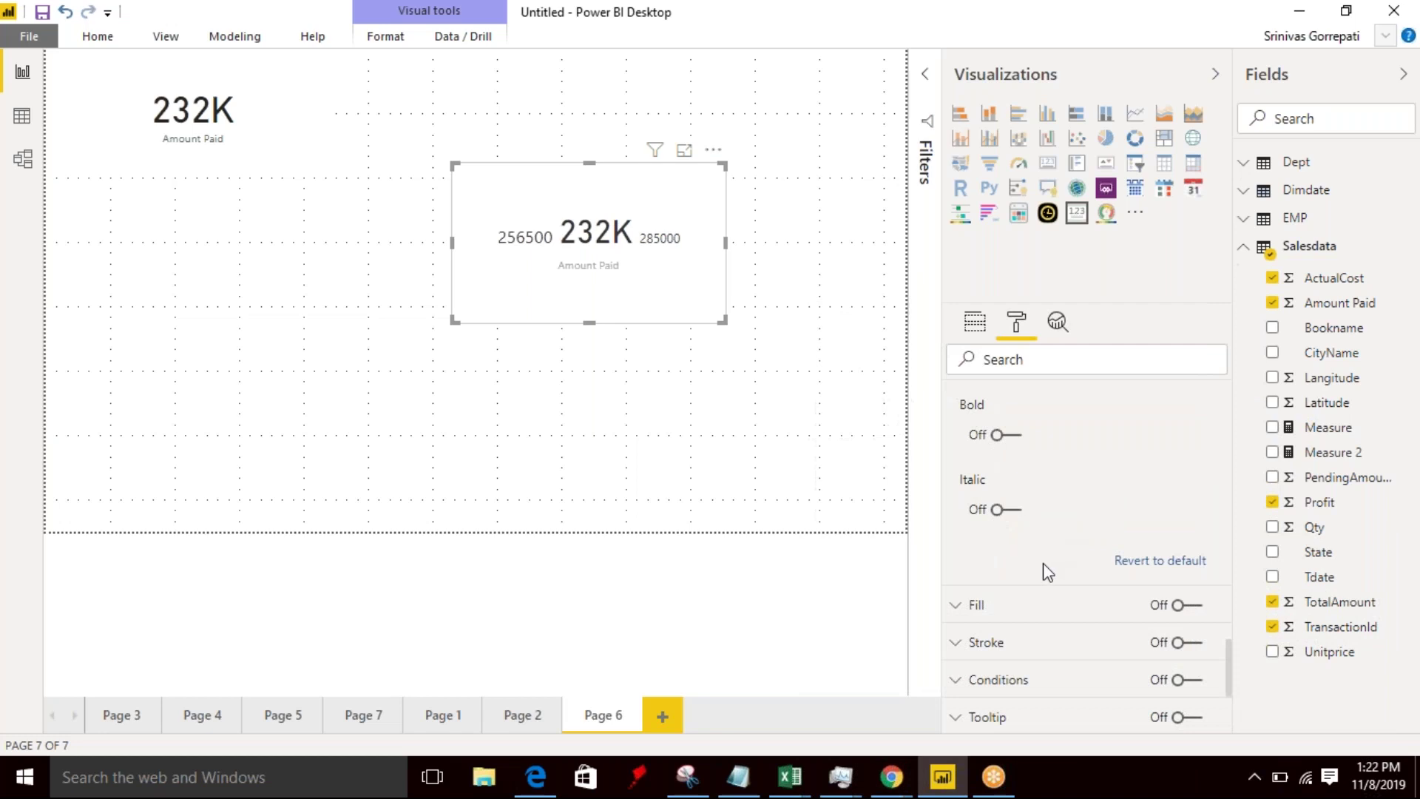
{"action": "left_click", "coordinate": [1184, 606]}
{"action": "left_click", "coordinate": [964, 612]}
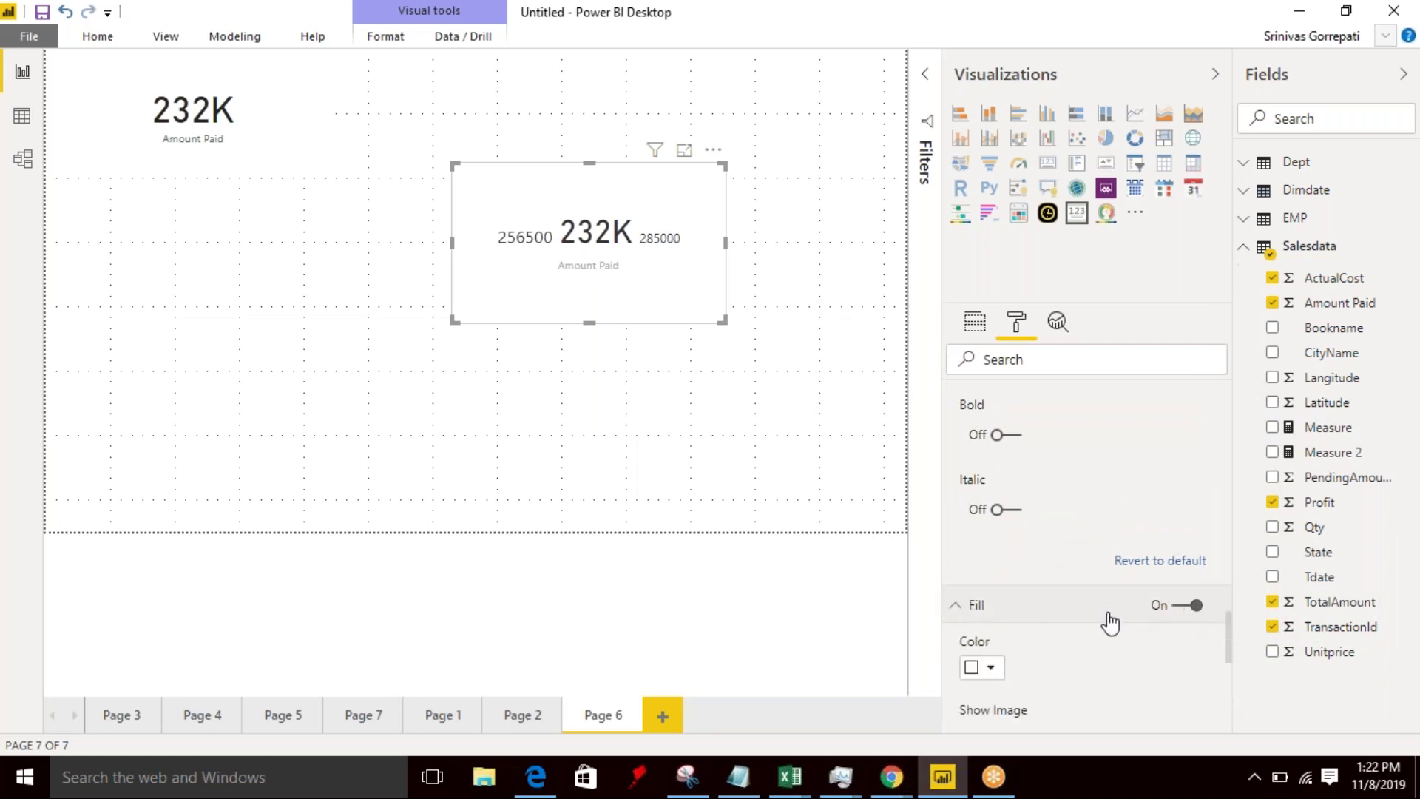
{"action": "scroll", "coordinate": [1110, 622], "scroll_direction": "down", "scroll_amount": 4}
{"action": "left_click", "coordinate": [988, 462]}
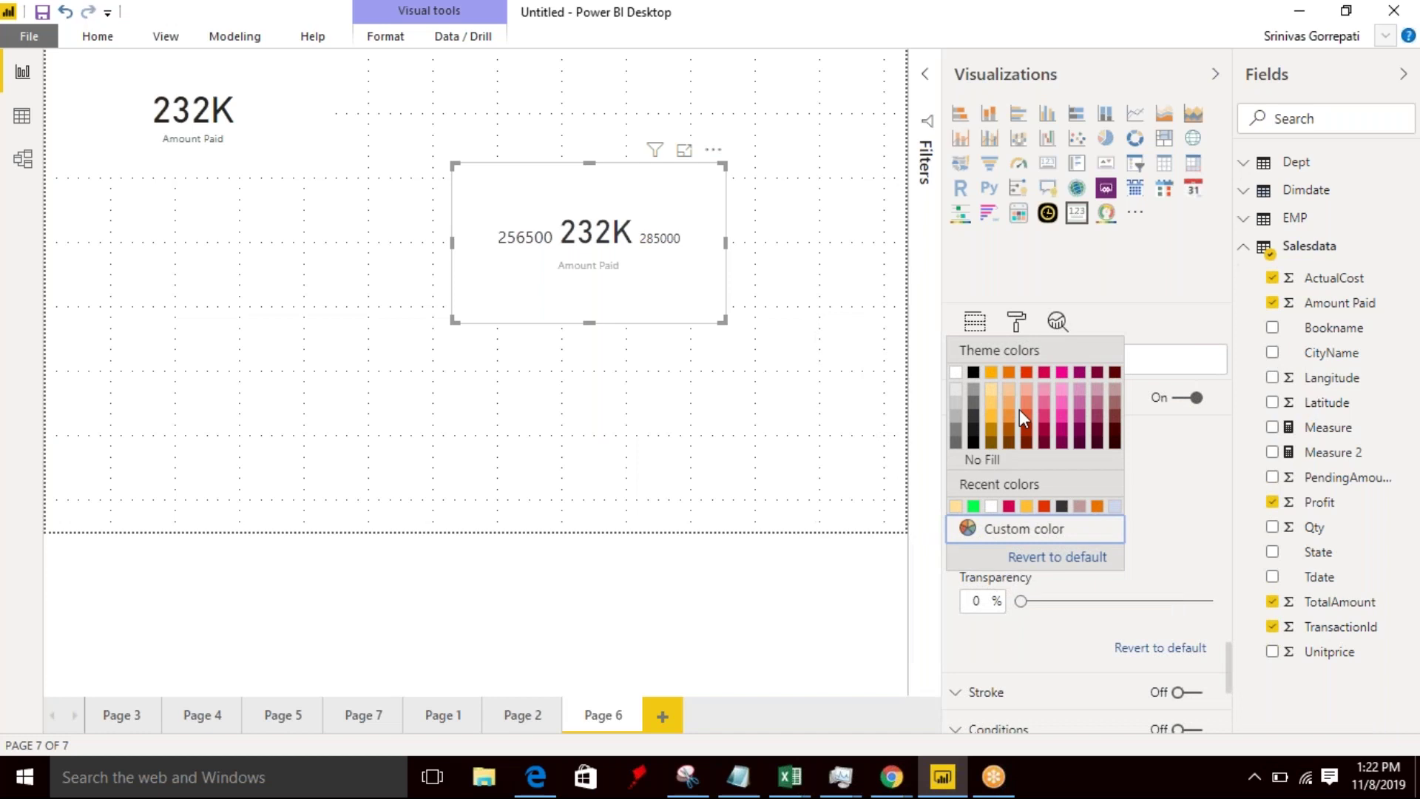
{"action": "left_click", "coordinate": [1060, 413]}
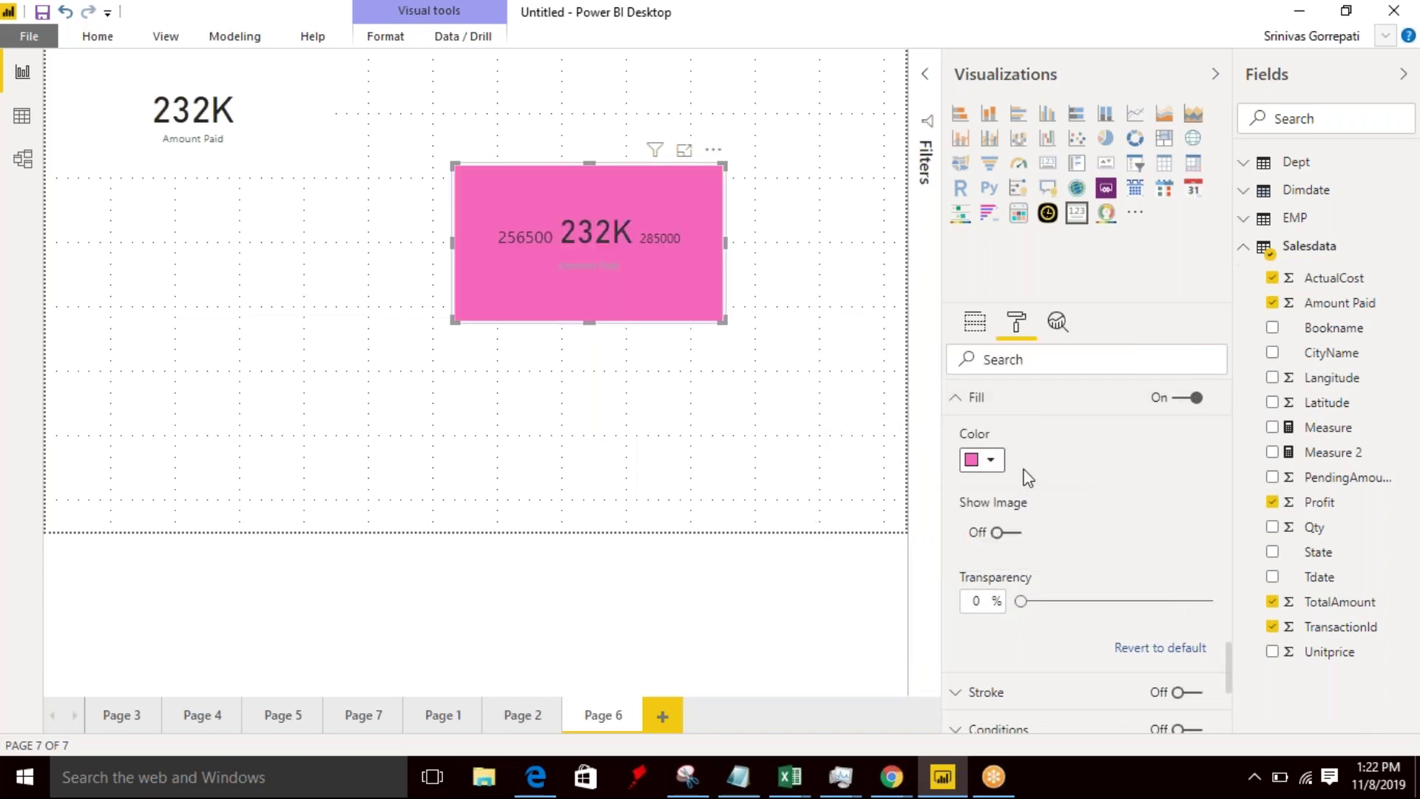
{"action": "left_click", "coordinate": [988, 462]}
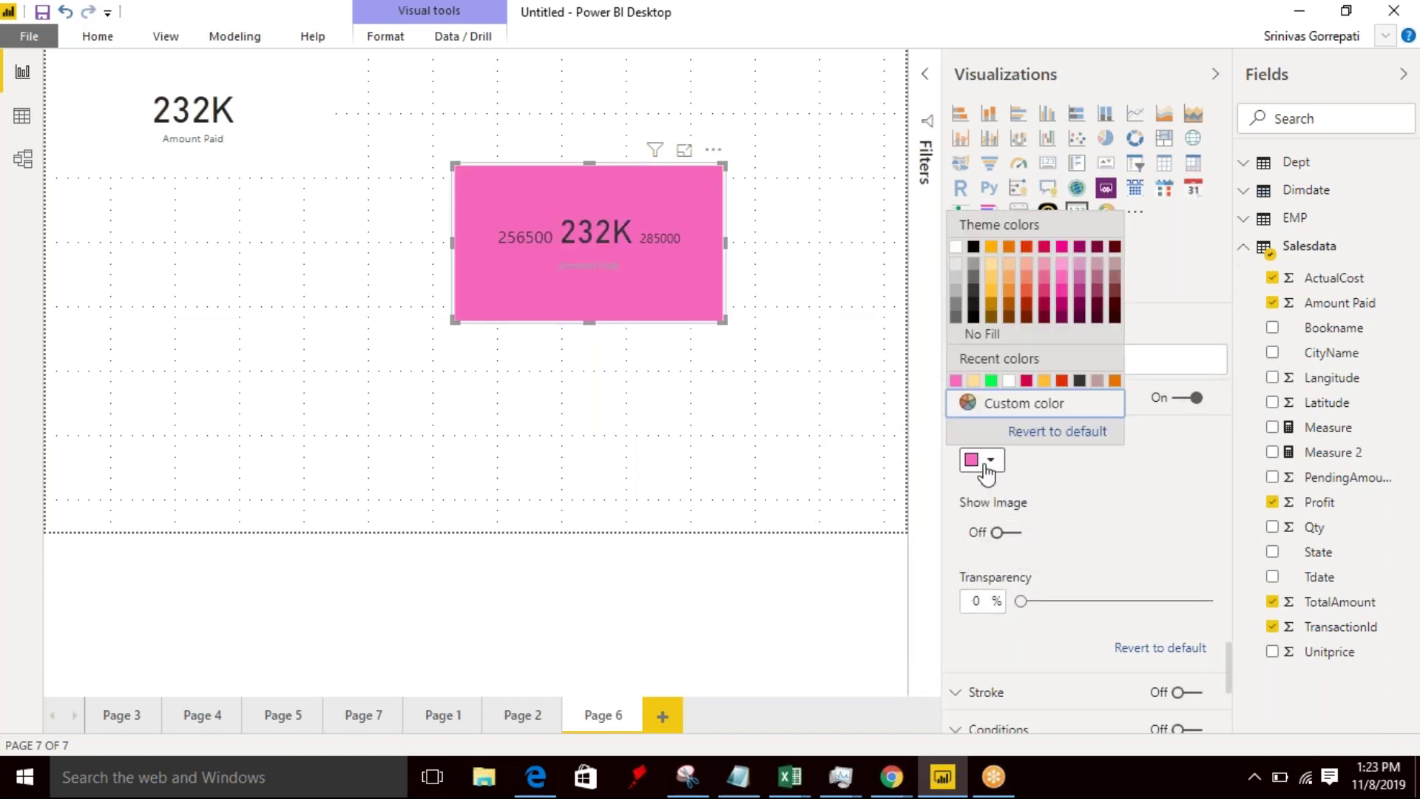
{"action": "left_click", "coordinate": [990, 298]}
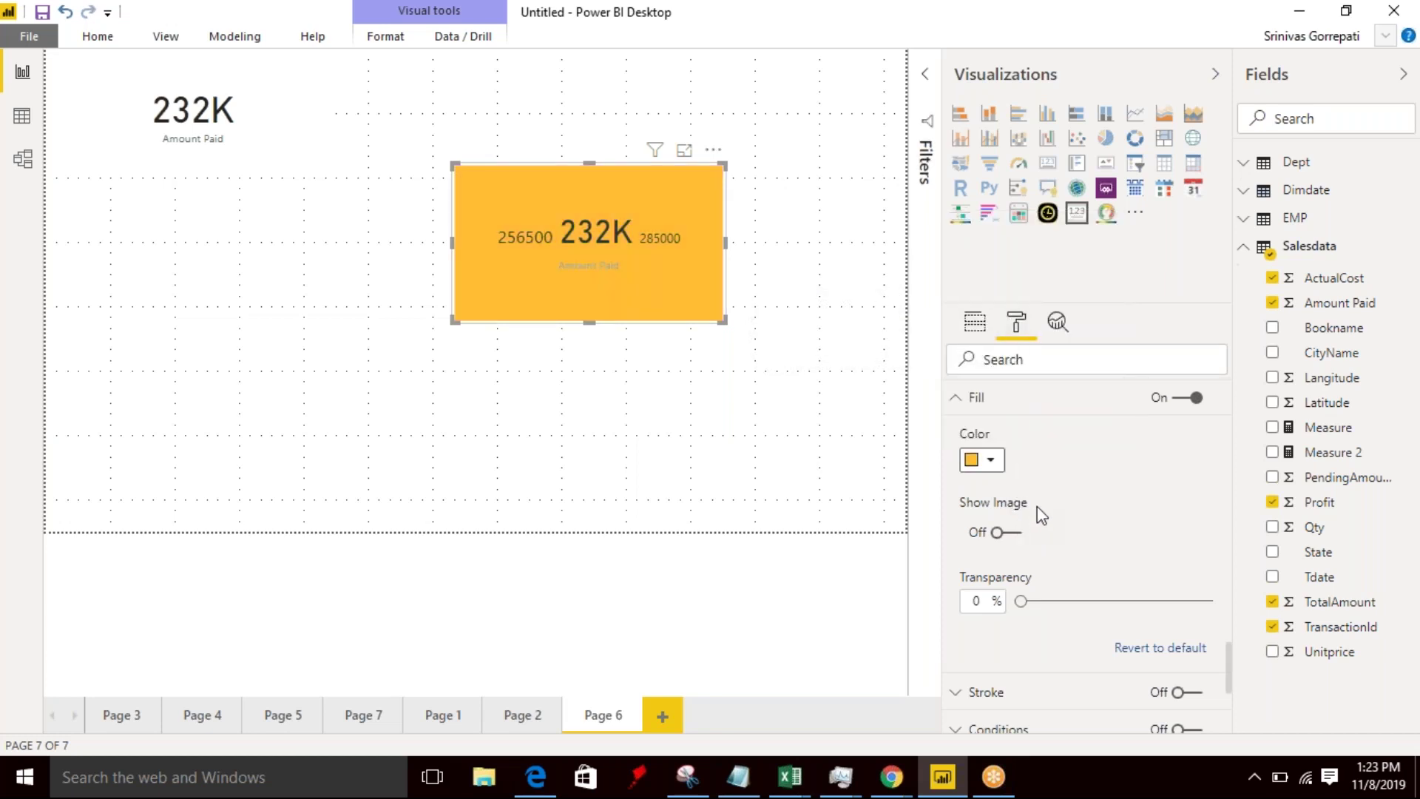
{"action": "scroll", "coordinate": [1042, 517], "scroll_direction": "down", "scroll_amount": 3}
{"action": "scroll", "coordinate": [1041, 530], "scroll_direction": "up", "scroll_amount": 5}
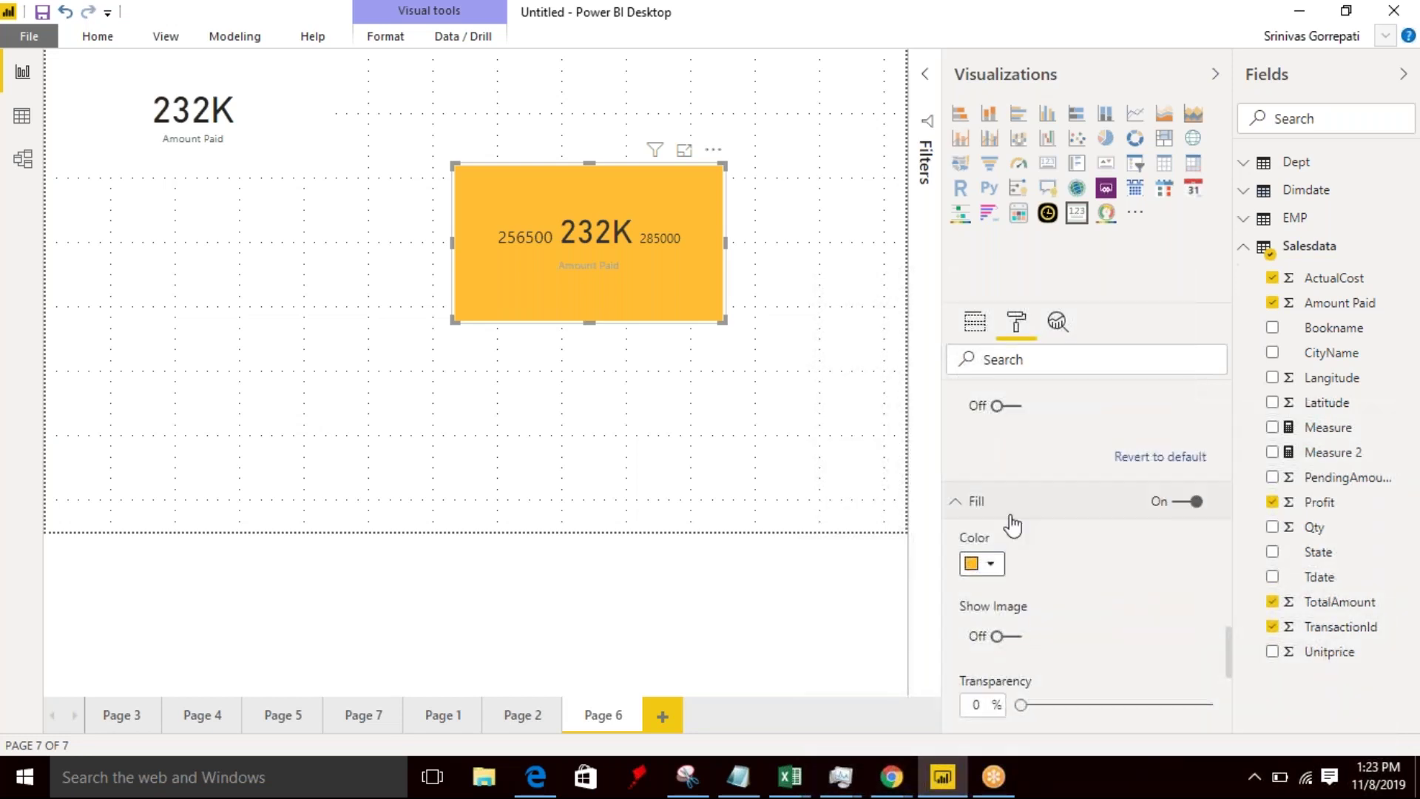
- Turn on a green stroke border around the card with stroke width 4
{"action": "left_click", "coordinate": [973, 508]}
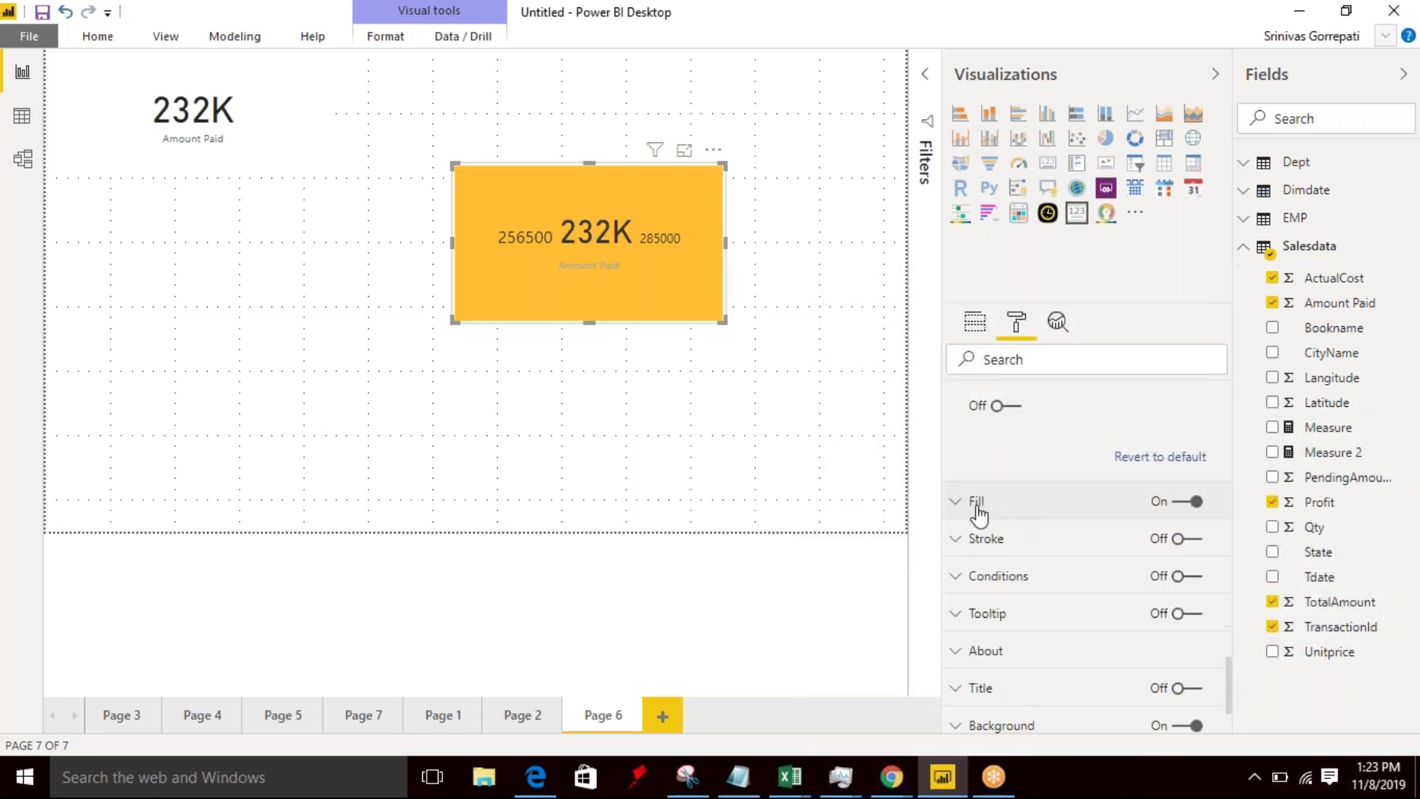
{"action": "left_click", "coordinate": [1151, 539]}
{"action": "left_click", "coordinate": [1188, 540]}
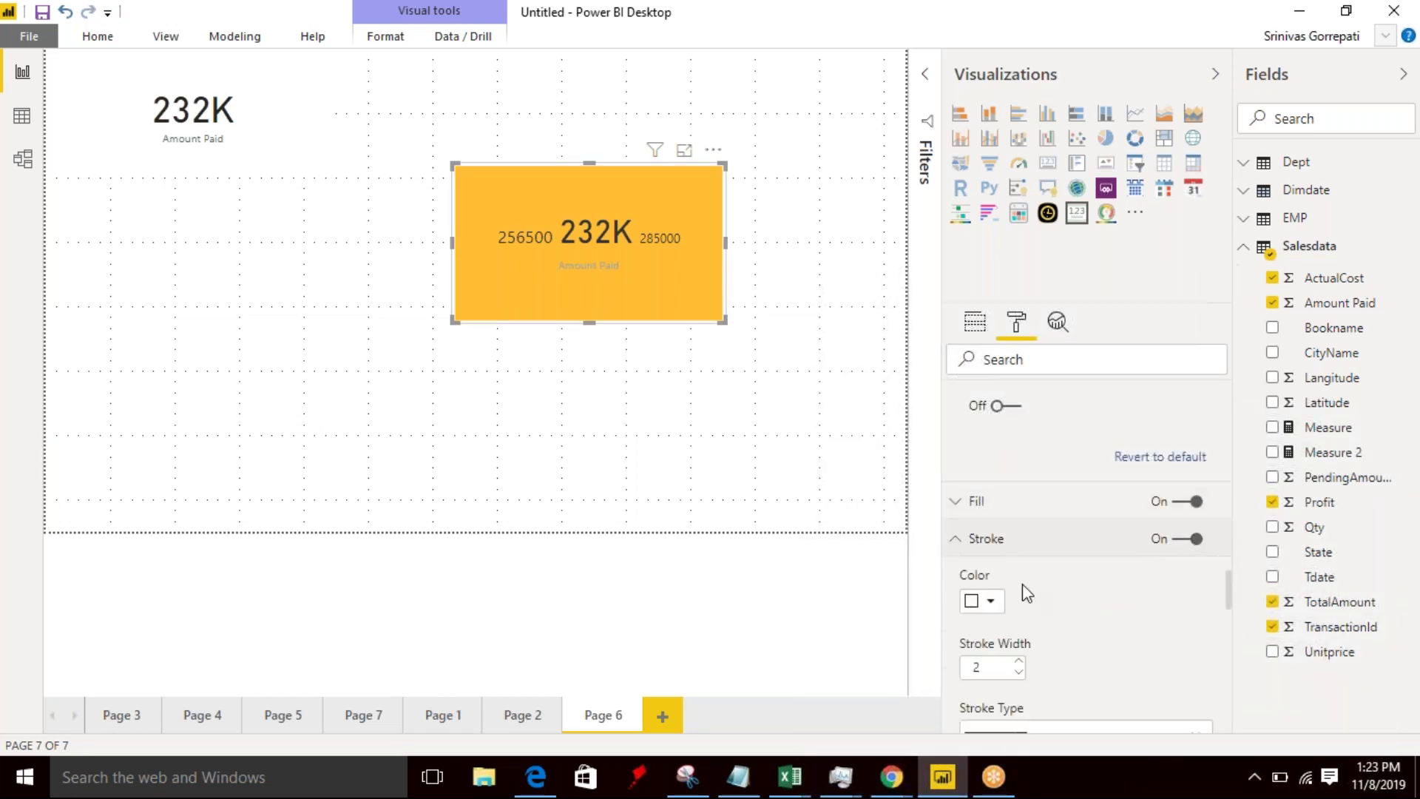
{"action": "left_click", "coordinate": [996, 602]}
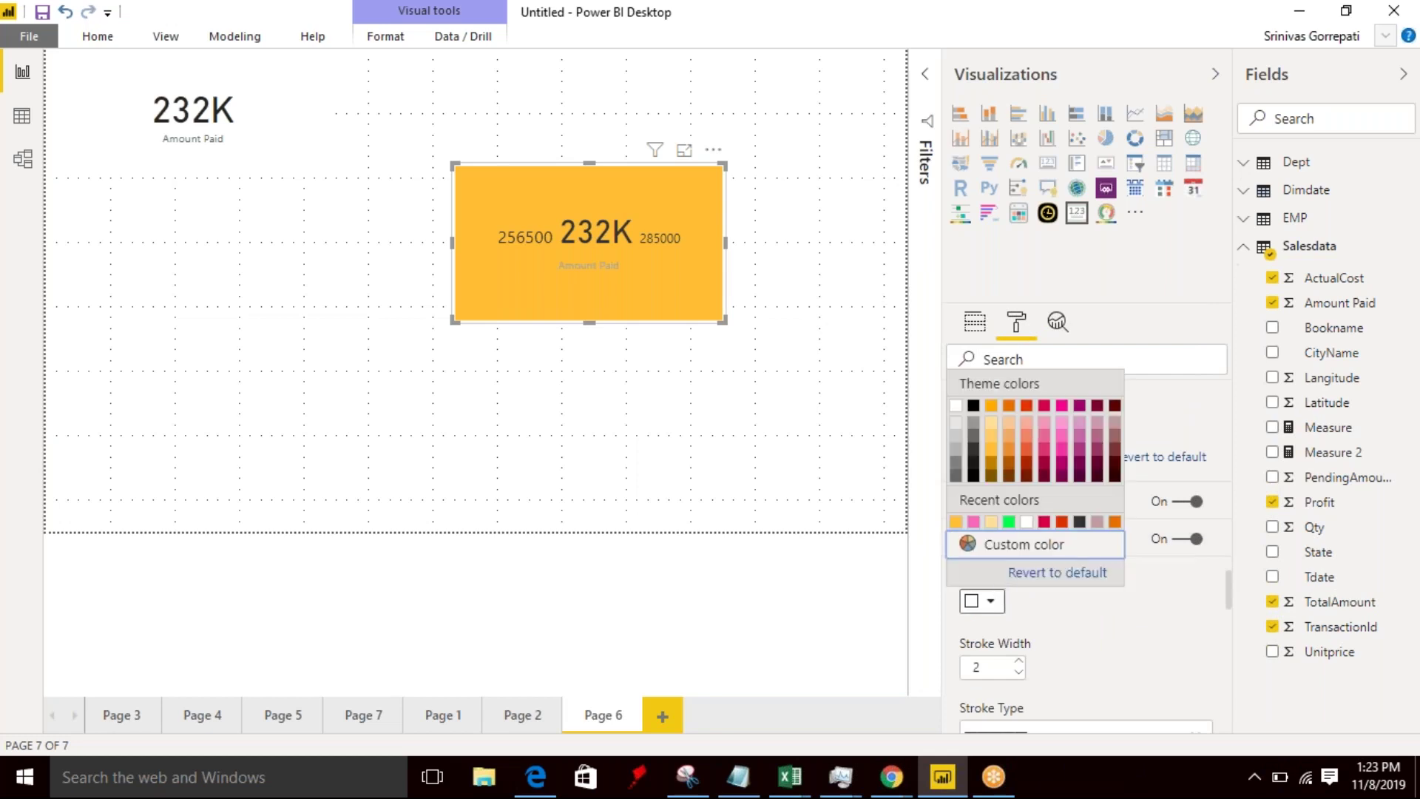
{"action": "left_click", "coordinate": [1009, 522]}
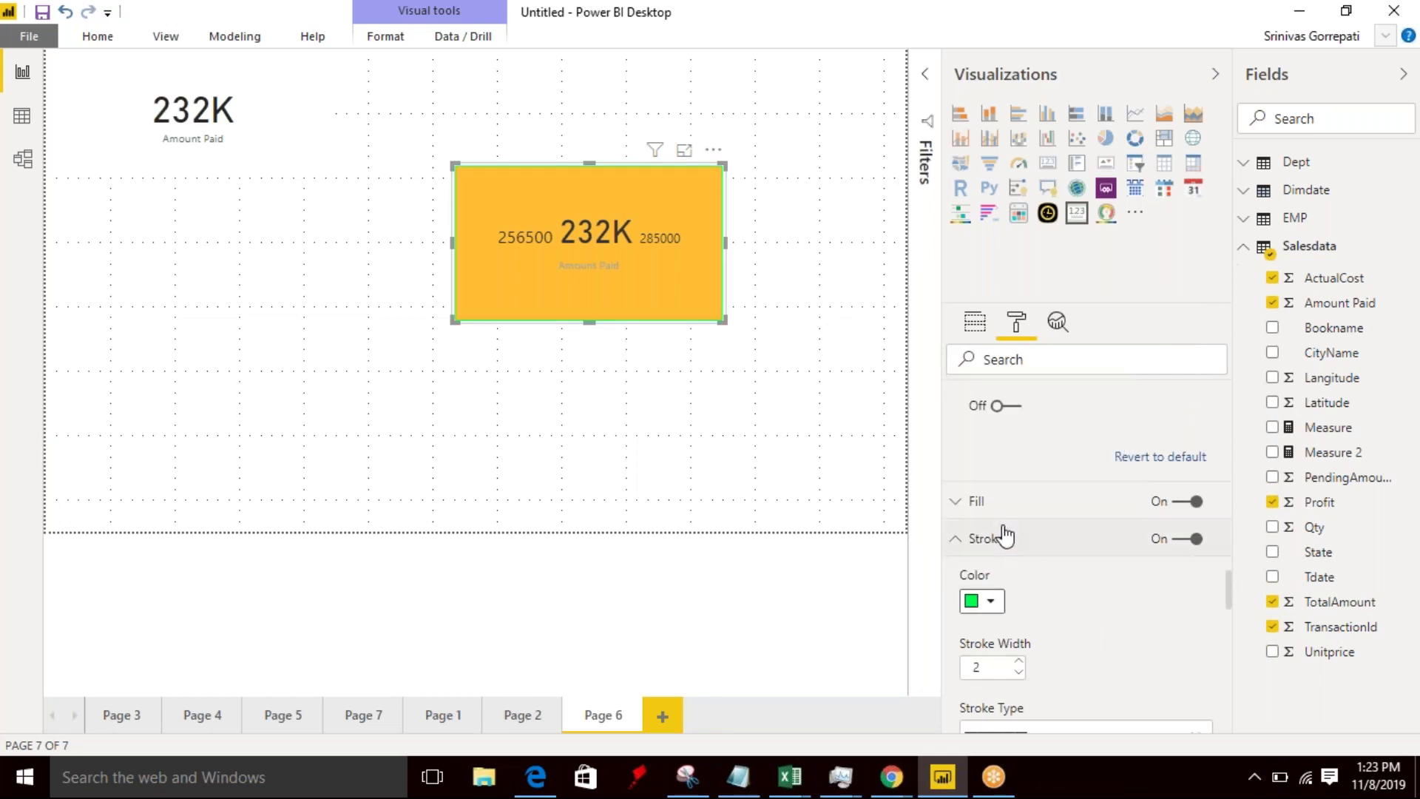
{"action": "scroll", "coordinate": [1013, 577], "scroll_direction": "down", "scroll_amount": 3}
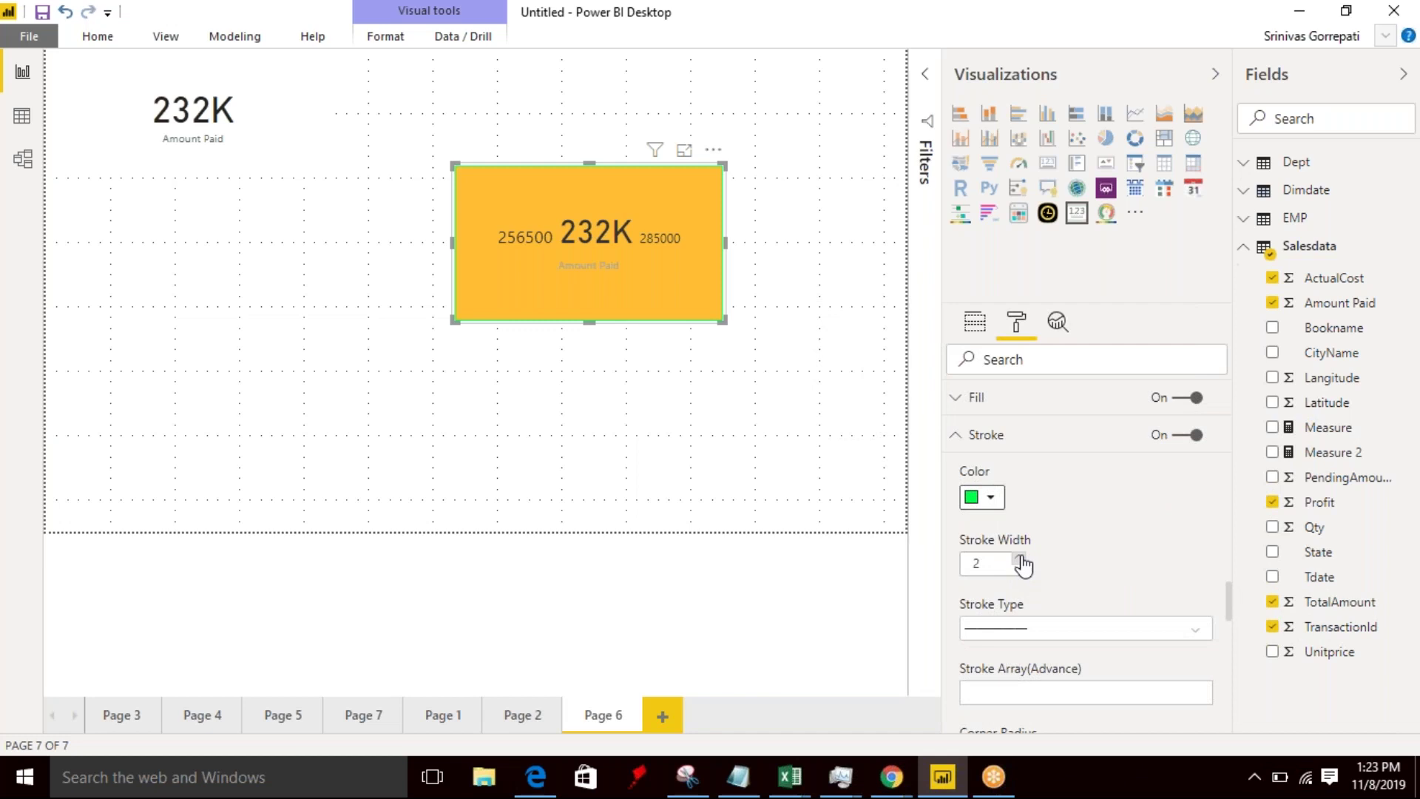
{"action": "left_click", "coordinate": [1019, 557]}
{"action": "left_click", "coordinate": [1020, 558]}
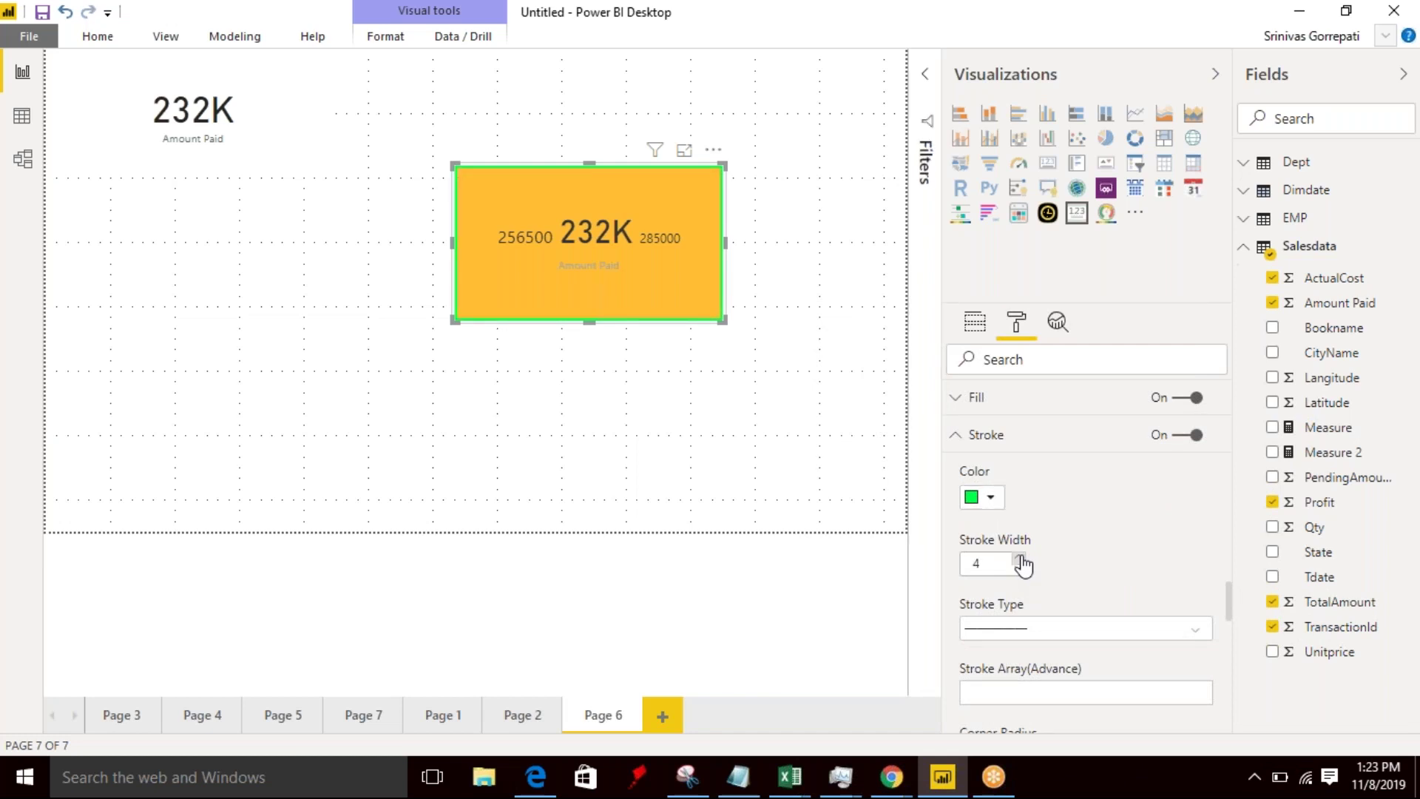
- Set corner radius 40 and round the top-left, top-right and bottom-left corners
{"action": "scroll", "coordinate": [1147, 558], "scroll_direction": "down", "scroll_amount": 5}
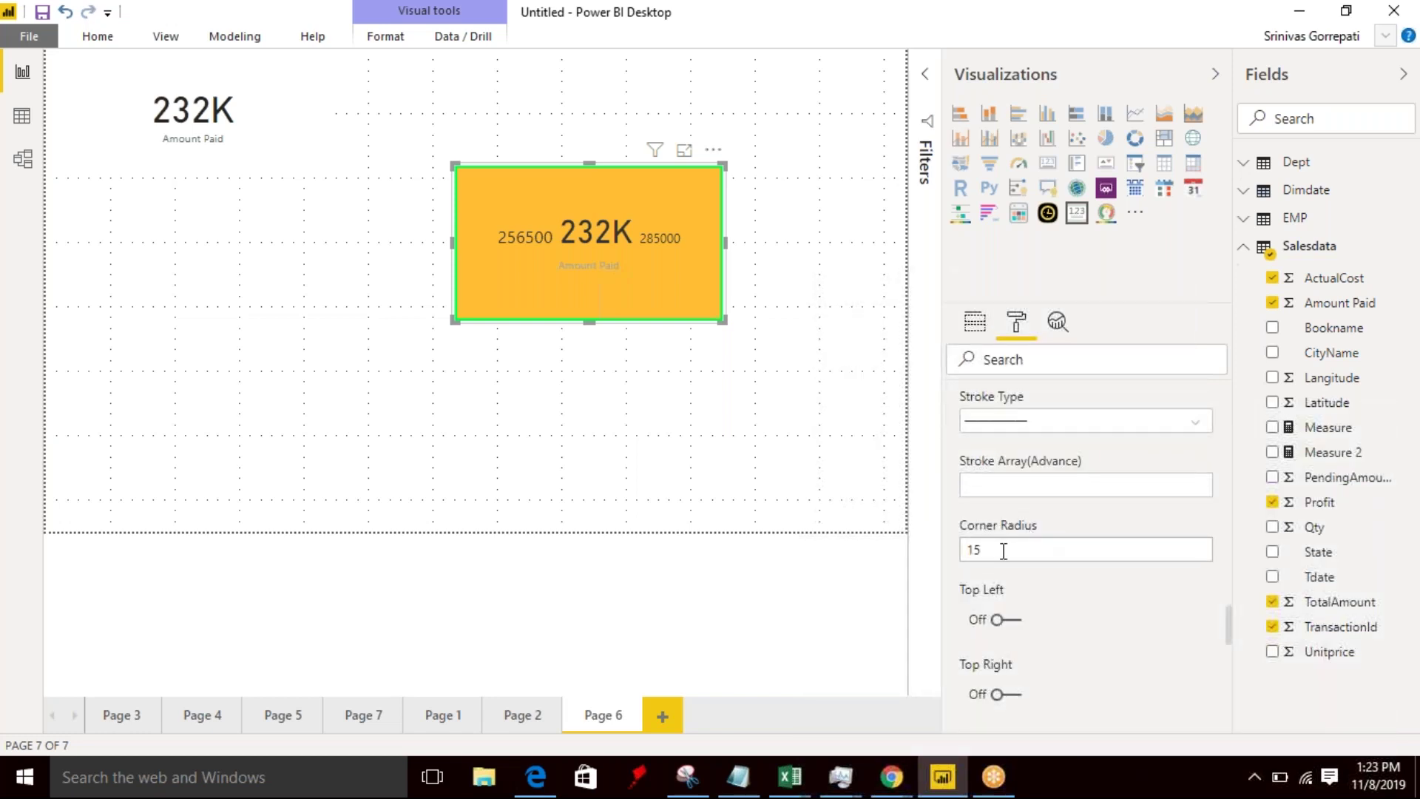
{"action": "left_click_drag", "start_coordinate": [1004, 551], "coordinate": [963, 551]}
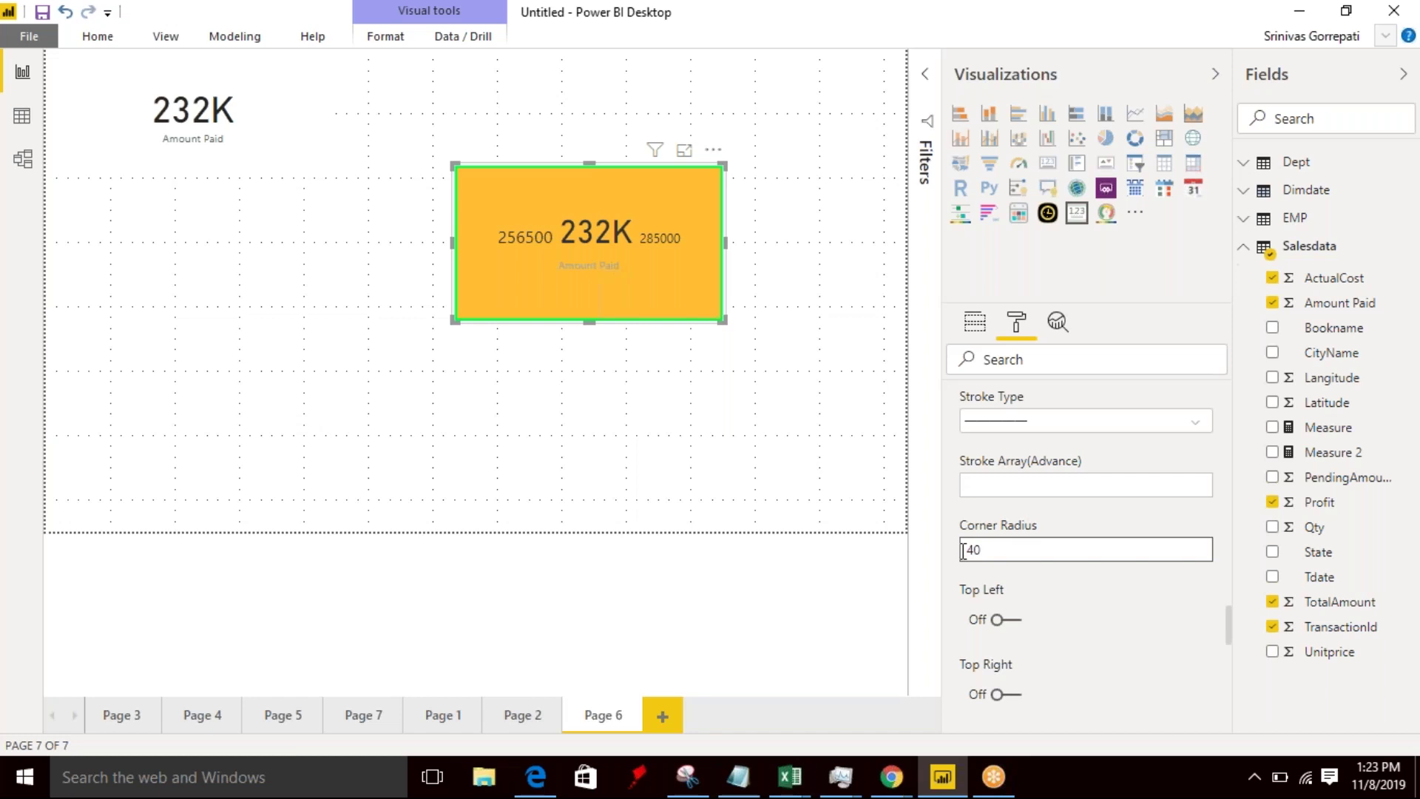
{"action": "type", "text": "40"}
{"action": "scroll", "coordinate": [1008, 517], "scroll_direction": "down", "scroll_amount": 3}
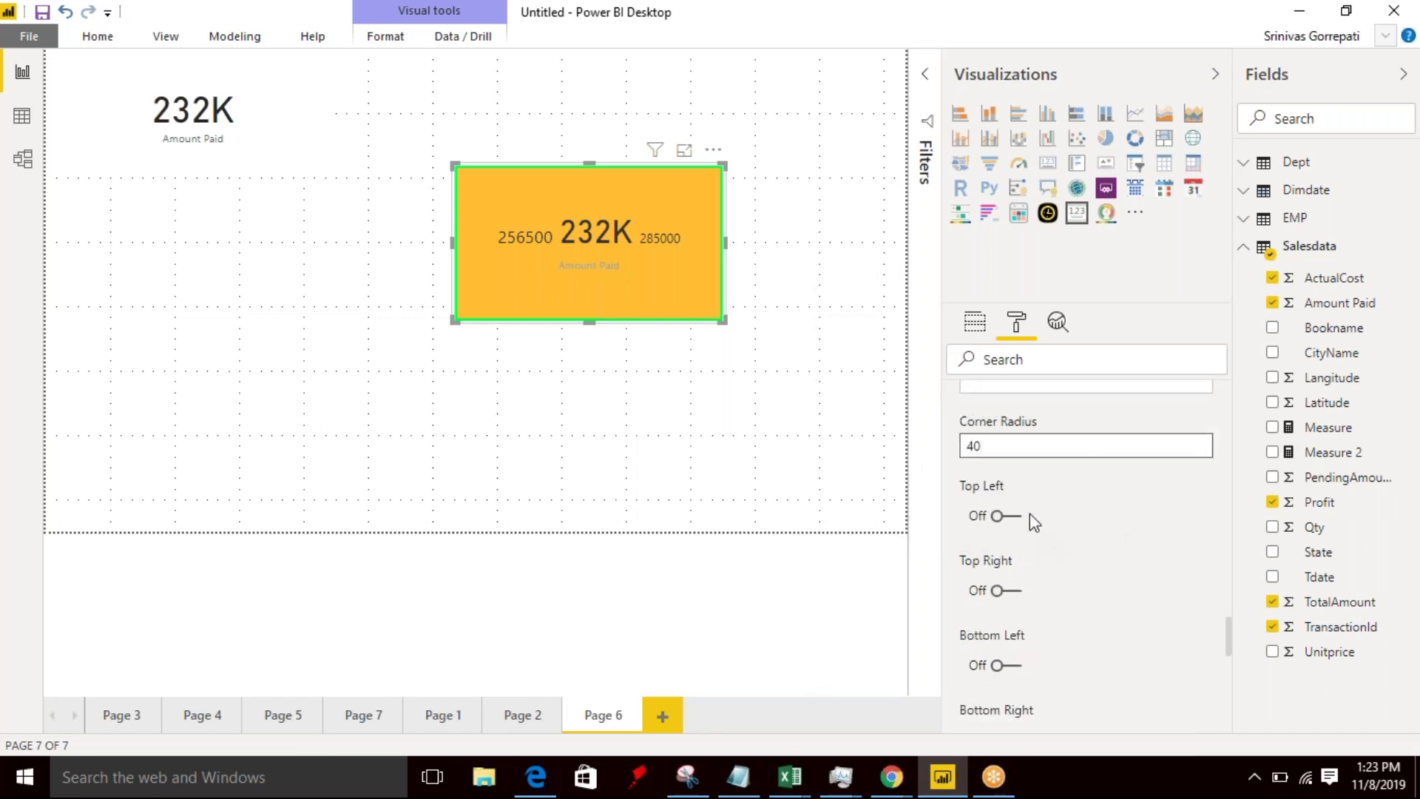
{"action": "left_click", "coordinate": [1000, 516]}
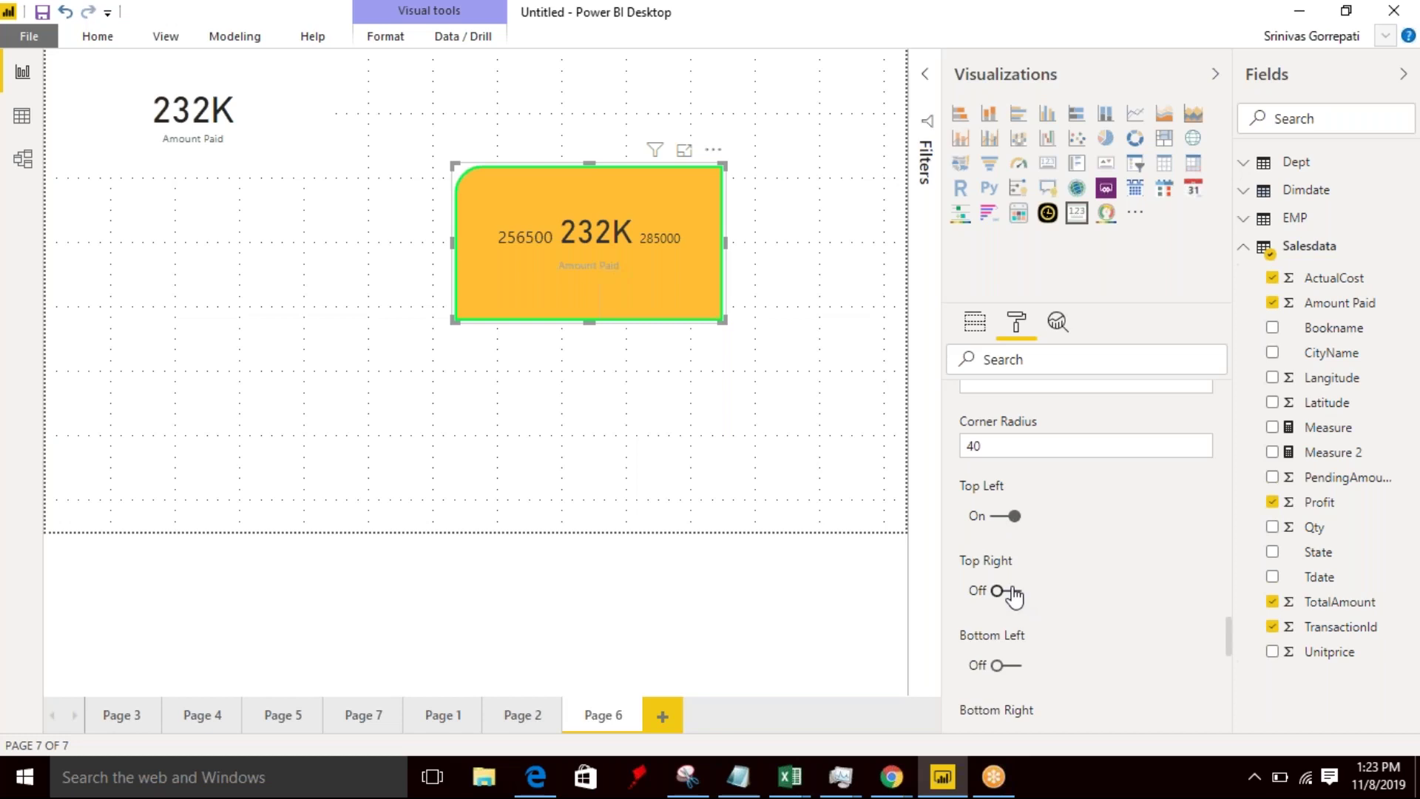
{"action": "left_click", "coordinate": [1012, 591]}
{"action": "left_click", "coordinate": [1000, 665]}
- Increase the card's corner radius to 50
{"action": "scroll", "coordinate": [1042, 634], "scroll_direction": "down", "scroll_amount": 3}
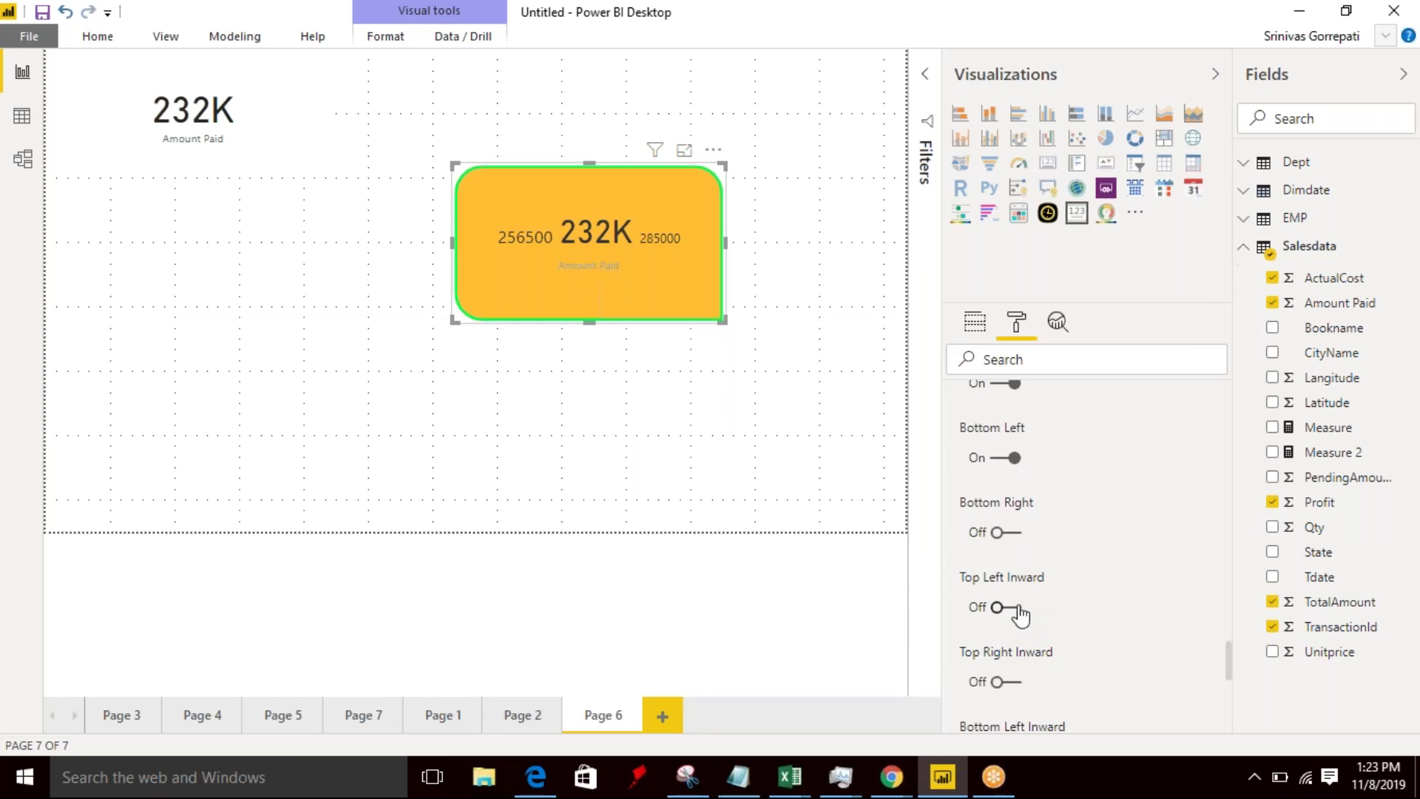
{"action": "scroll", "coordinate": [1023, 406], "scroll_direction": "up", "scroll_amount": 5}
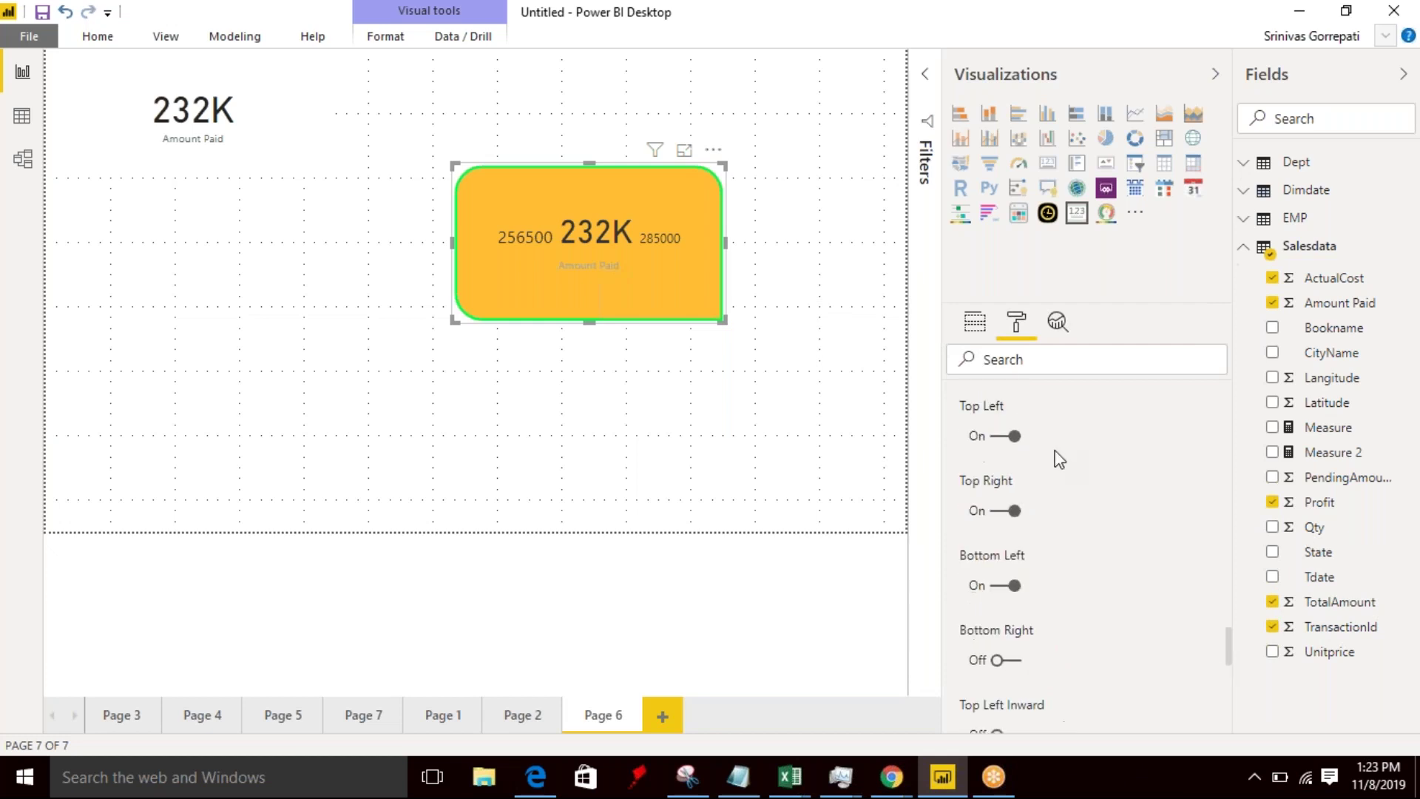
{"action": "left_click", "coordinate": [1050, 445]}
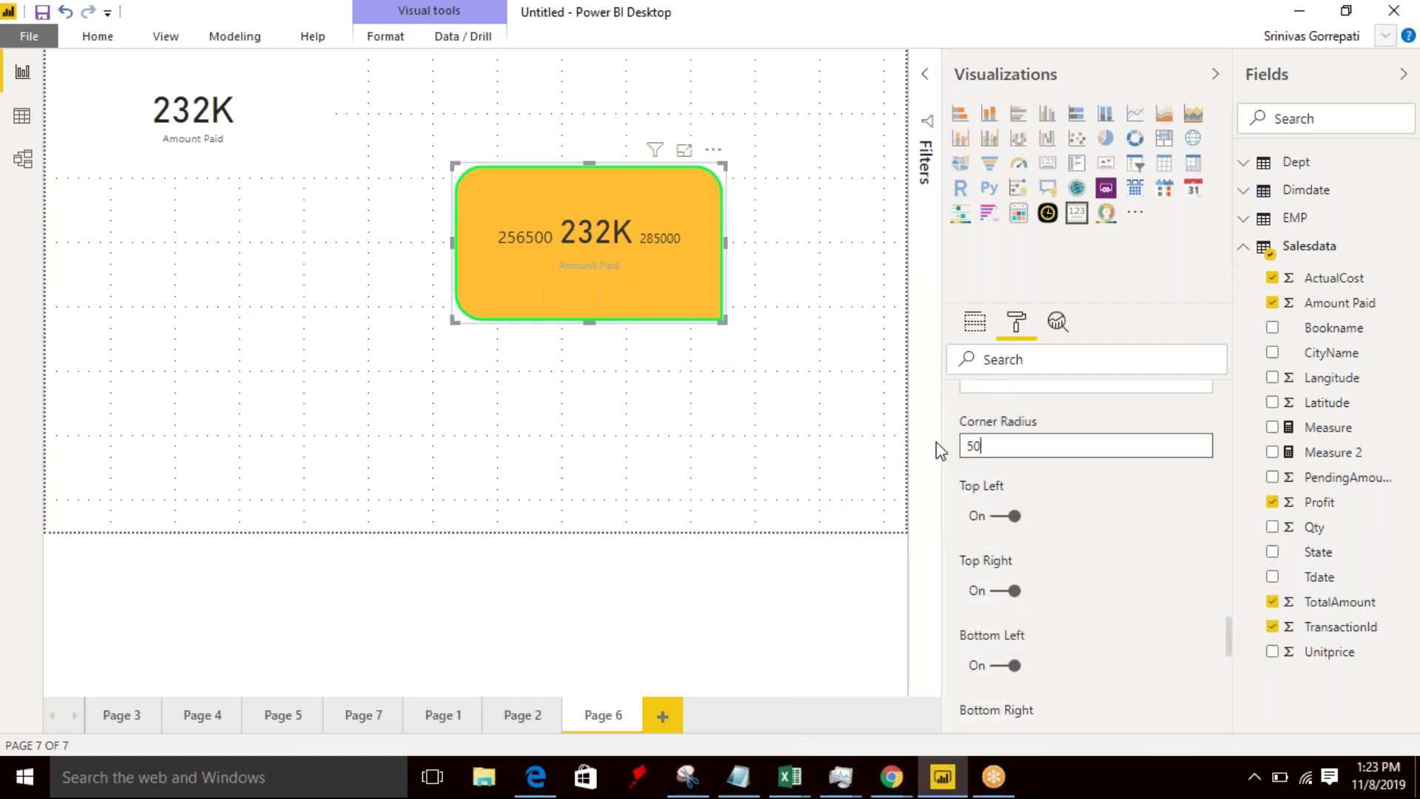
{"action": "type", "text": "50"}
{"action": "key", "text": "Return"}
{"action": "scroll", "coordinate": [1061, 481], "scroll_direction": "down", "scroll_amount": 3}
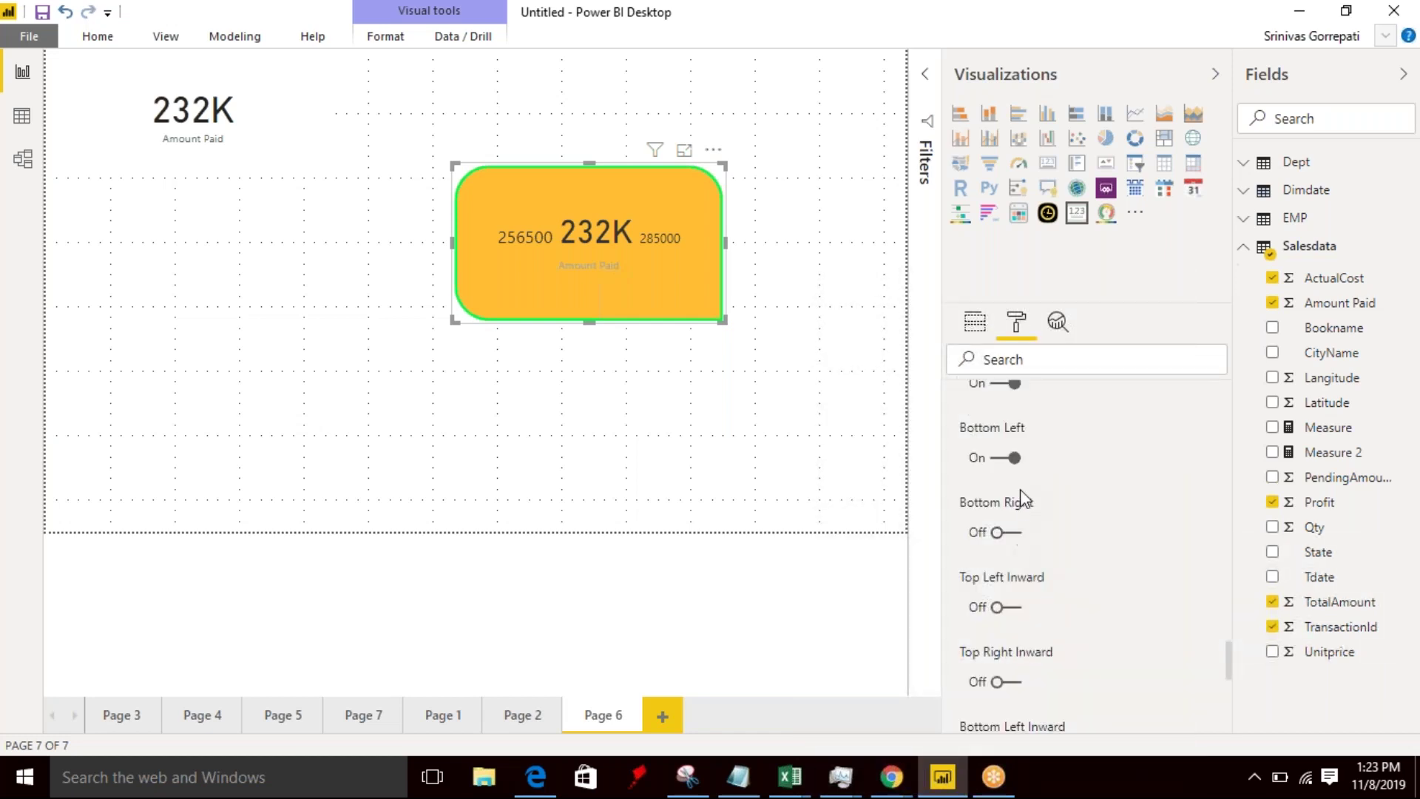
{"action": "scroll", "coordinate": [1019, 467], "scroll_direction": "up", "scroll_amount": 2}
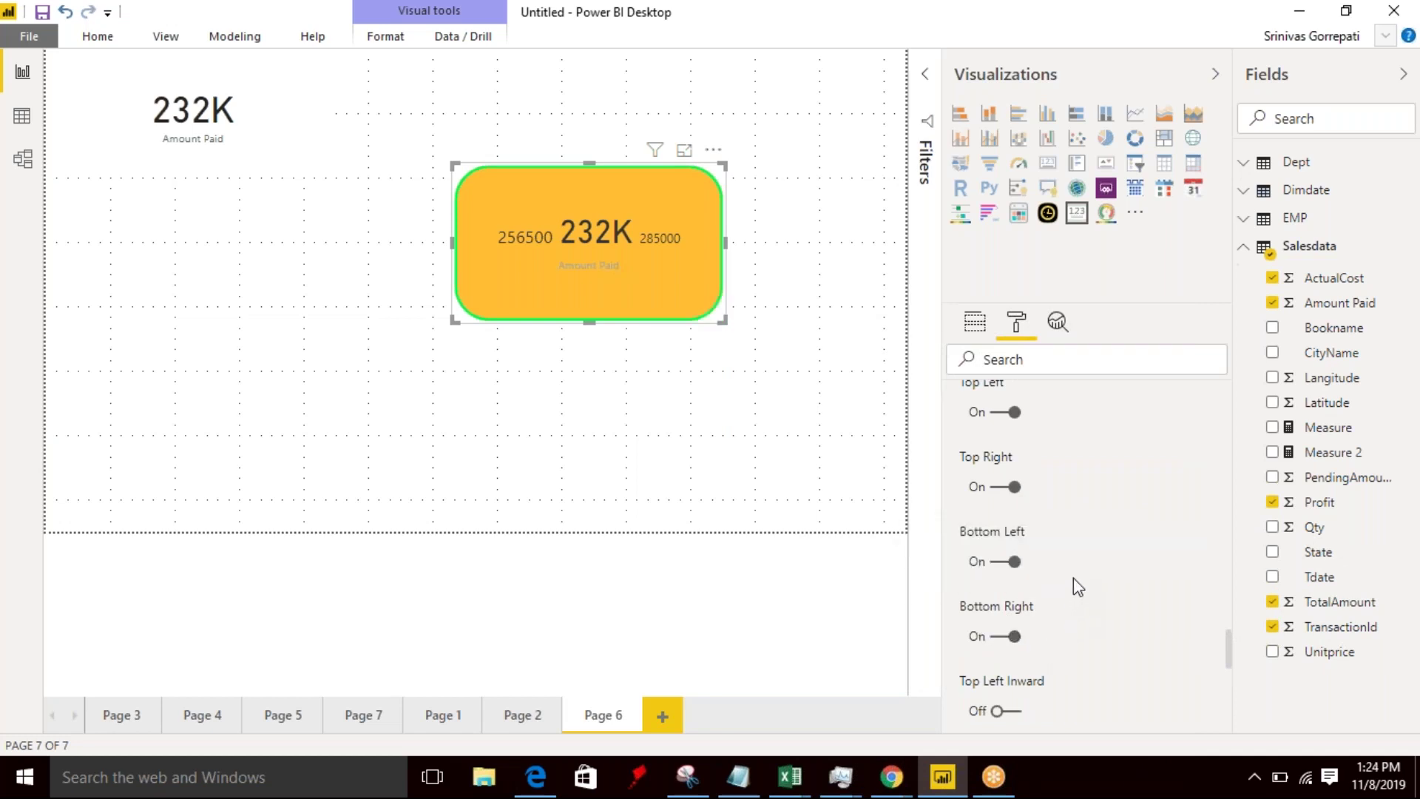
{"action": "scroll", "coordinate": [1073, 580], "scroll_direction": "down", "scroll_amount": 2}
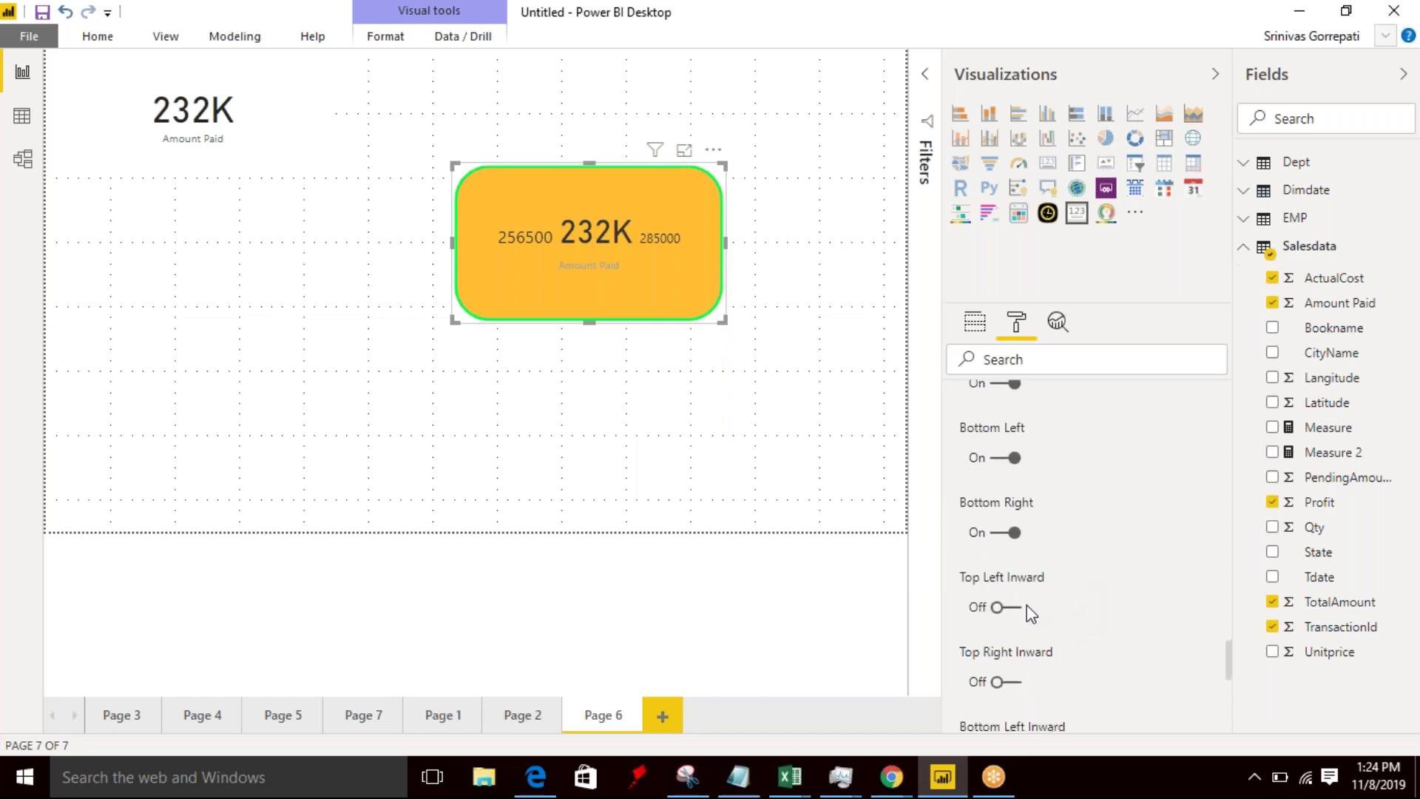
- Switch the top-left, bottom-left, bottom-right and top-right corners to curve inward
{"action": "left_click", "coordinate": [1014, 607]}
{"action": "scroll", "coordinate": [1039, 592], "scroll_direction": "down", "scroll_amount": 2}
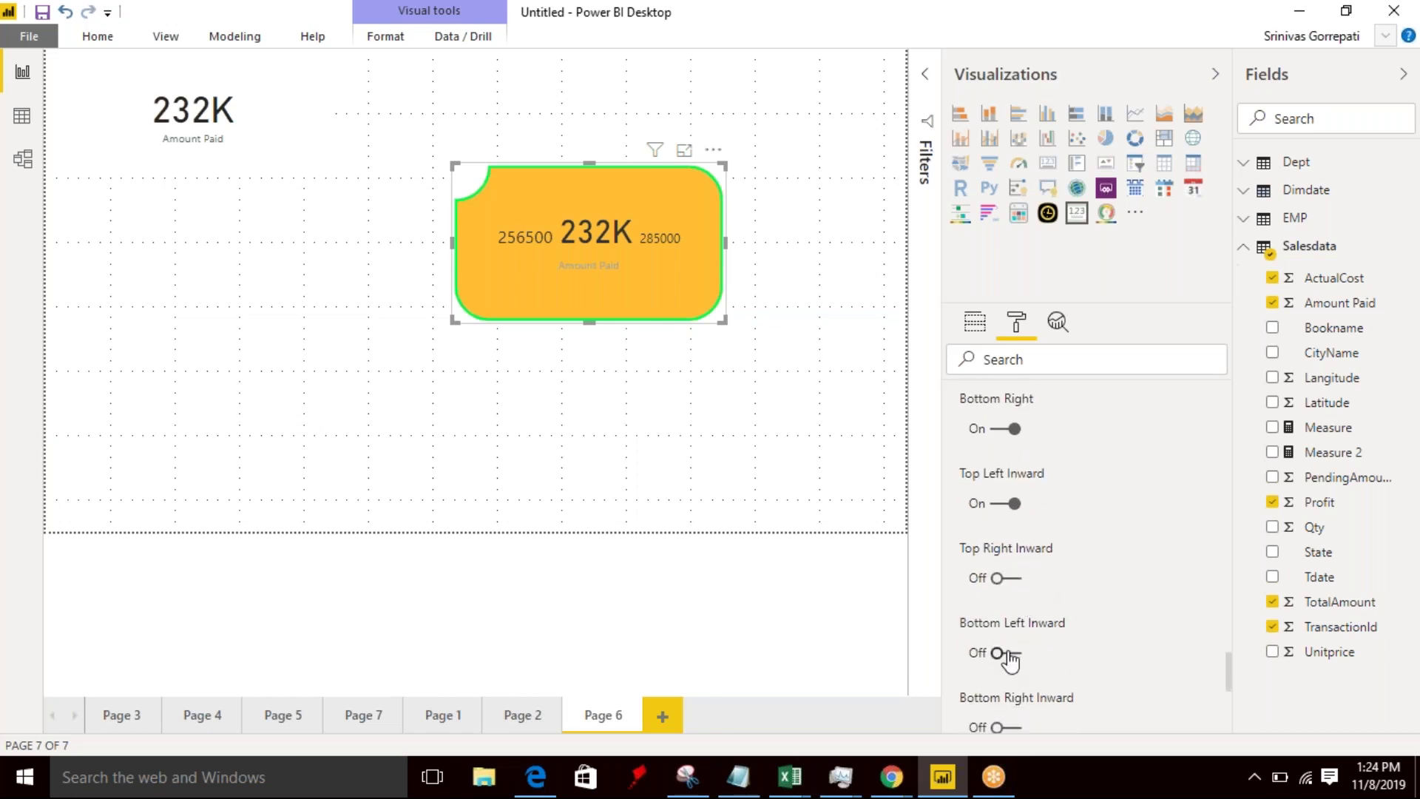
{"action": "left_click", "coordinate": [1008, 652]}
{"action": "scroll", "coordinate": [1060, 640], "scroll_direction": "down", "scroll_amount": 2}
{"action": "left_click", "coordinate": [1015, 623]}
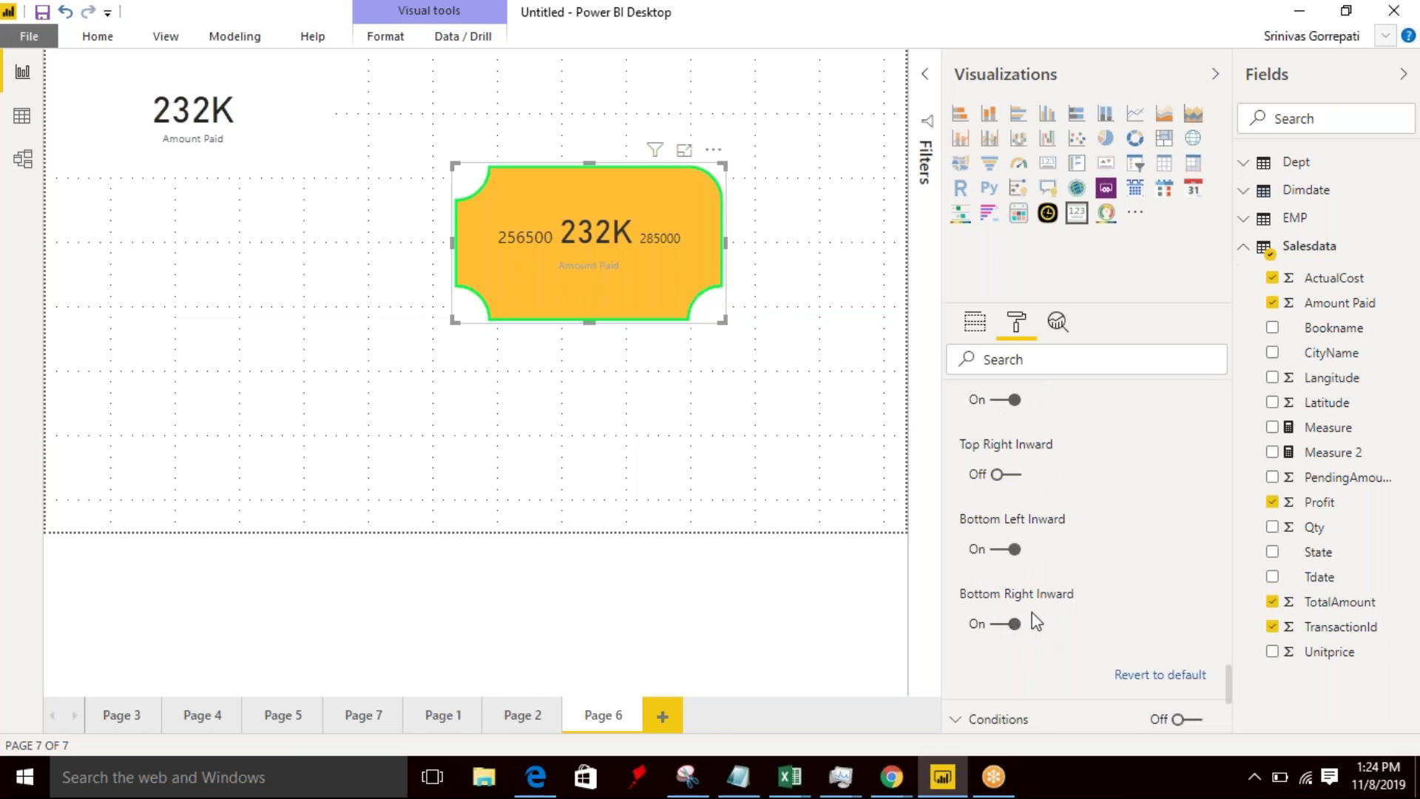
{"action": "left_click", "coordinate": [1013, 476]}
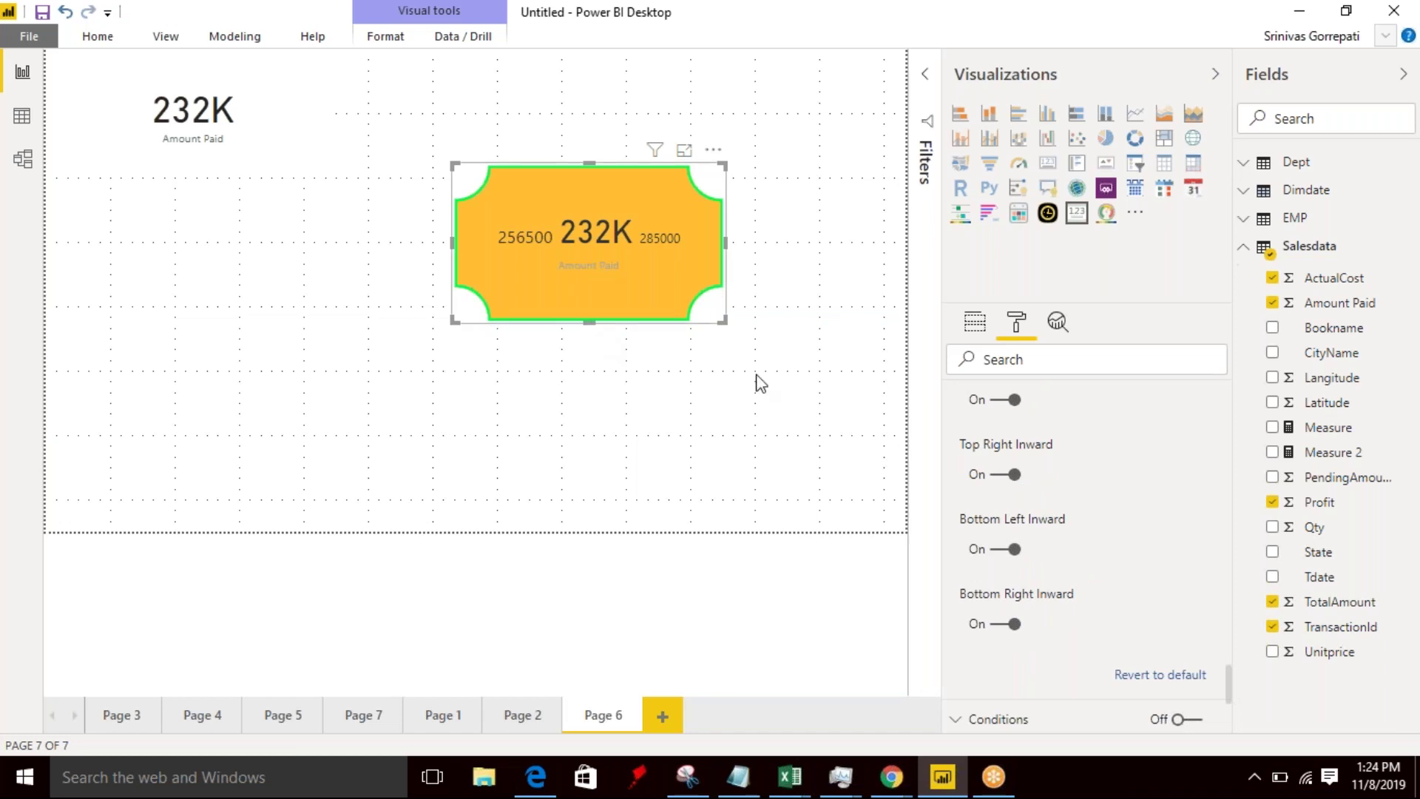
{"action": "scroll", "coordinate": [1097, 485], "scroll_direction": "down", "scroll_amount": 5}
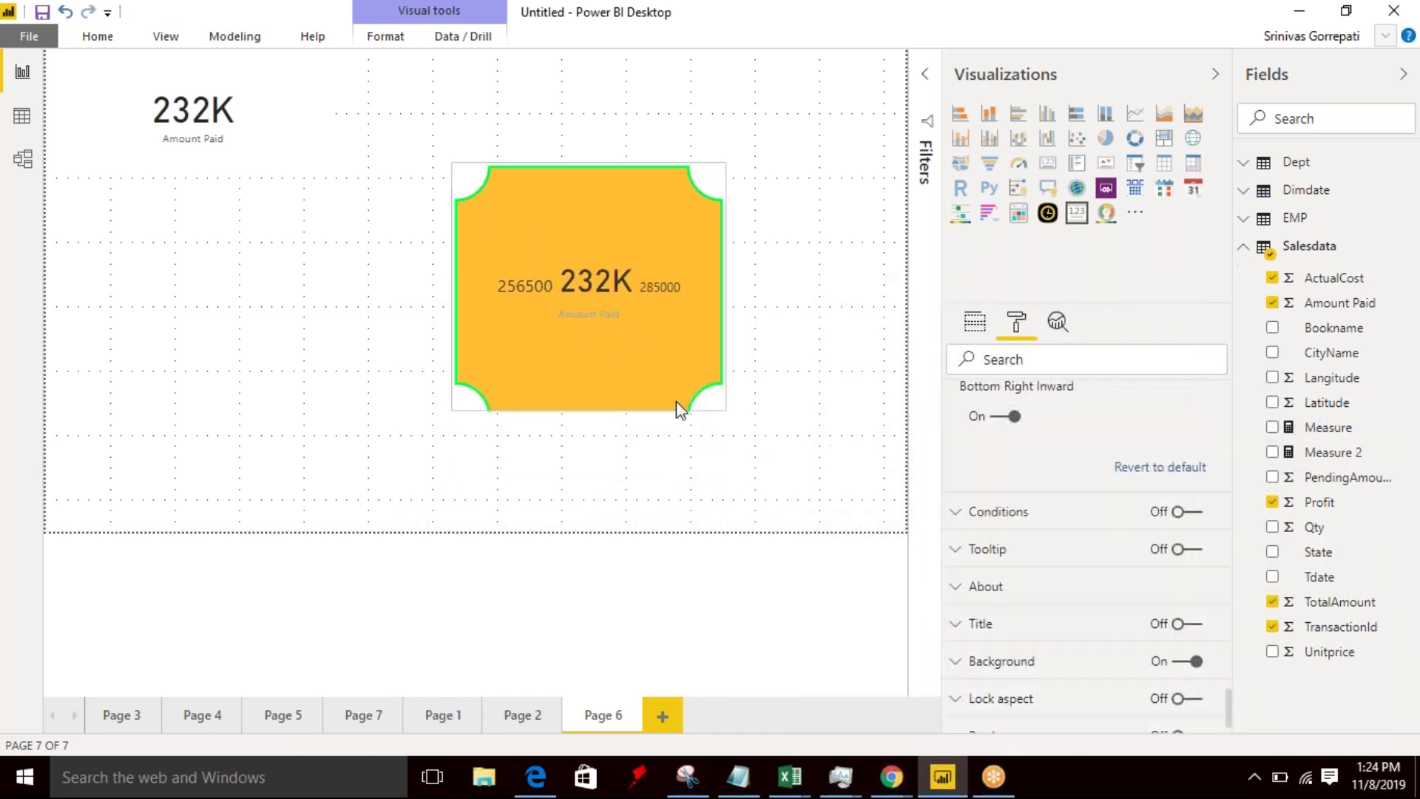
- Resize the Amount Paid card into a wide, short ticket shape and show its formatting options
{"action": "left_click", "coordinate": [728, 420]}
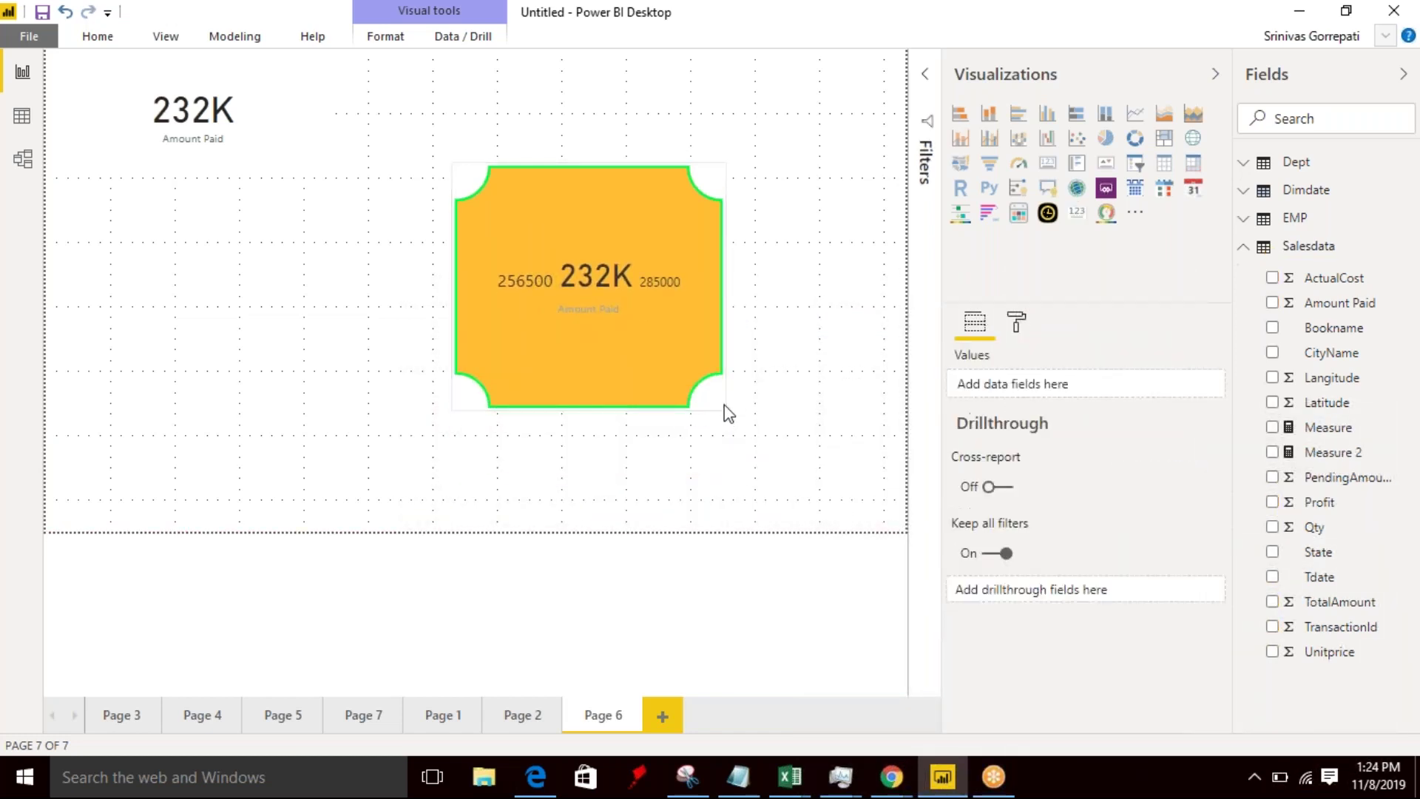
{"action": "left_click", "coordinate": [720, 406]}
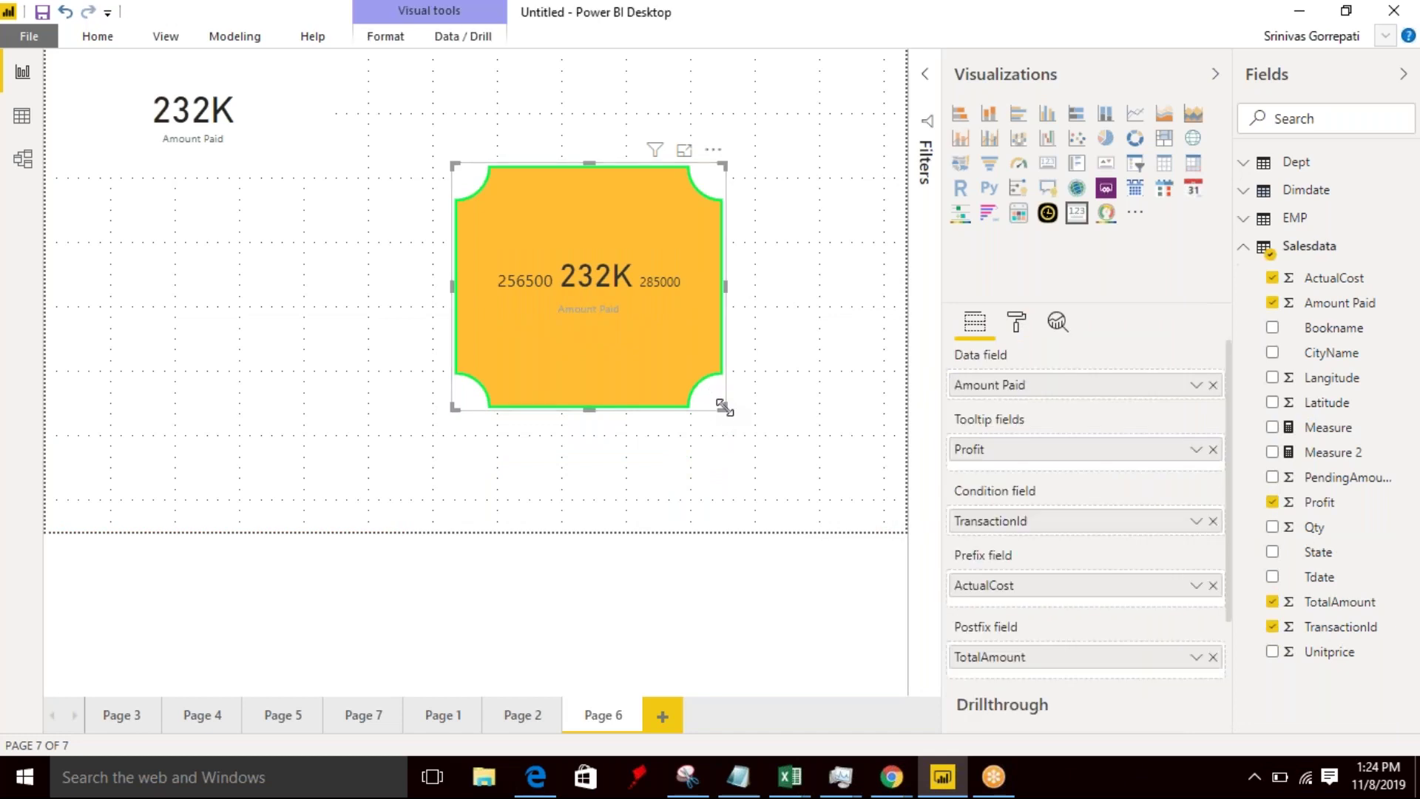
{"action": "left_click_drag", "start_coordinate": [723, 406], "coordinate": [752, 297]}
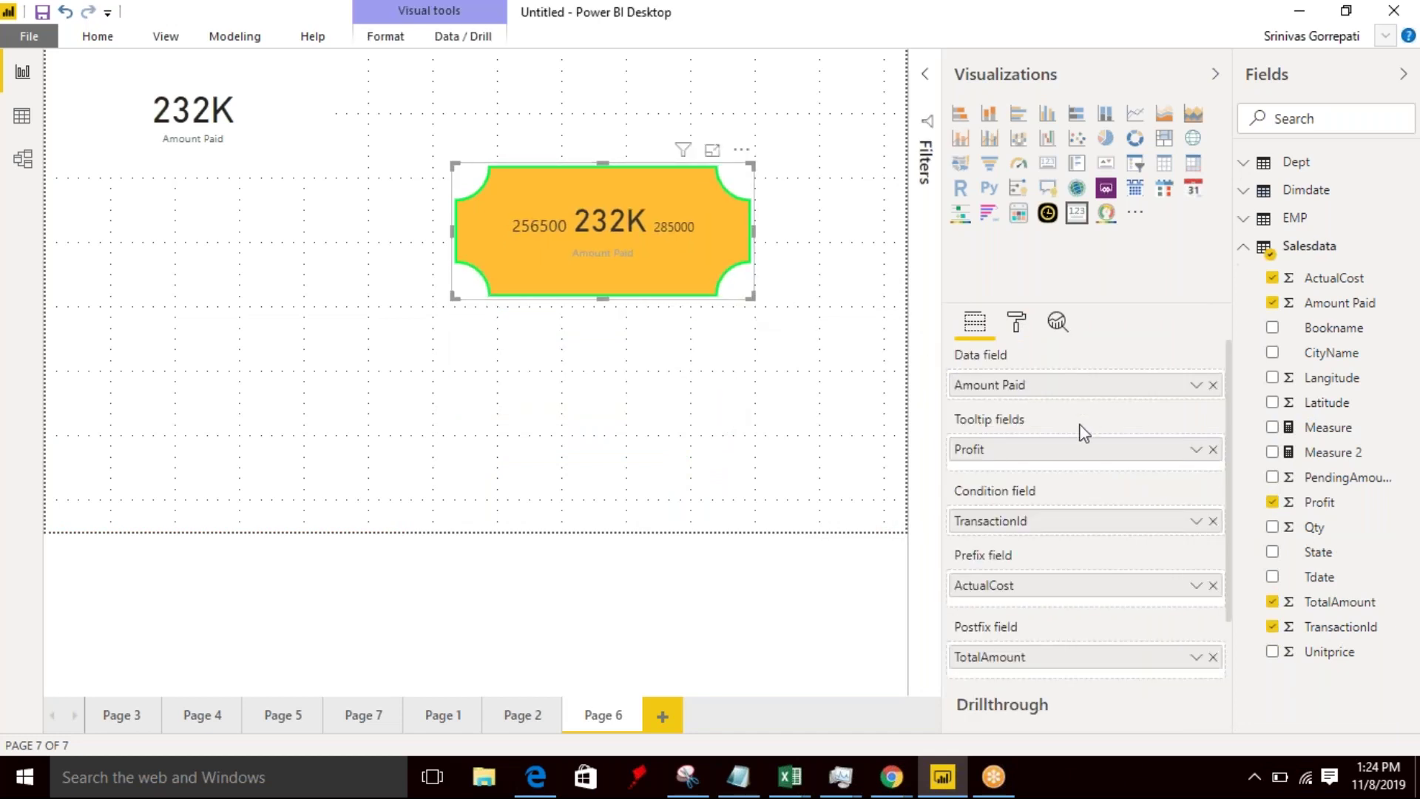
{"action": "left_click", "coordinate": [1018, 326]}
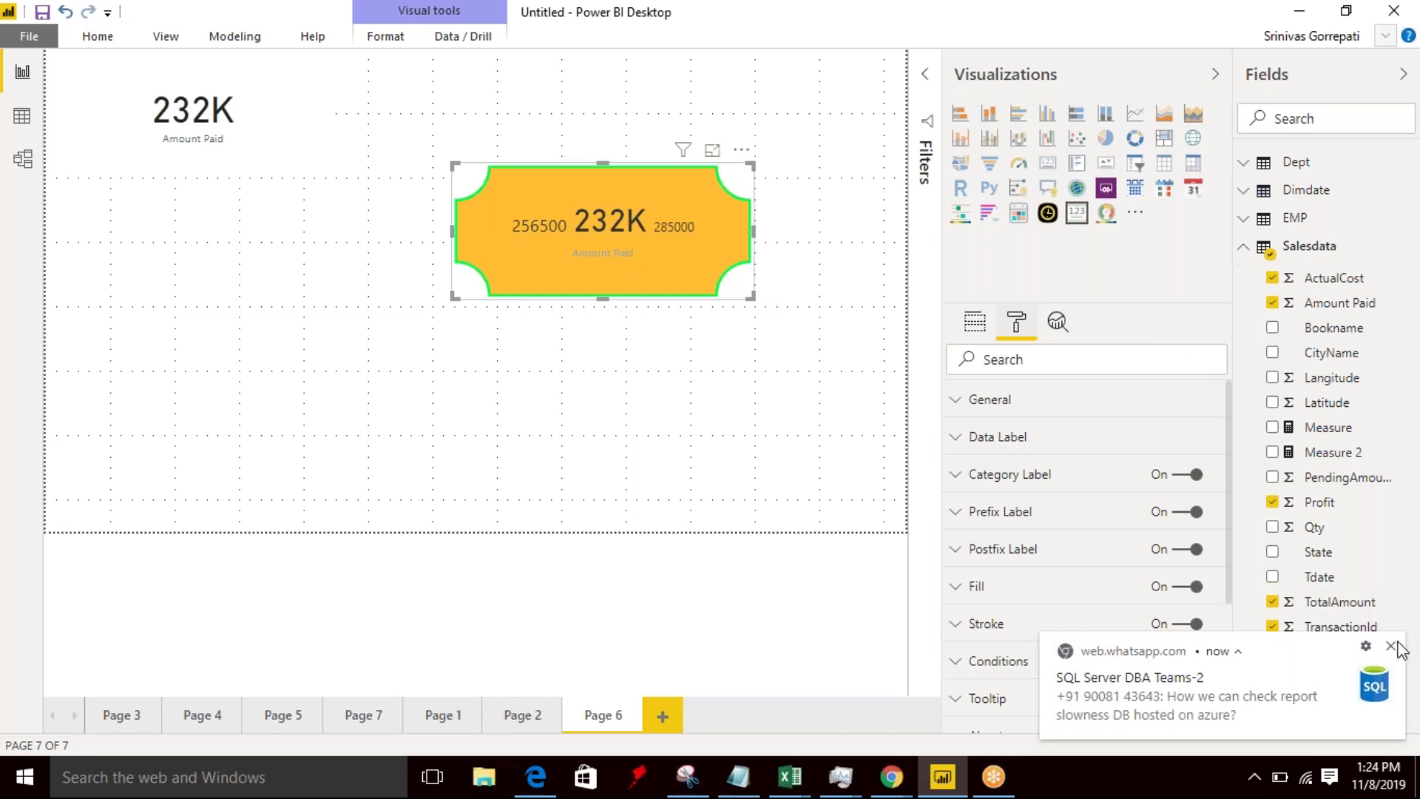
{"action": "left_click", "coordinate": [1392, 645]}
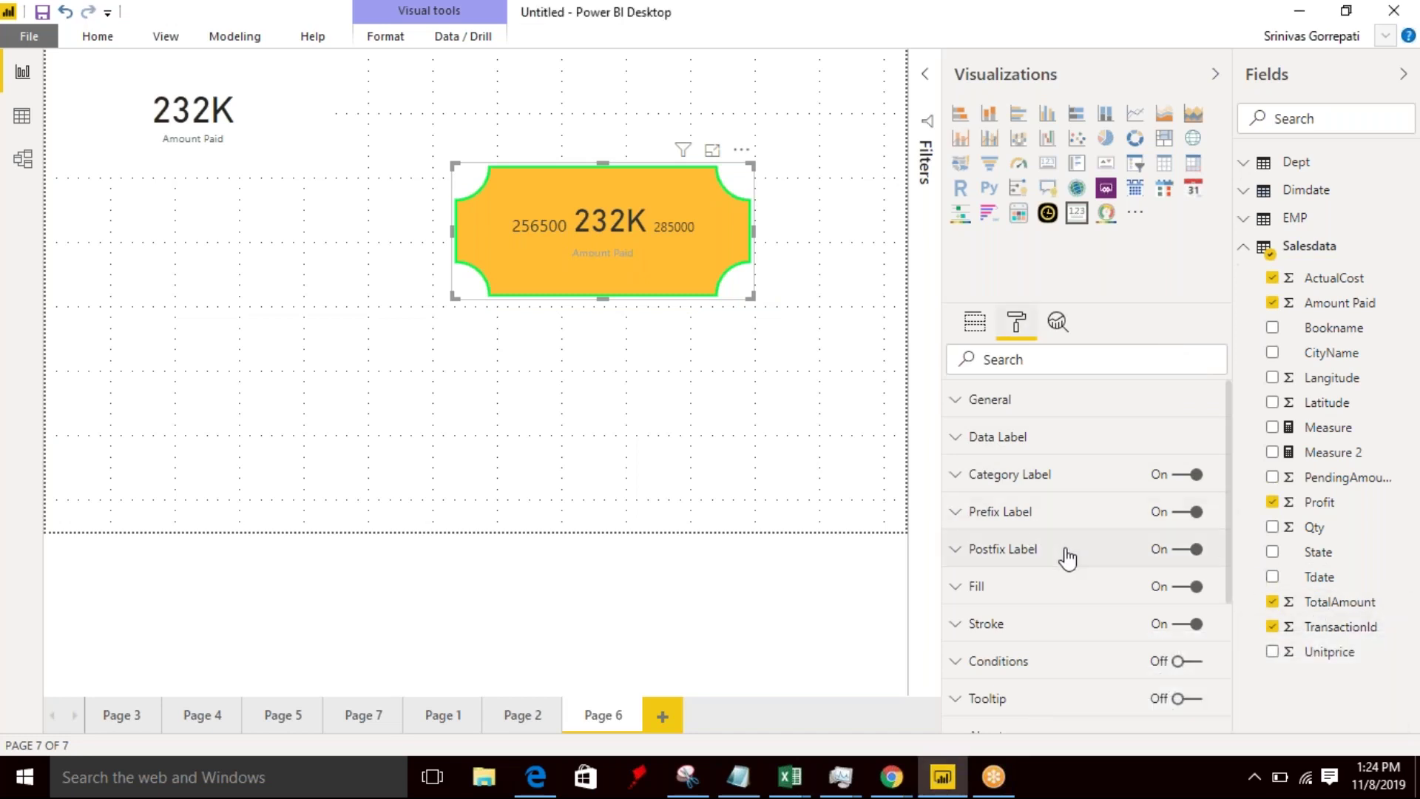
- Turn on Conditions for the card and expand the conditions settings
{"action": "scroll", "coordinate": [1067, 560], "scroll_direction": "down", "scroll_amount": 3}
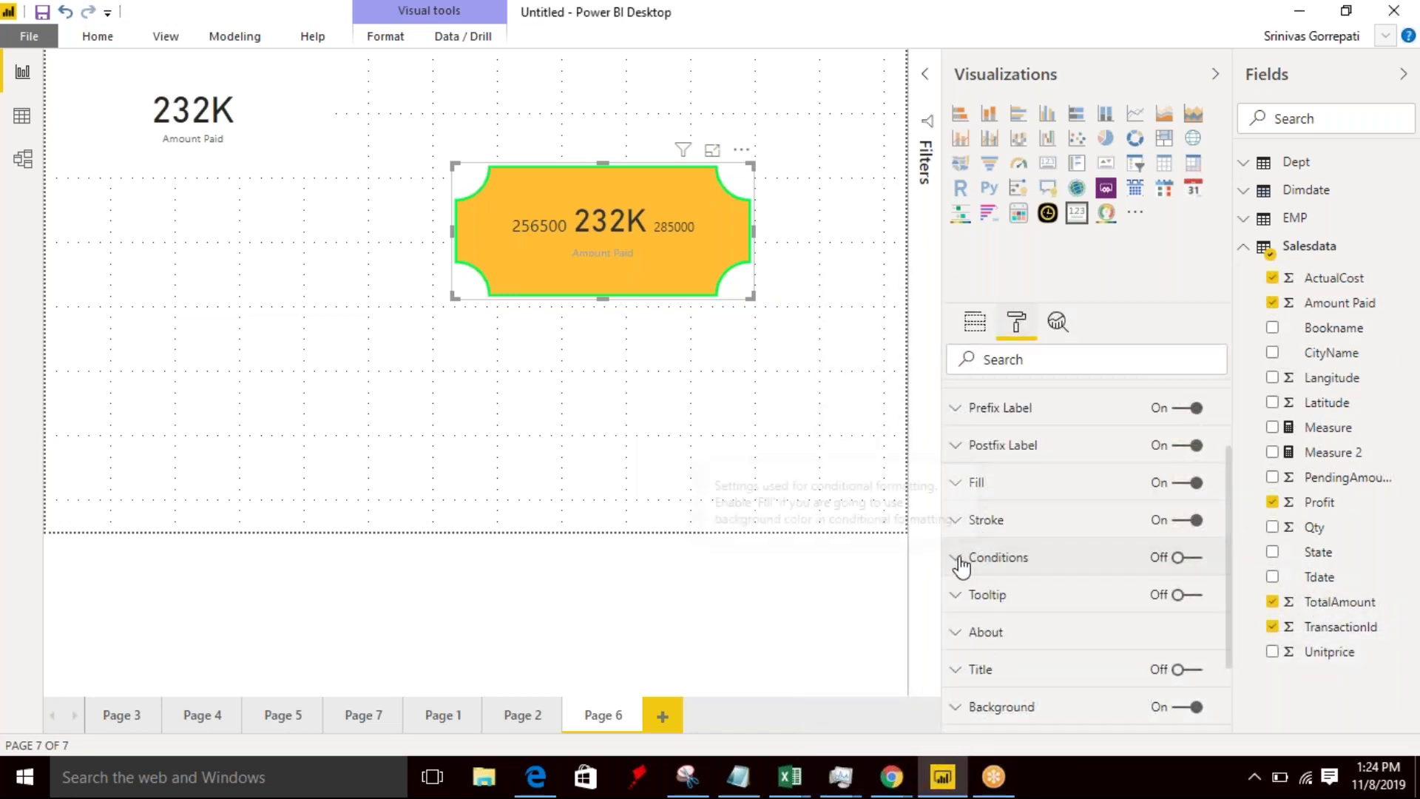
{"action": "left_click", "coordinate": [1188, 560]}
{"action": "left_click", "coordinate": [972, 322]}
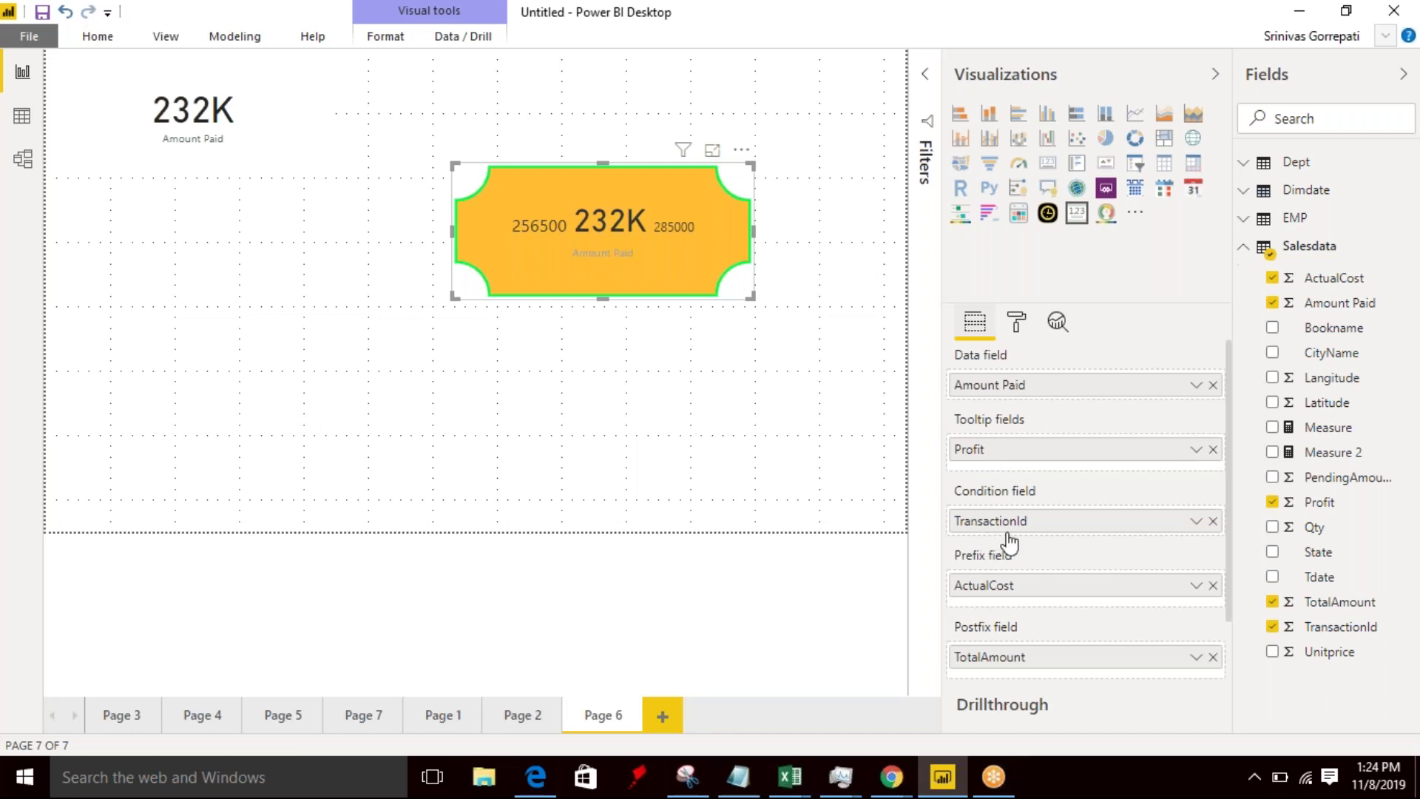
{"action": "left_click", "coordinate": [1018, 321]}
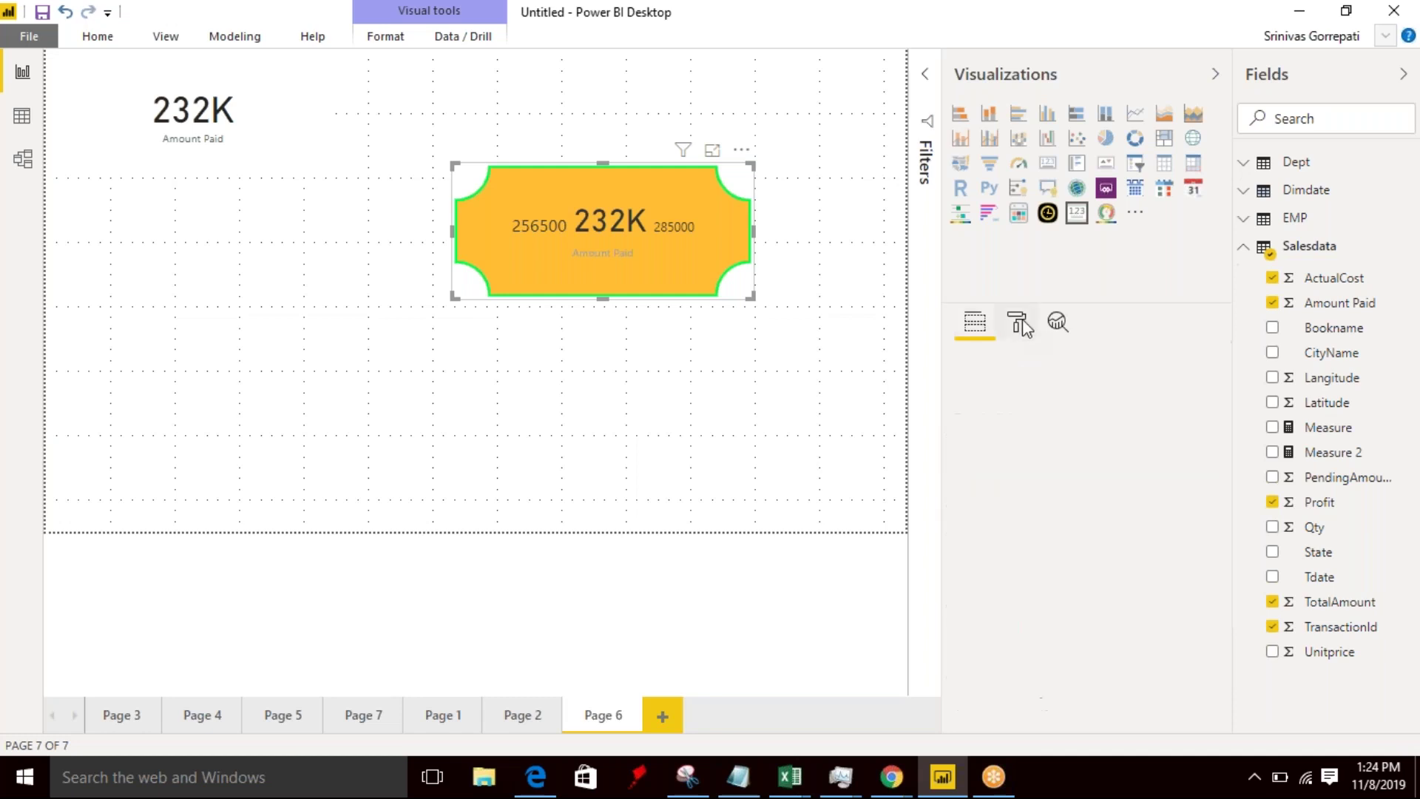
{"action": "scroll", "coordinate": [973, 630], "scroll_direction": "down", "scroll_amount": 2}
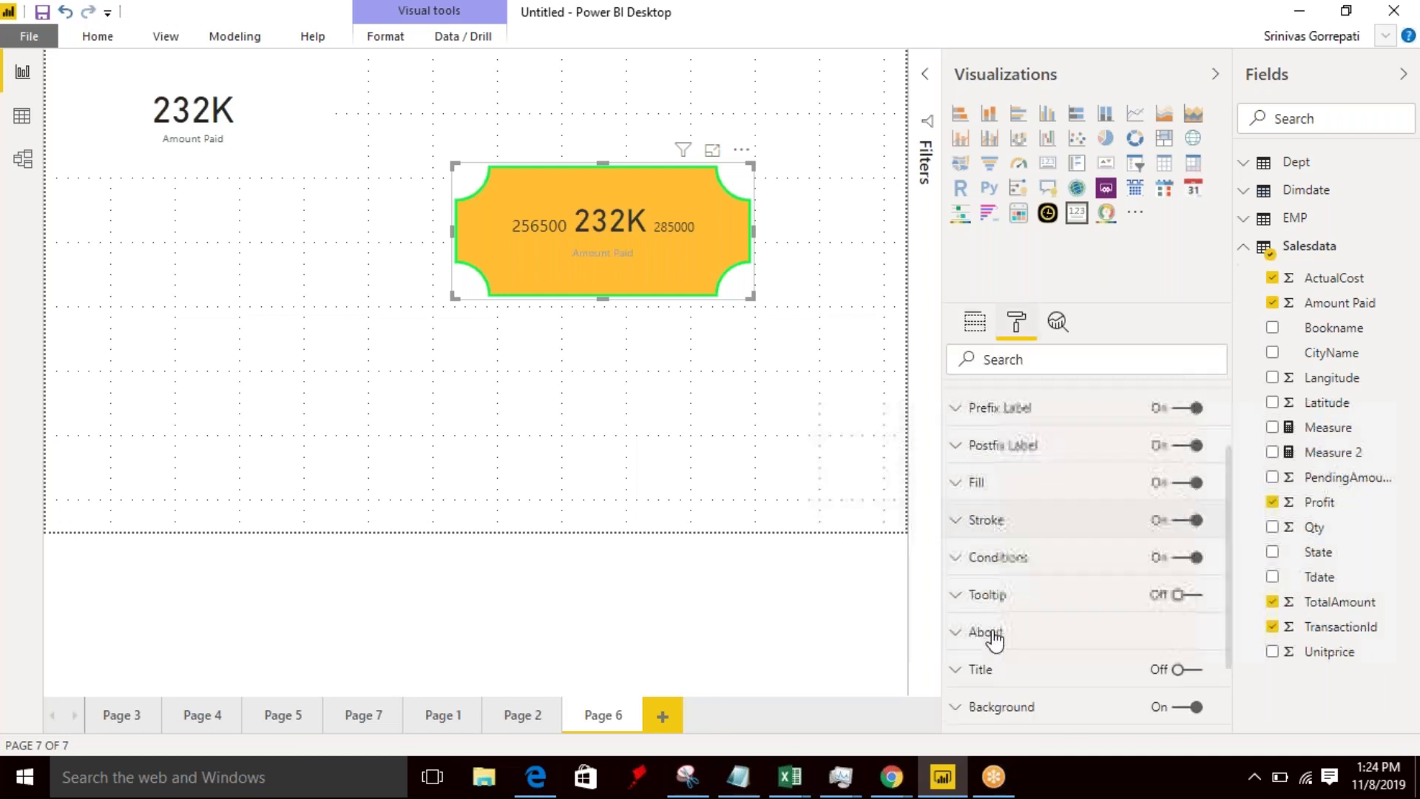
{"action": "left_click", "coordinate": [959, 560]}
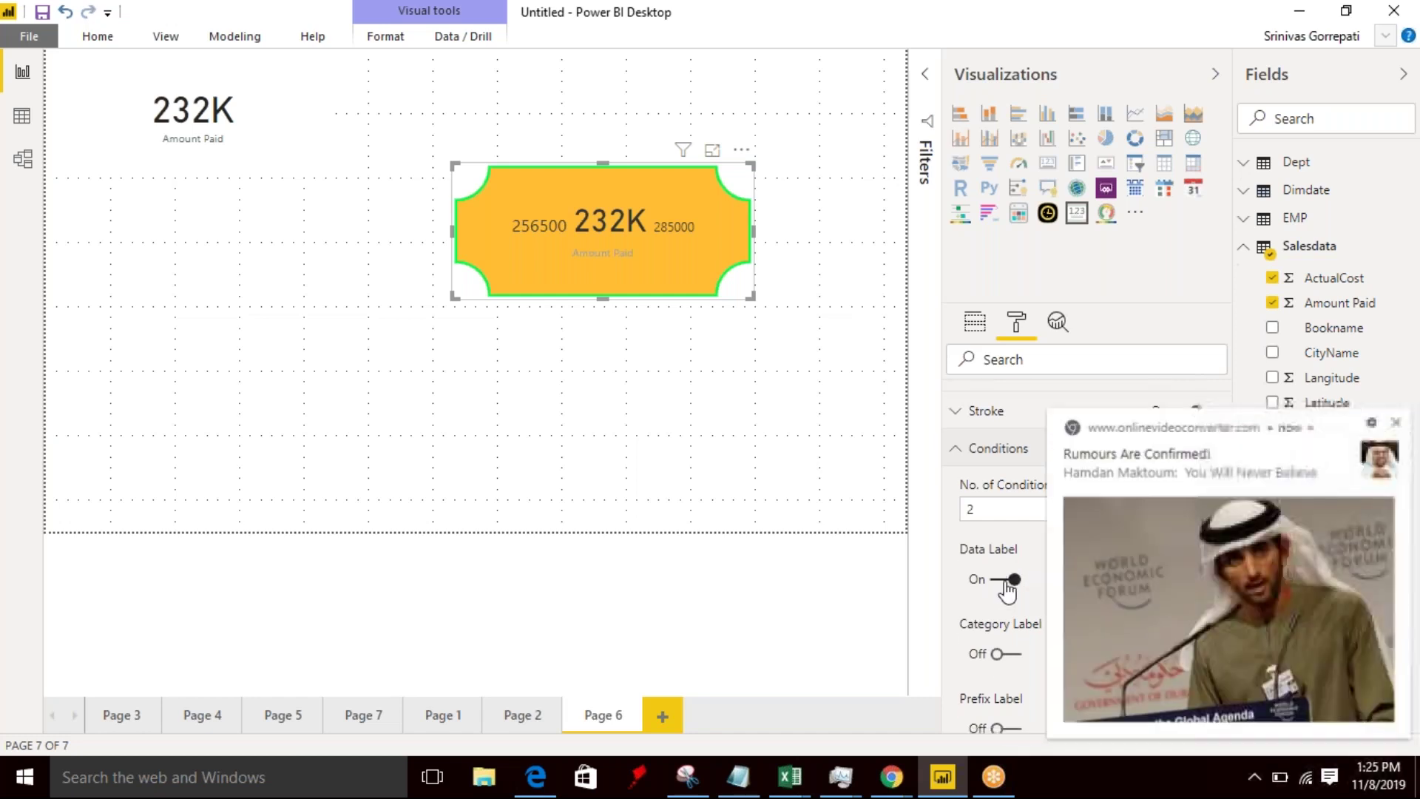
- Apply the conditions to the Category, Prefix and Postfix labels and clear the old threshold value
{"action": "scroll", "coordinate": [1008, 584], "scroll_direction": "down", "scroll_amount": 2}
{"action": "left_click", "coordinate": [1392, 423]}
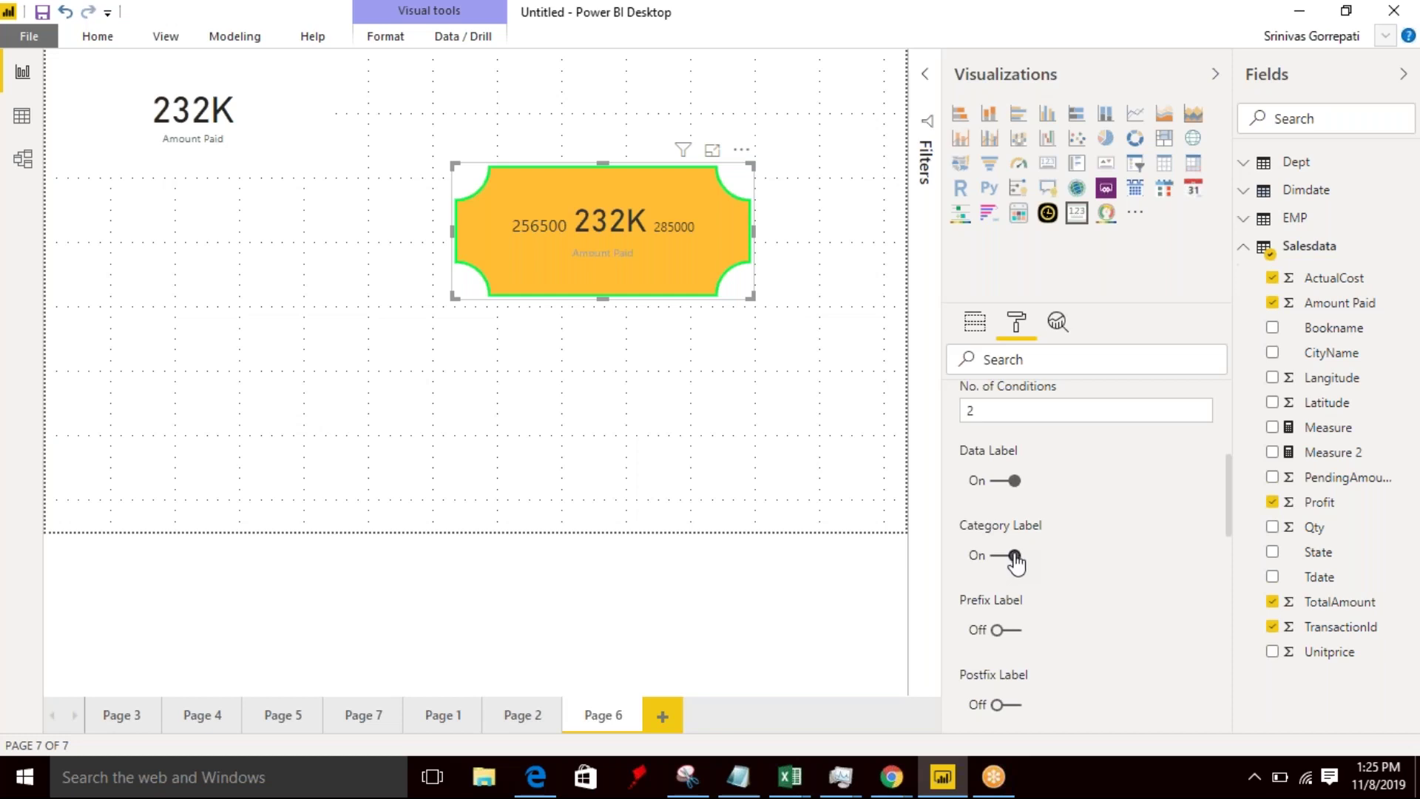
{"action": "left_click", "coordinate": [1012, 631]}
{"action": "scroll", "coordinate": [1048, 605], "scroll_direction": "down", "scroll_amount": 2}
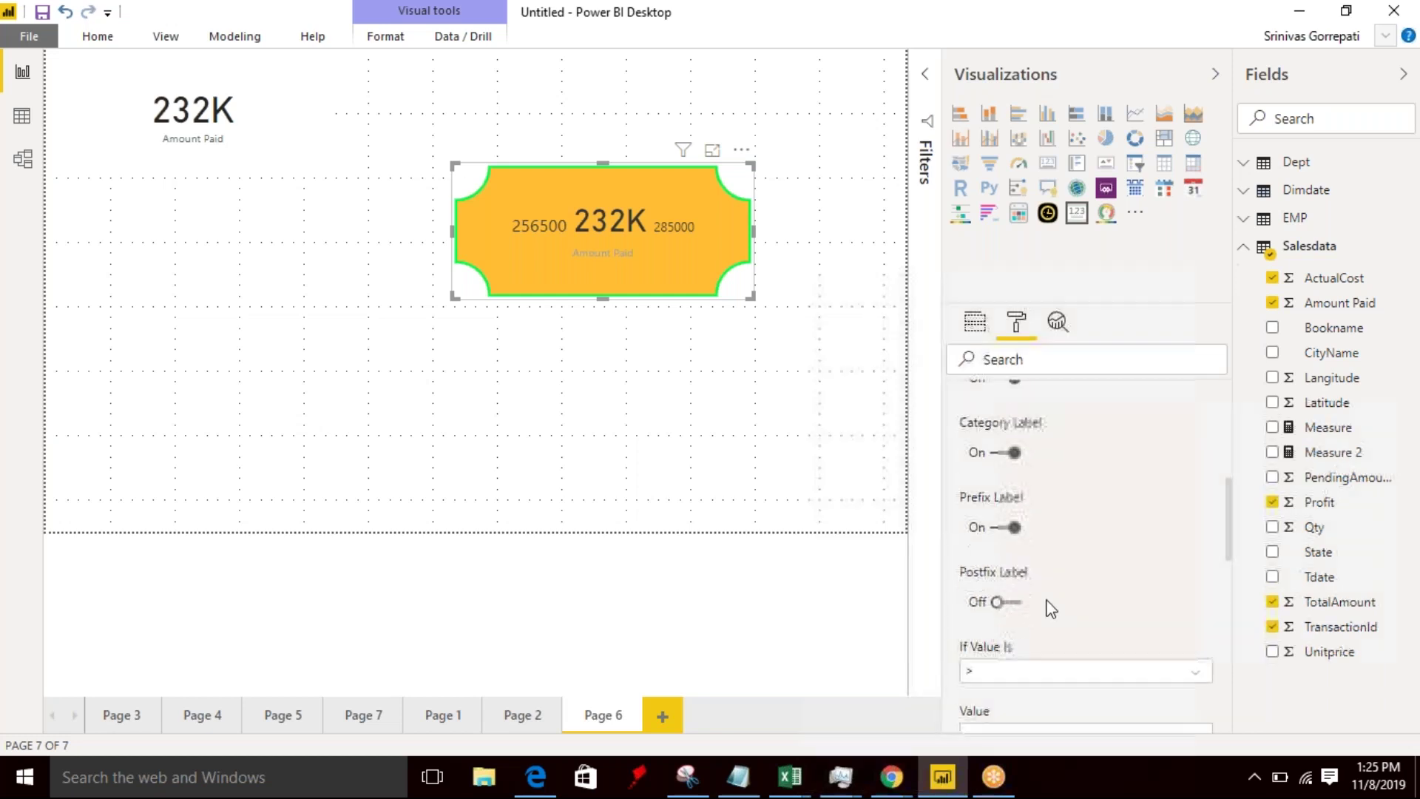
{"action": "left_click", "coordinate": [1013, 603]}
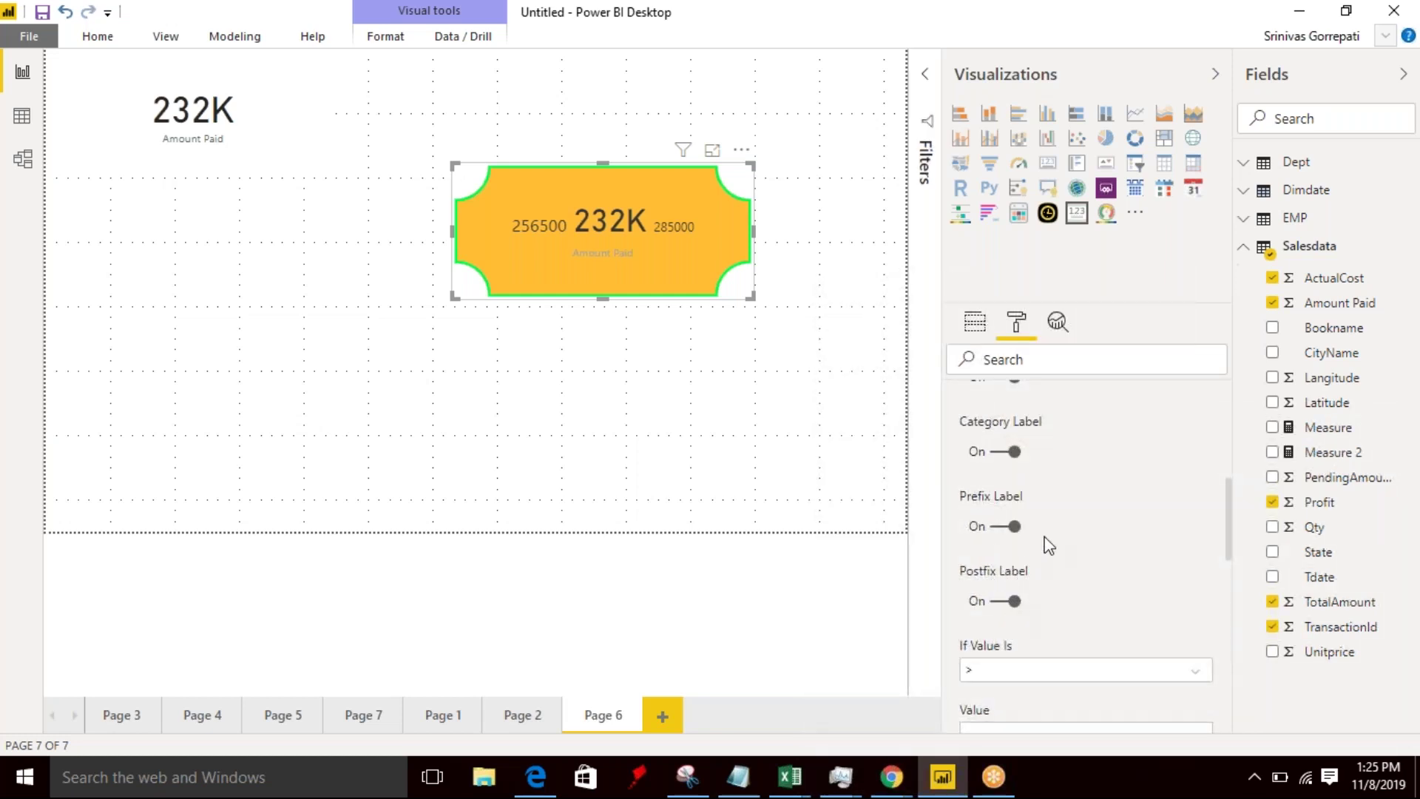
{"action": "scroll", "coordinate": [1063, 533], "scroll_direction": "down", "scroll_amount": 2}
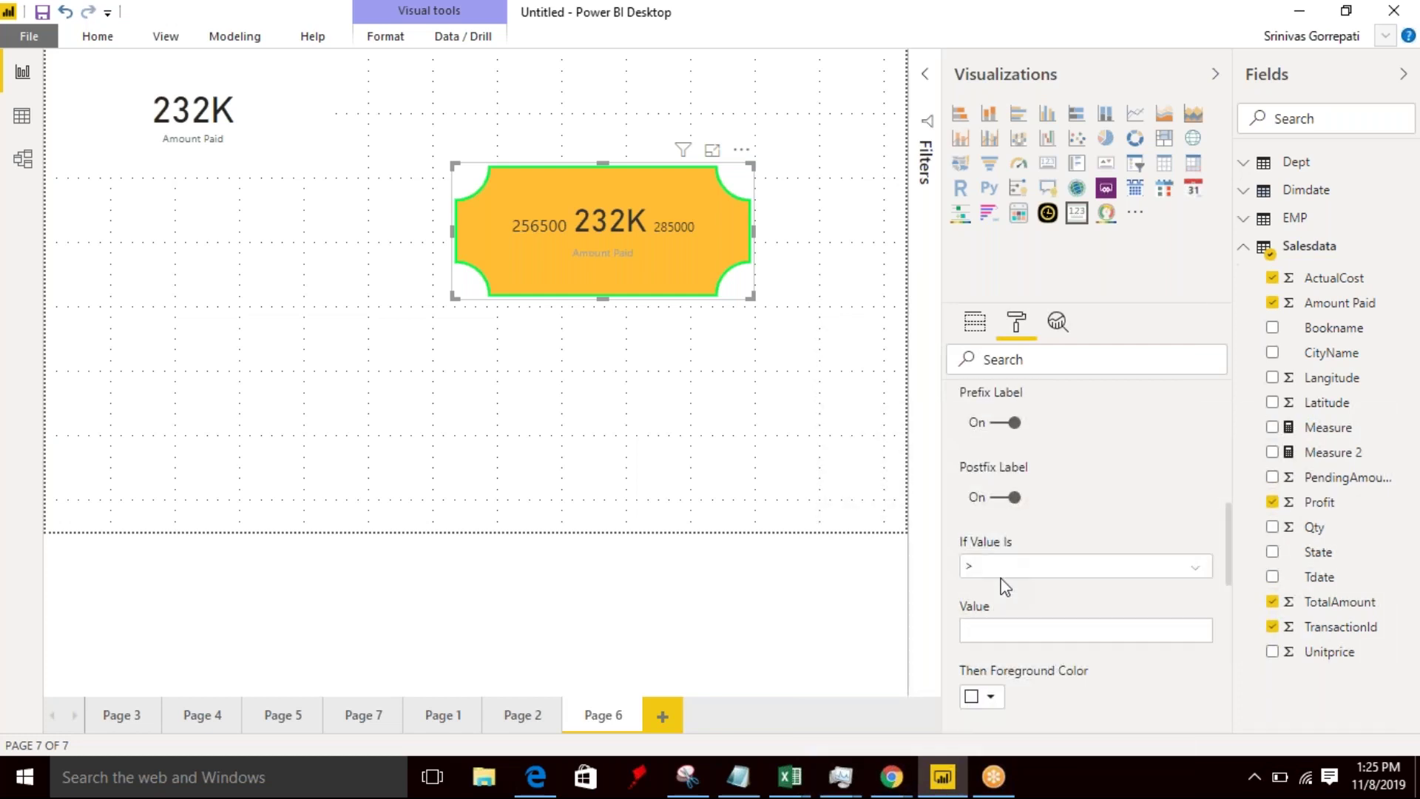
{"action": "left_click", "coordinate": [966, 630]}
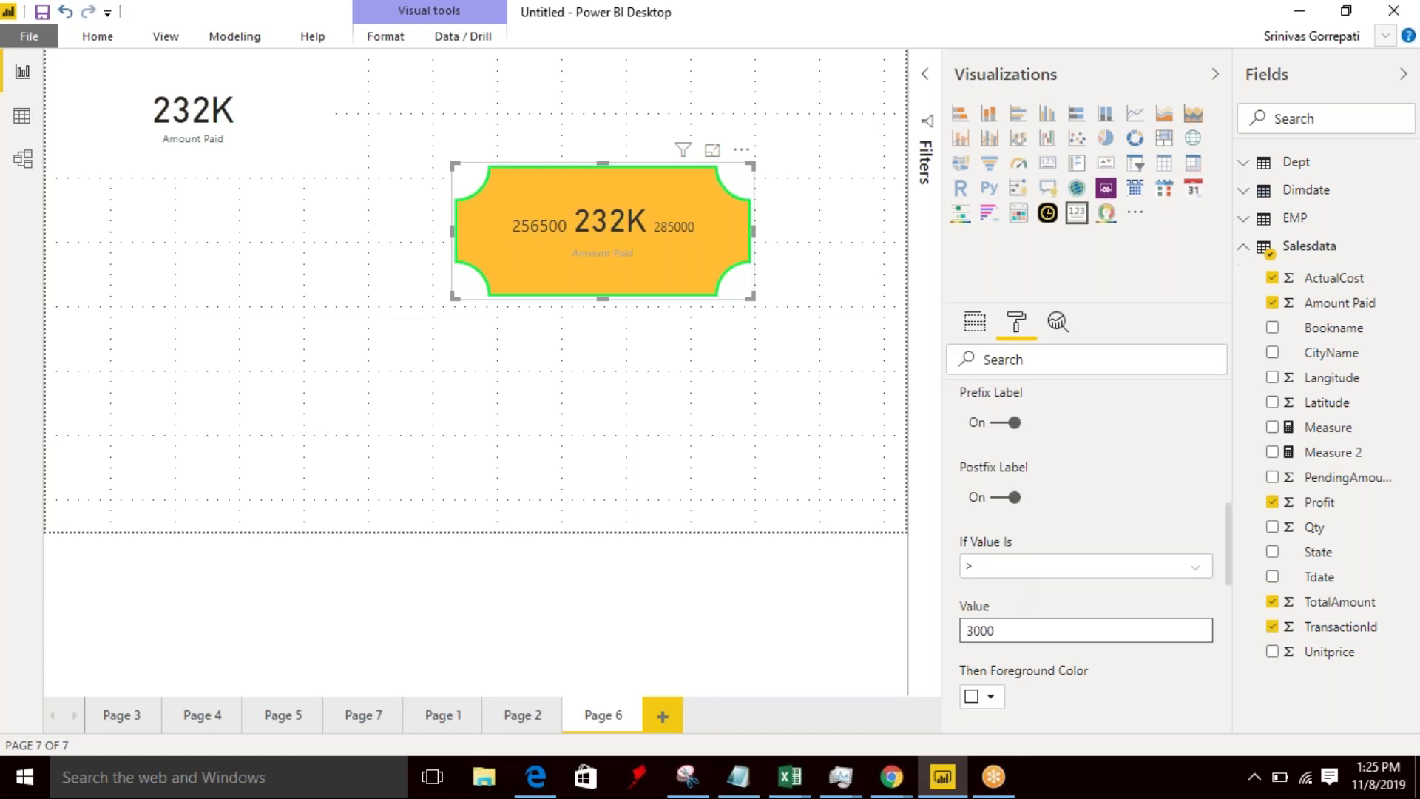
{"action": "key", "text": "BackSpace"}
{"action": "key", "text": "BackSpace"}
{"action": "key", "text": "BackSpace"}
- Set the threshold to 300 and give values above it green text on a mauve background
{"action": "type", "text": "300"}
{"action": "scroll", "coordinate": [1065, 583], "scroll_direction": "down", "scroll_amount": 2}
{"action": "scroll", "coordinate": [1072, 547], "scroll_direction": "down", "scroll_amount": 2}
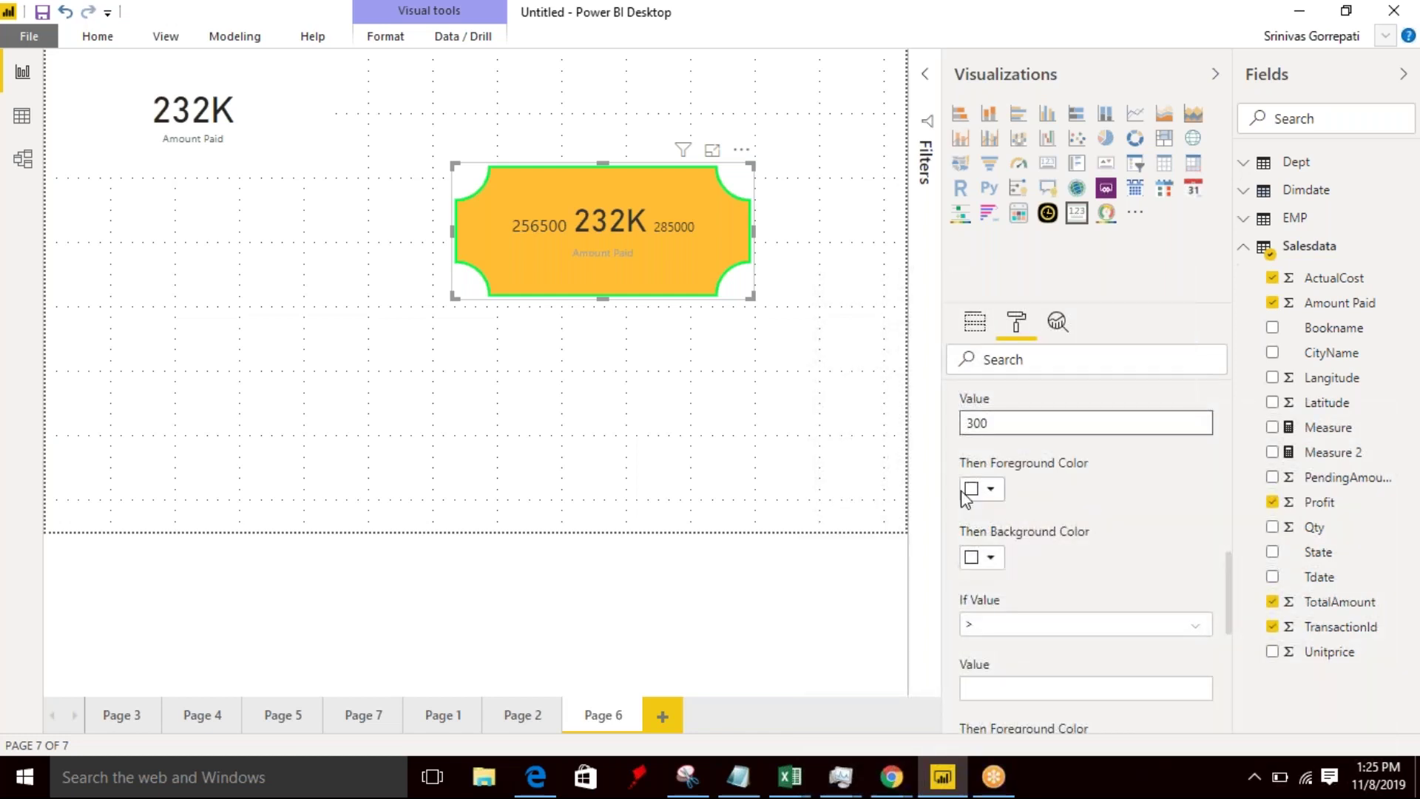
{"action": "left_click", "coordinate": [991, 488]}
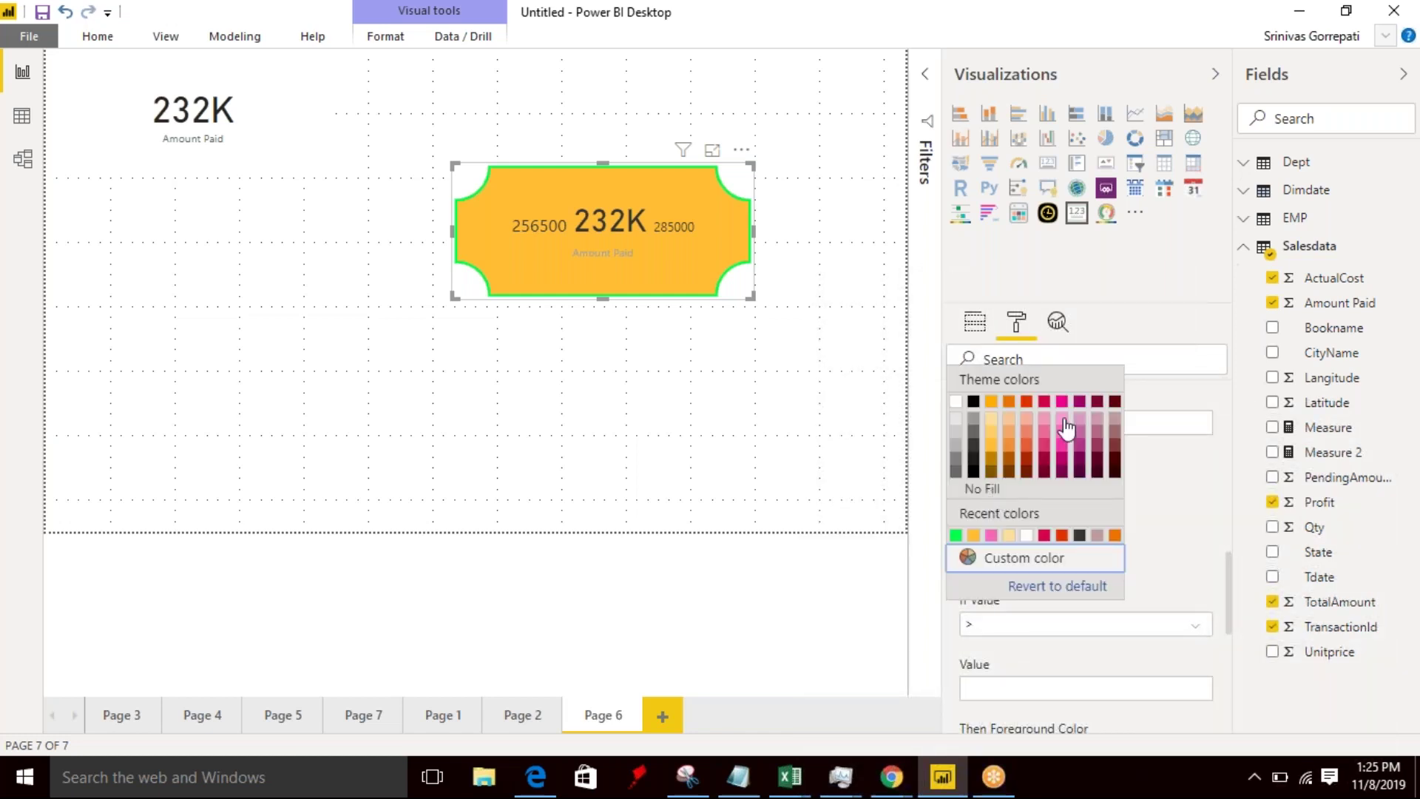
{"action": "left_click", "coordinate": [955, 535]}
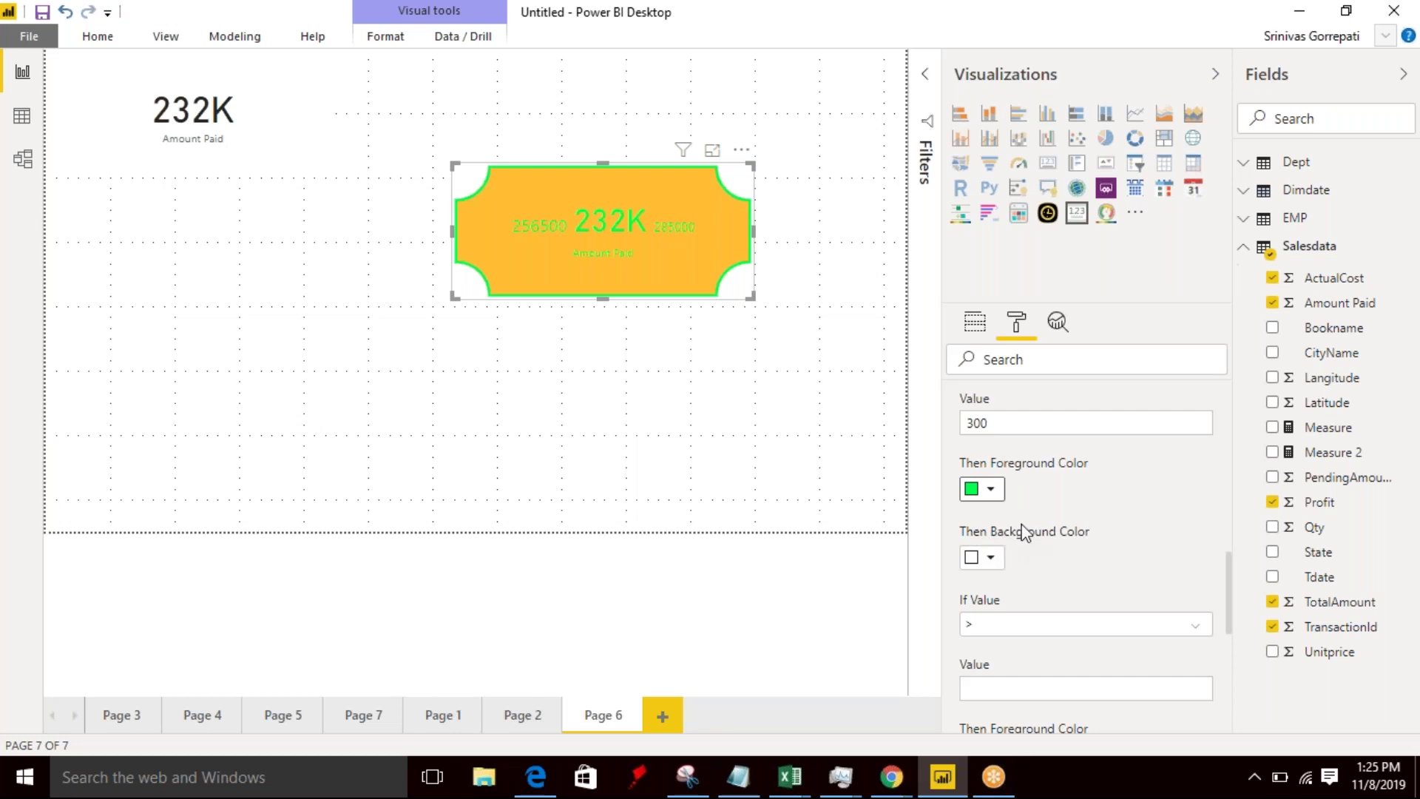
{"action": "left_click", "coordinate": [991, 557]}
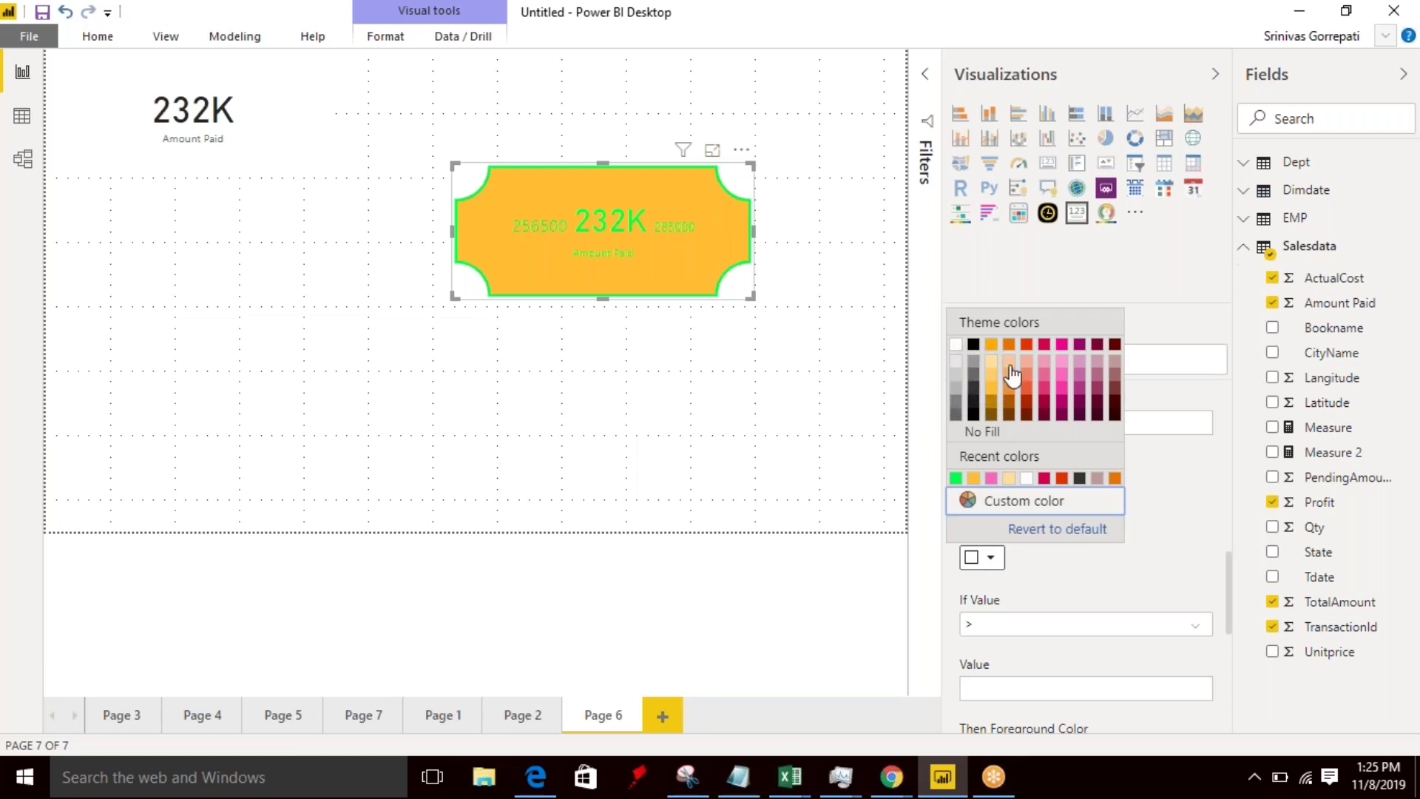
{"action": "left_click", "coordinate": [1103, 371]}
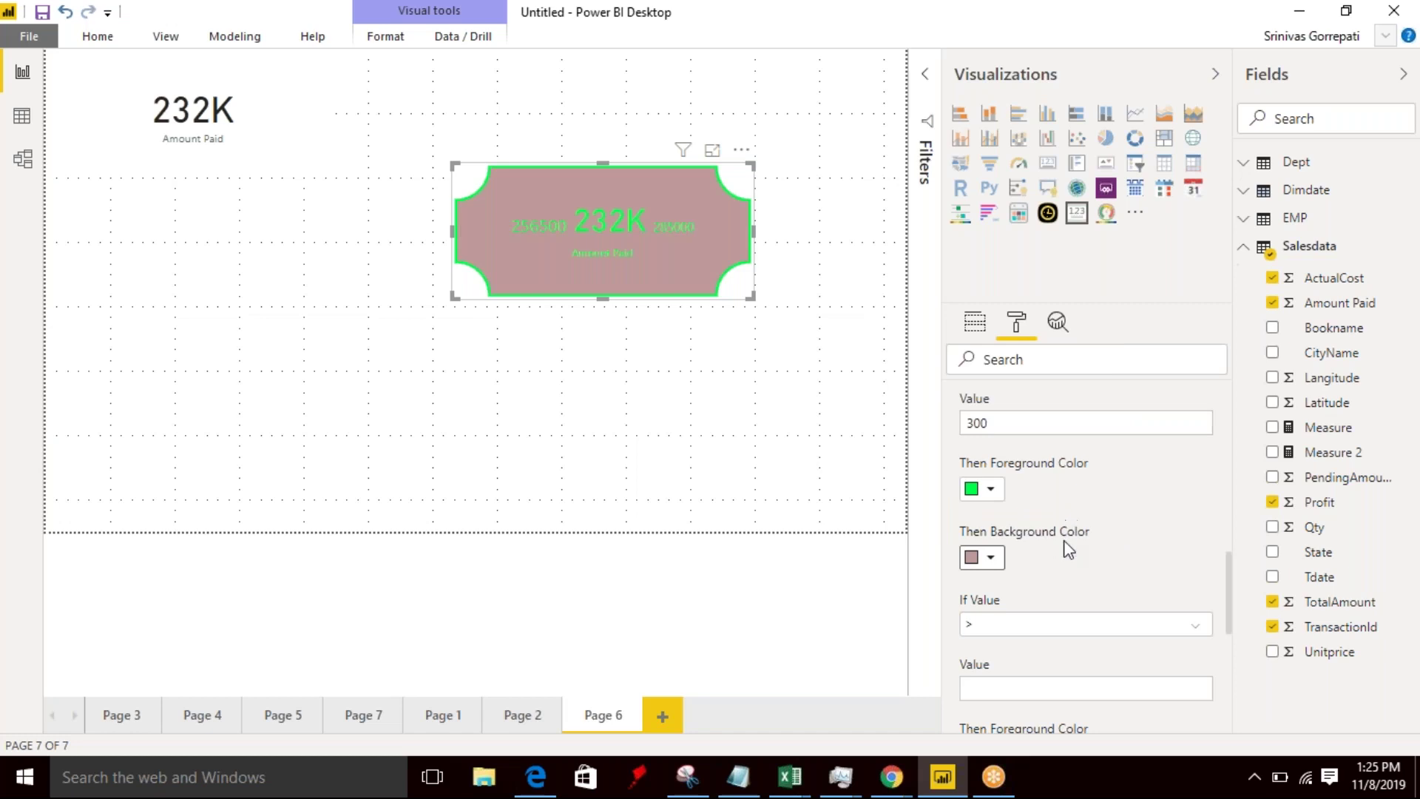
{"action": "scroll", "coordinate": [1060, 547], "scroll_direction": "up", "scroll_amount": 3}
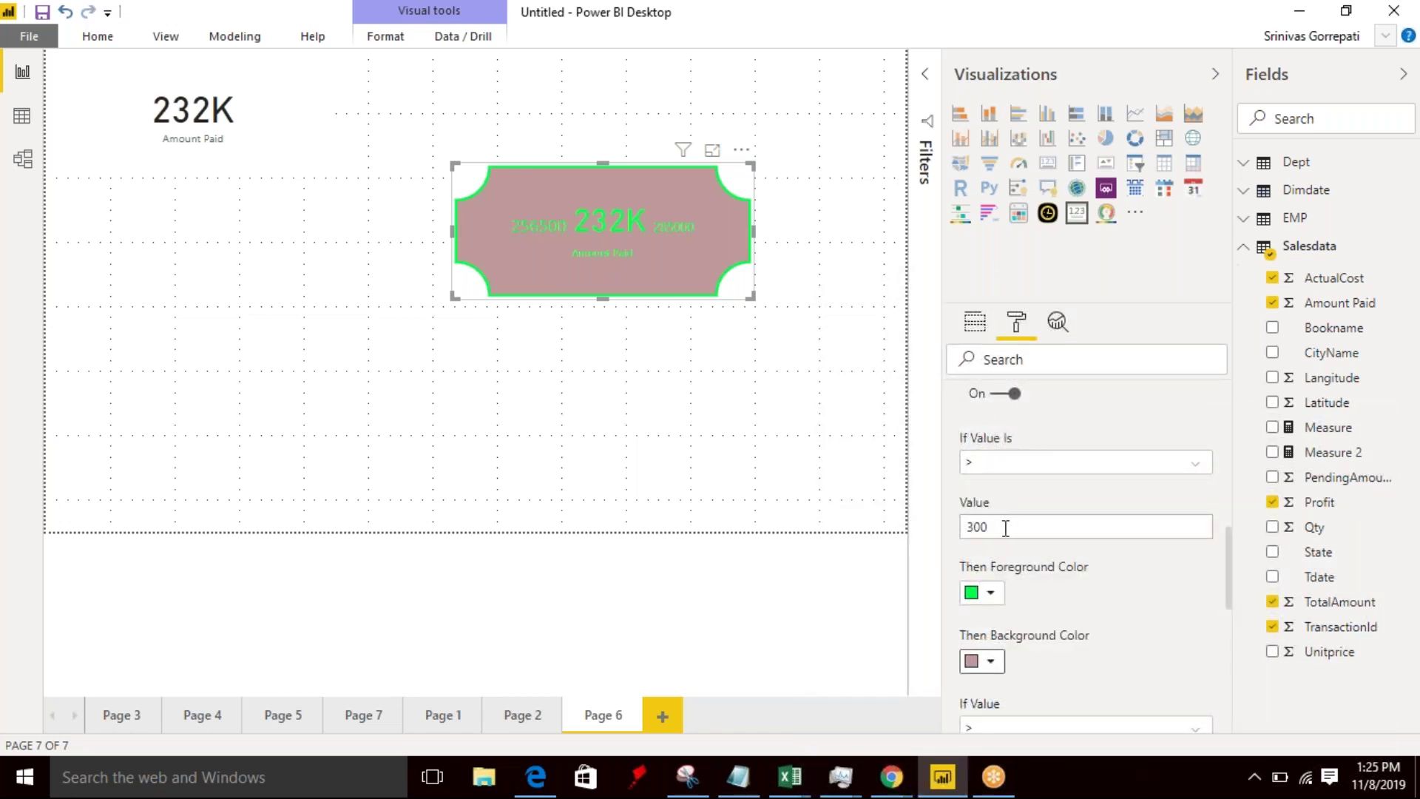
- Set the second condition's comparison to less than
{"action": "scroll", "coordinate": [1007, 528], "scroll_direction": "down", "scroll_amount": 2}
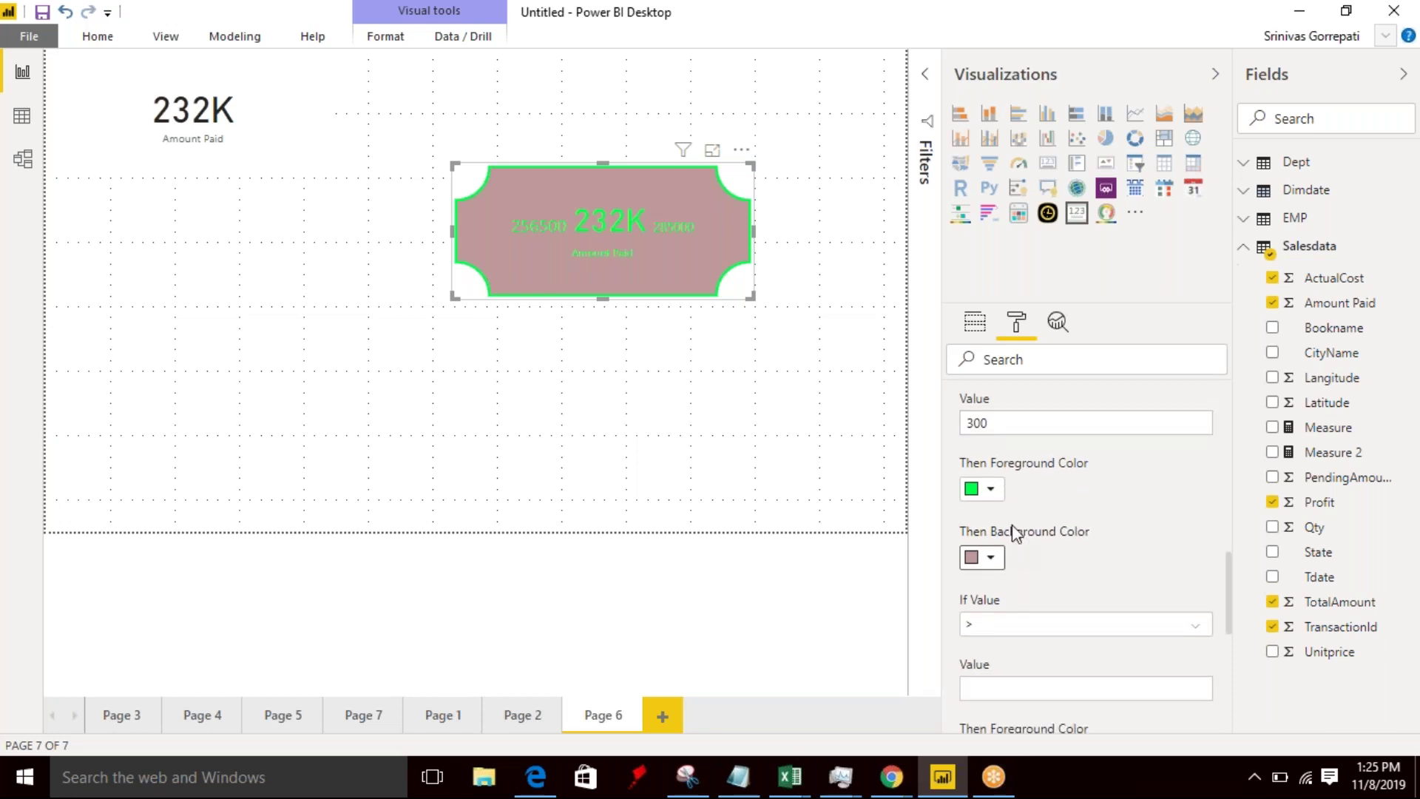
{"action": "scroll", "coordinate": [1010, 524], "scroll_direction": "up", "scroll_amount": 2}
{"action": "scroll", "coordinate": [1028, 570], "scroll_direction": "down", "scroll_amount": 3}
{"action": "left_click", "coordinate": [1046, 624]}
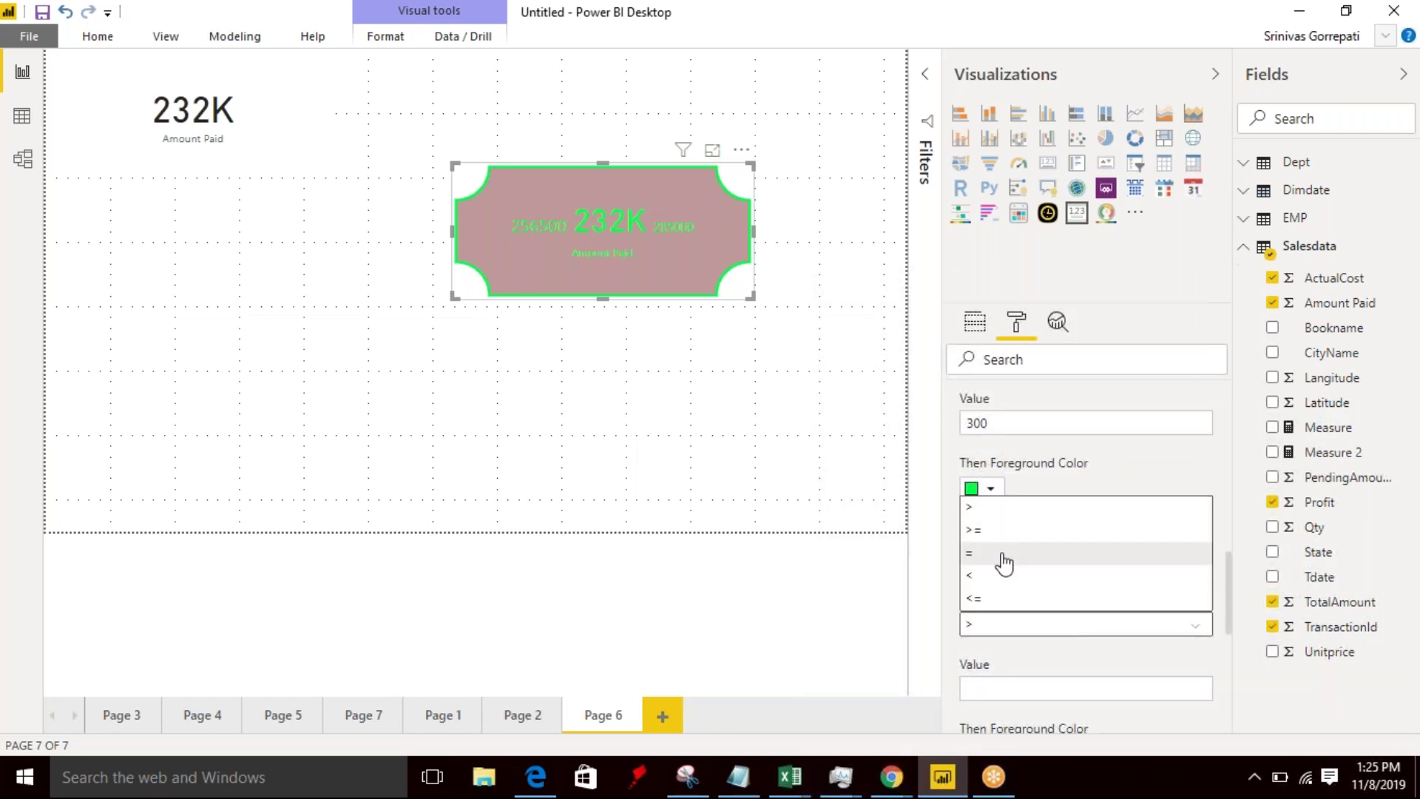
{"action": "left_click", "coordinate": [998, 576]}
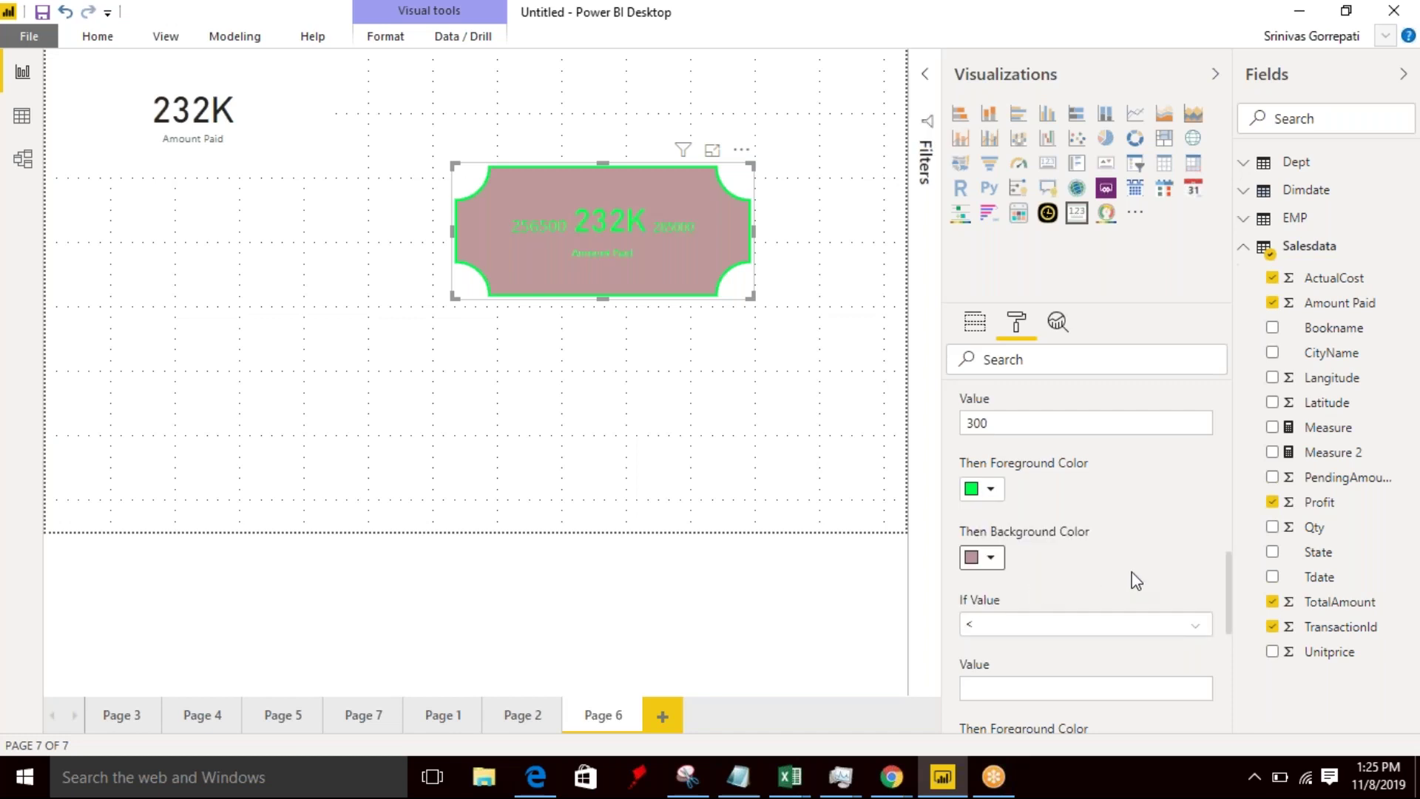
{"action": "scroll", "coordinate": [1132, 571], "scroll_direction": "down", "scroll_amount": 5}
{"action": "left_click", "coordinate": [997, 481]}
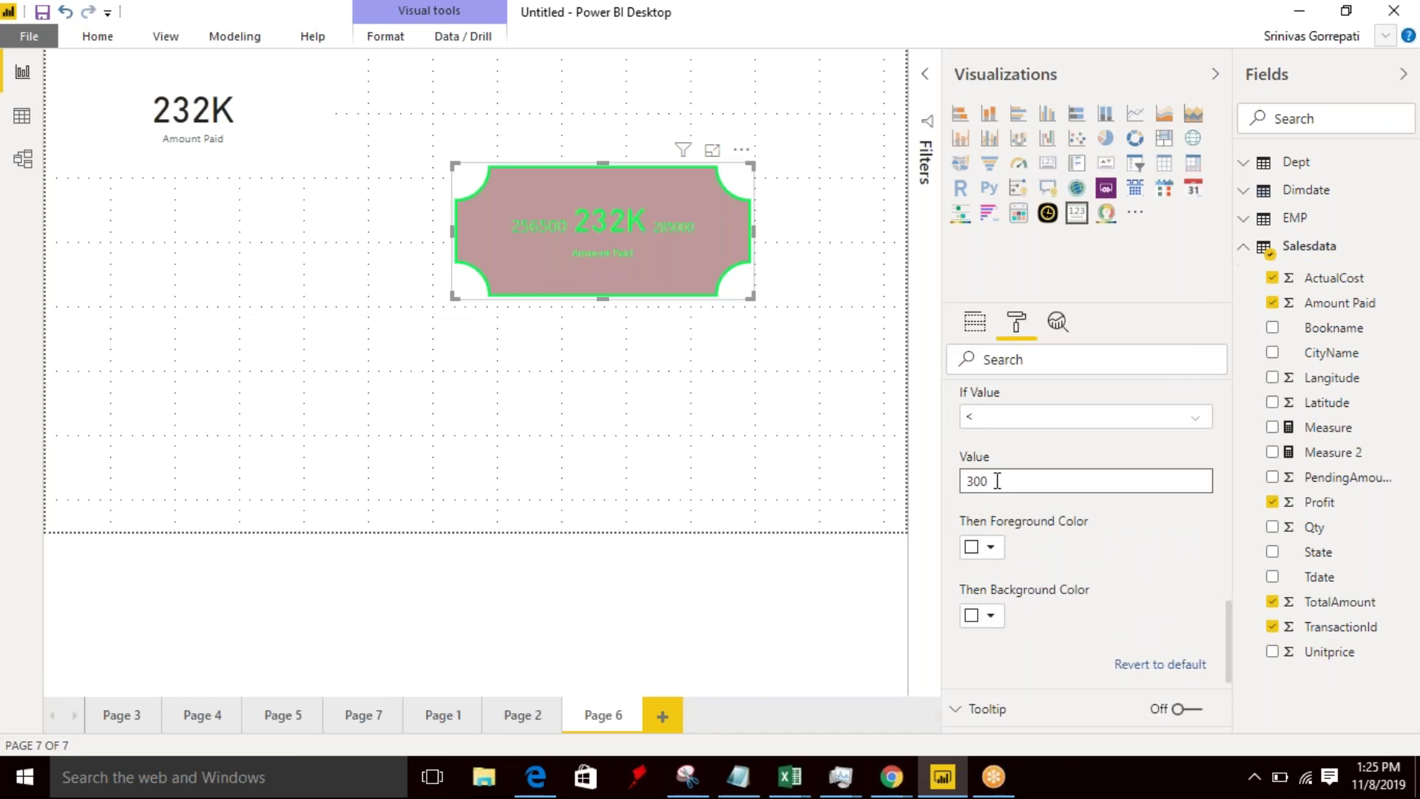
- Change the first condition to greater than or equal to 300
{"action": "scroll", "coordinate": [1050, 466], "scroll_direction": "up", "scroll_amount": 5}
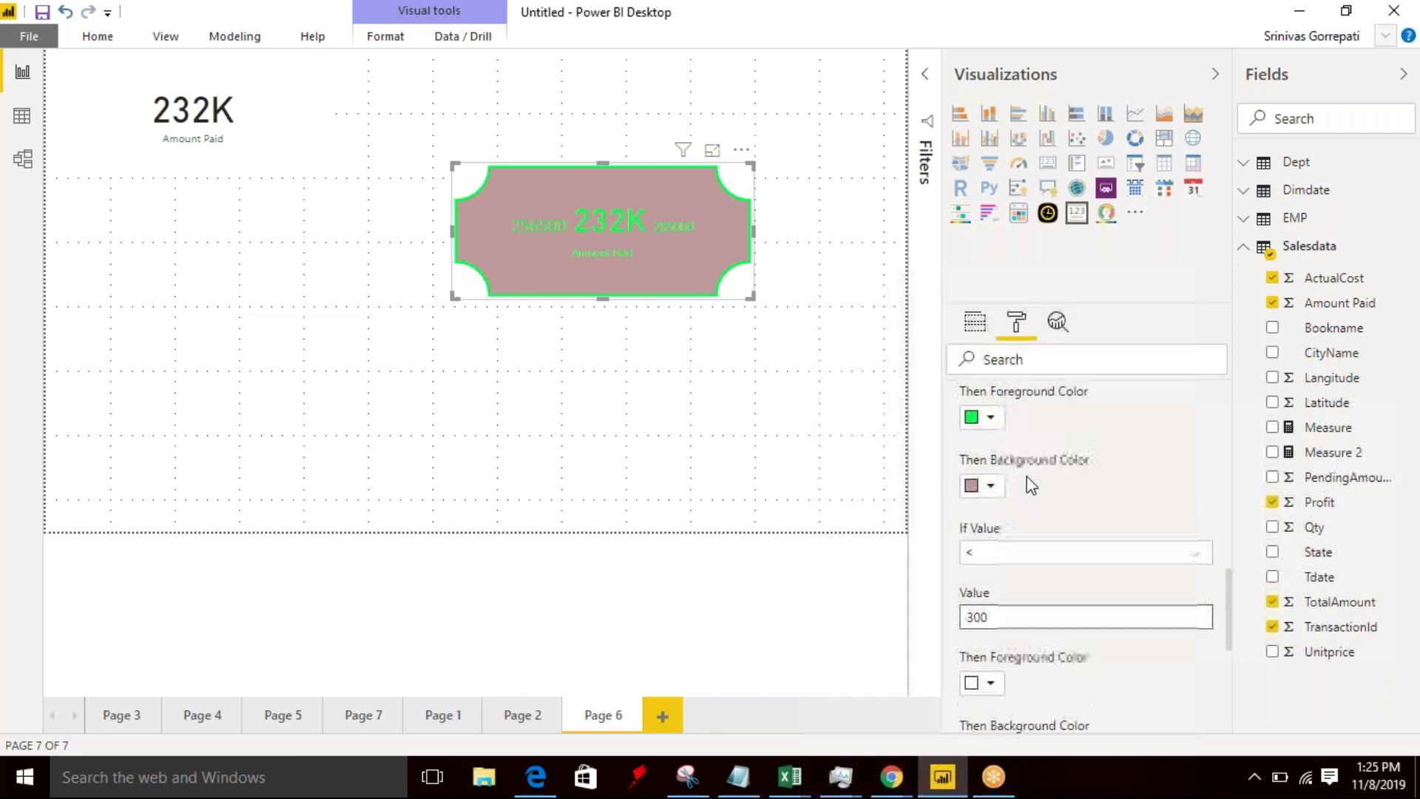
{"action": "scroll", "coordinate": [1006, 436], "scroll_direction": "up", "scroll_amount": 3}
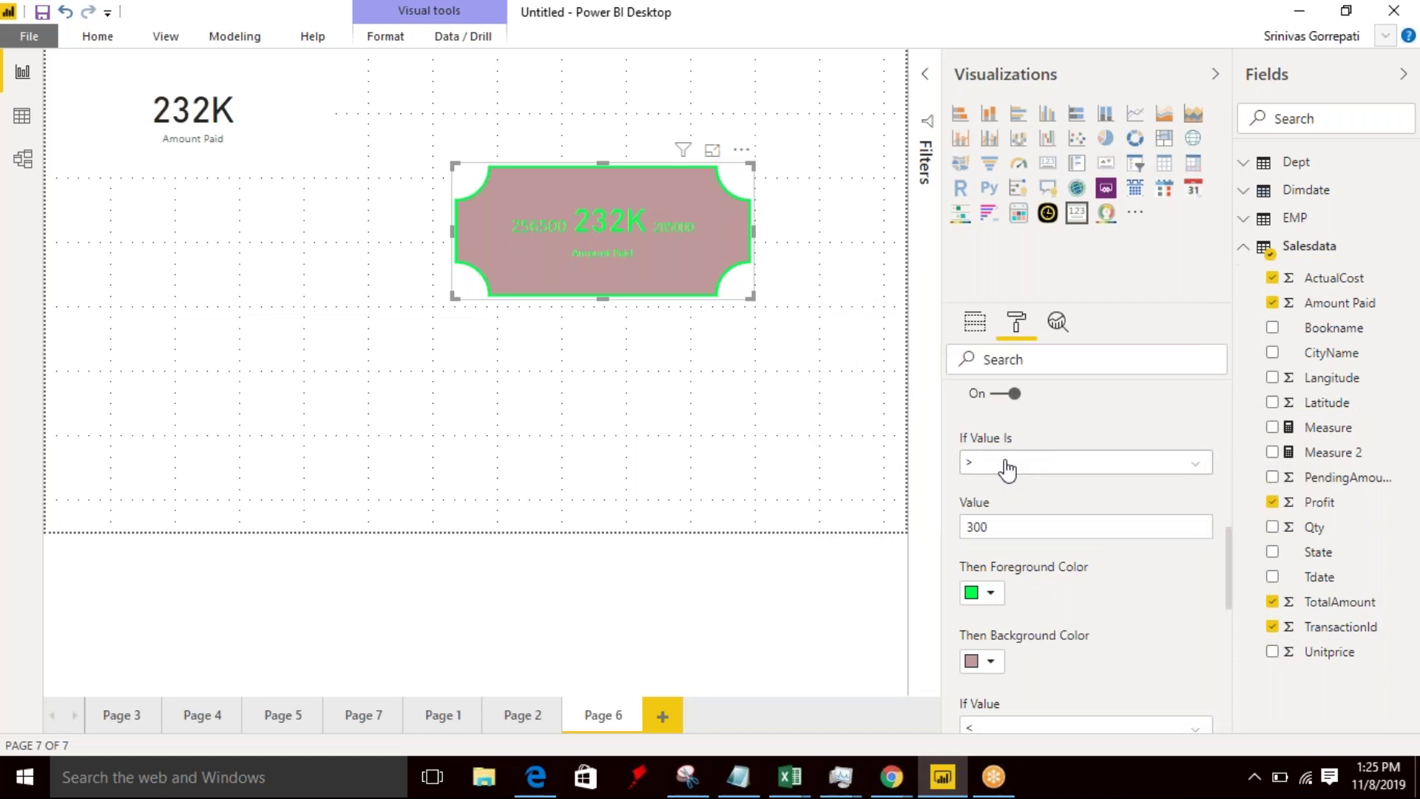
{"action": "left_click", "coordinate": [1005, 465]}
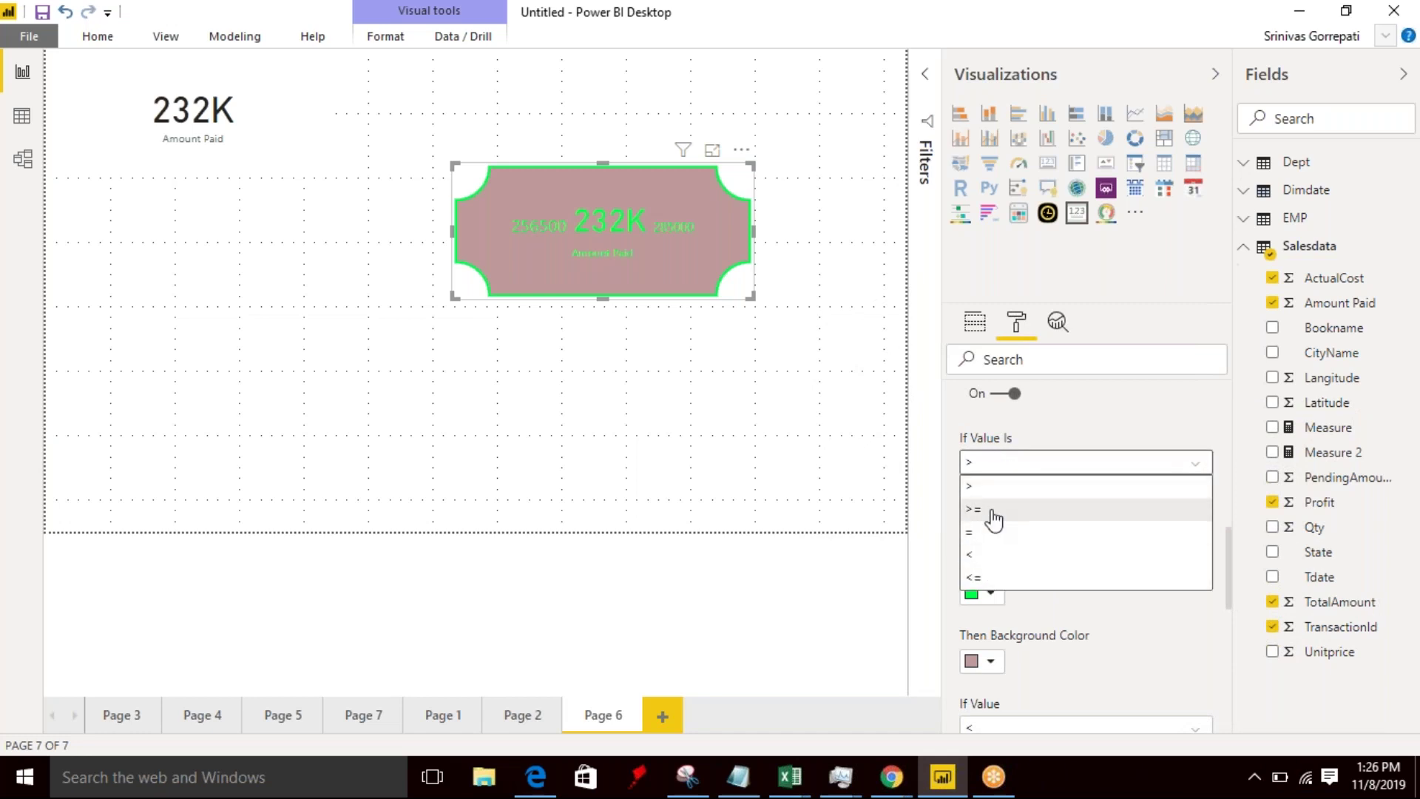
{"action": "left_click", "coordinate": [991, 508]}
- Give the second condition a 299 threshold with red text on a white background
{"action": "scroll", "coordinate": [1073, 528], "scroll_direction": "down", "scroll_amount": 3}
{"action": "left_click", "coordinate": [1012, 674]}
{"action": "scroll", "coordinate": [1024, 654], "scroll_direction": "down", "scroll_amount": 3}
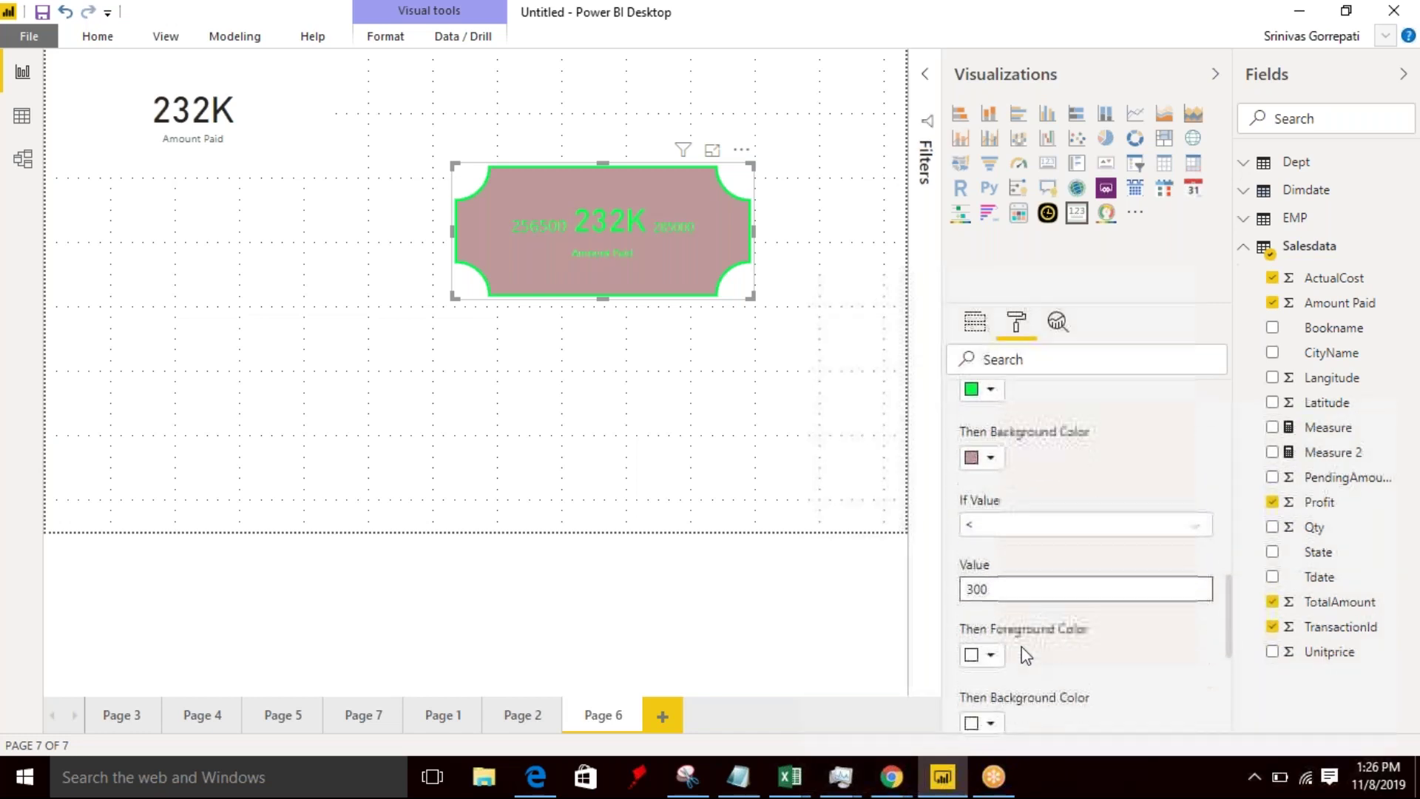
{"action": "key", "text": "BackSpace"}
{"action": "key", "text": "BackSpace"}
{"action": "key", "text": "BackSpace"}
{"action": "type", "text": "299"}
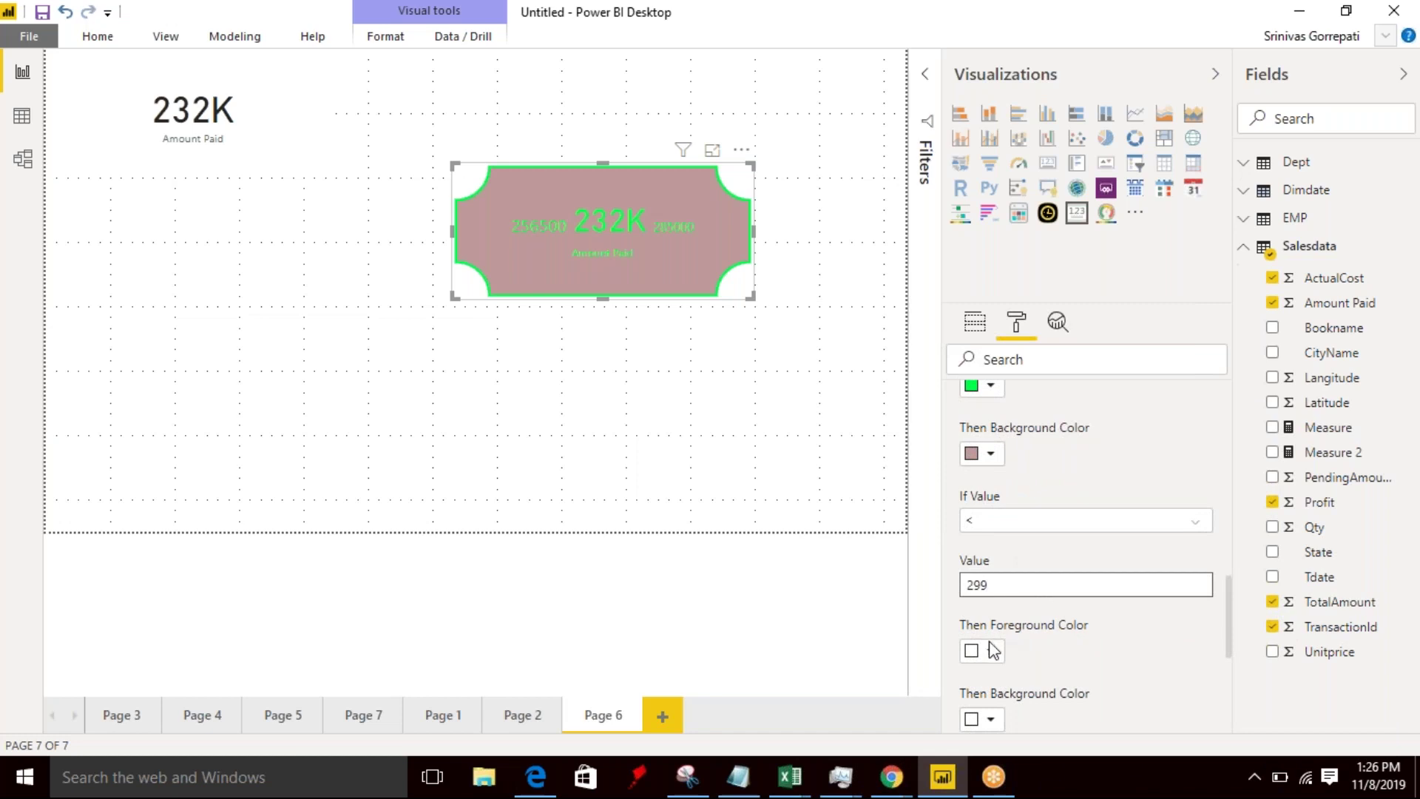
{"action": "left_click", "coordinate": [992, 654]}
{"action": "left_click", "coordinate": [1027, 468]}
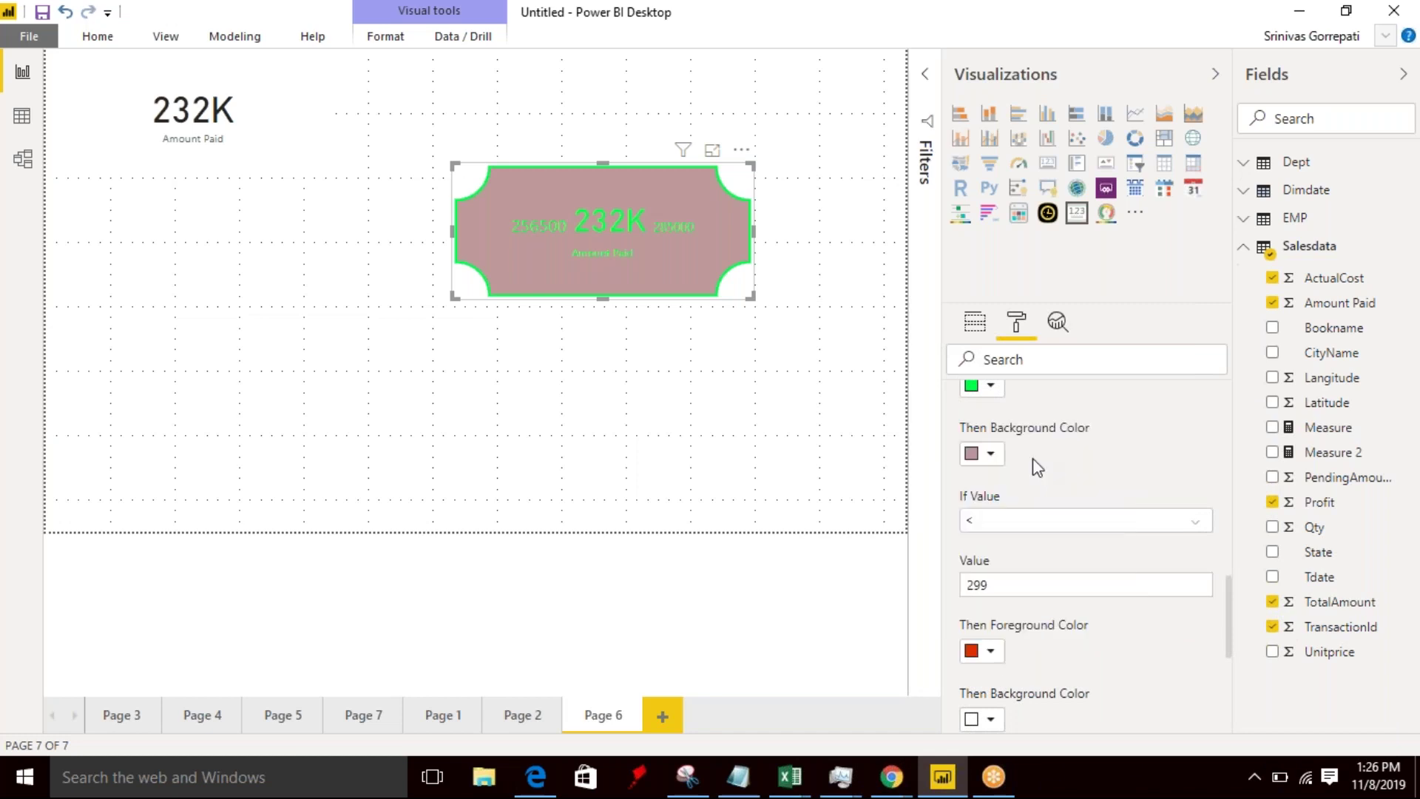
{"action": "scroll", "coordinate": [1069, 536], "scroll_direction": "down", "scroll_amount": 3}
{"action": "left_click", "coordinate": [990, 511]}
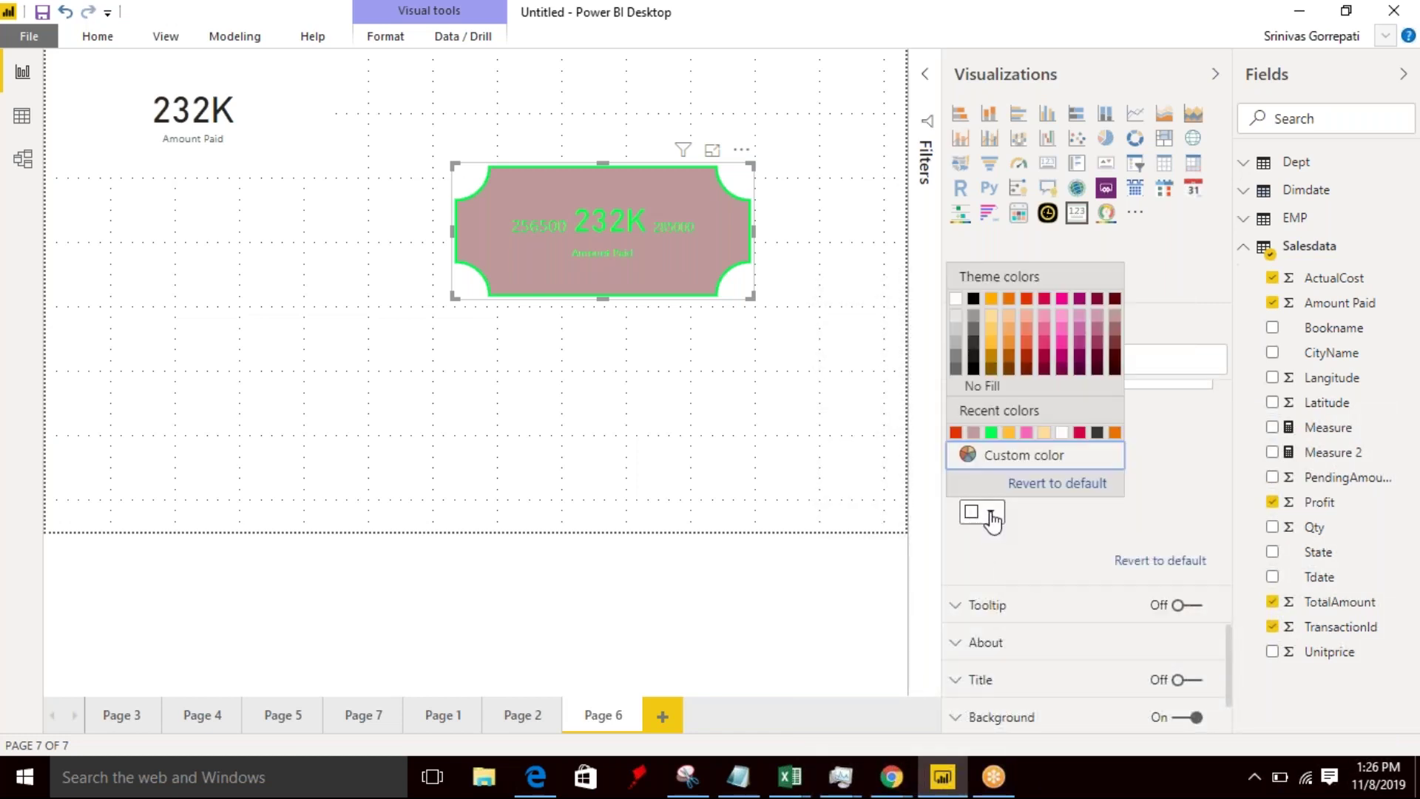
{"action": "left_click", "coordinate": [958, 303]}
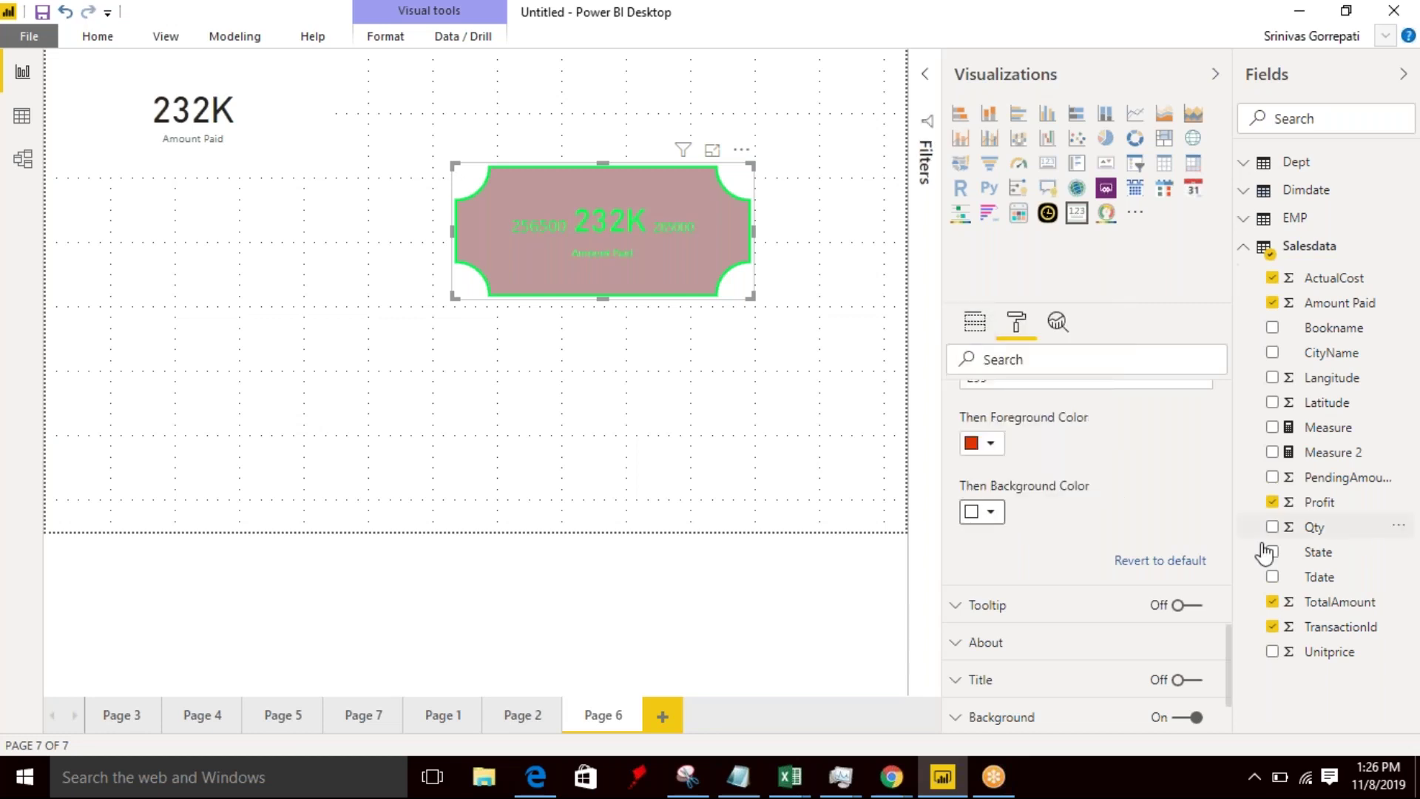
- Turn on the advanced card's Tooltip
{"action": "left_click", "coordinate": [1195, 605]}
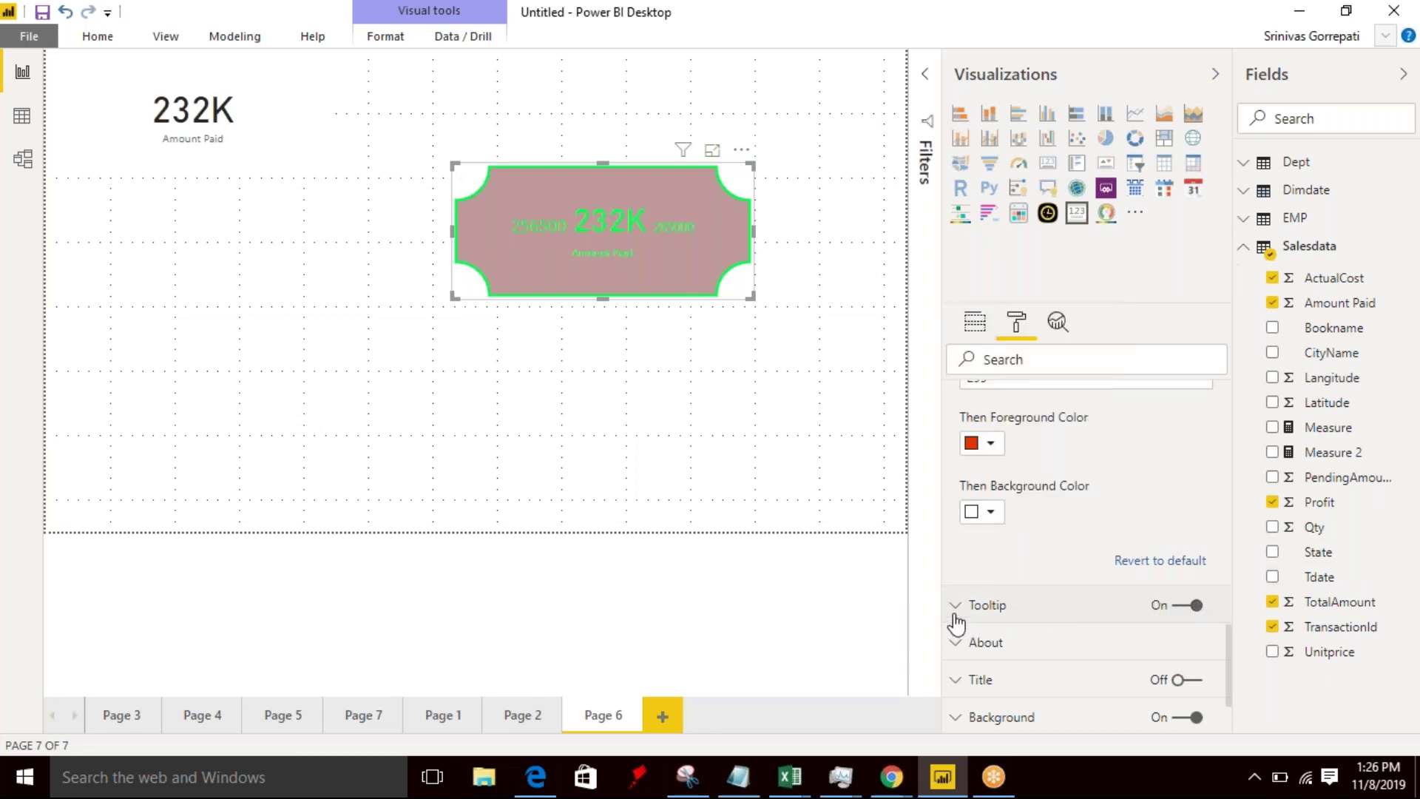
{"action": "scroll", "coordinate": [1000, 633], "scroll_direction": "down", "scroll_amount": 2}
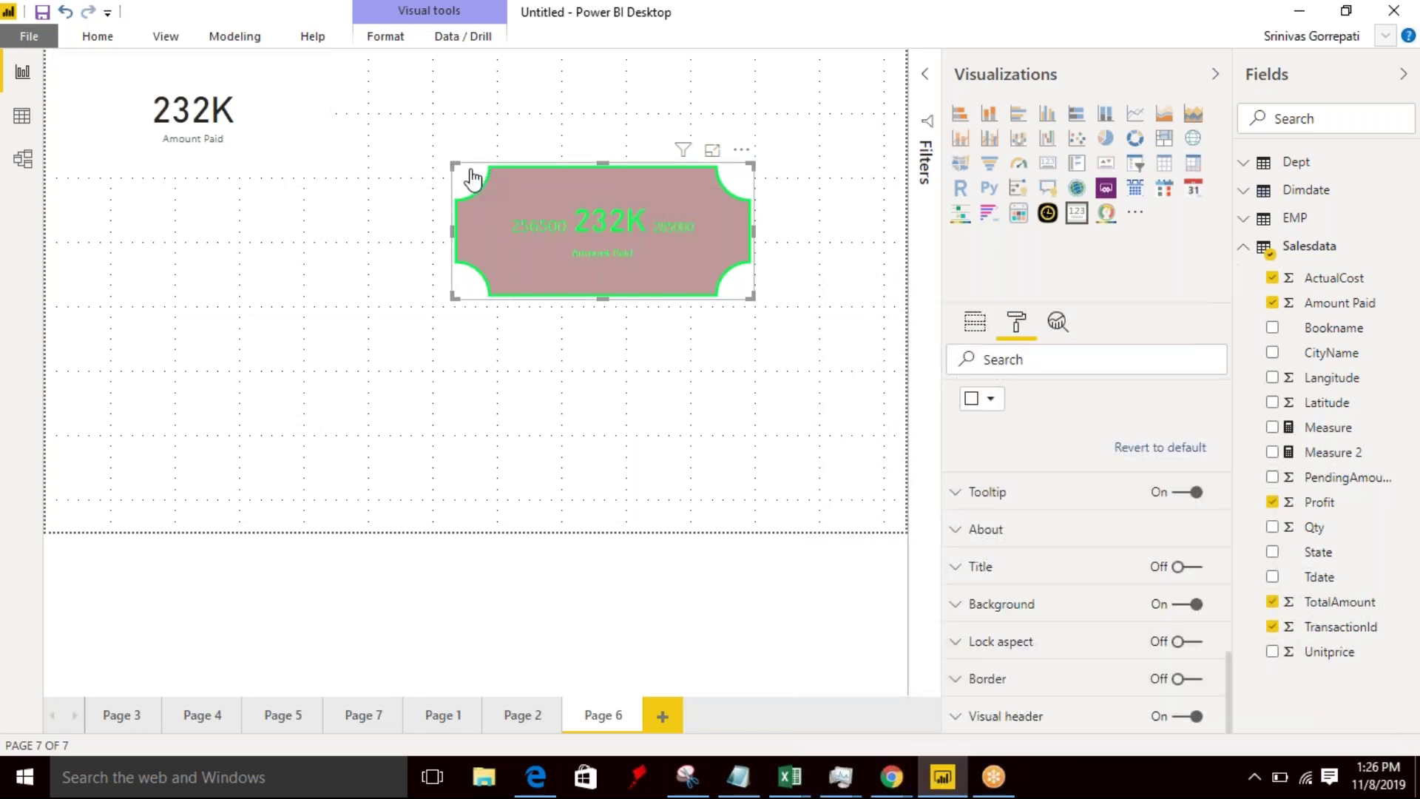
{"action": "left_click", "coordinate": [793, 251]}
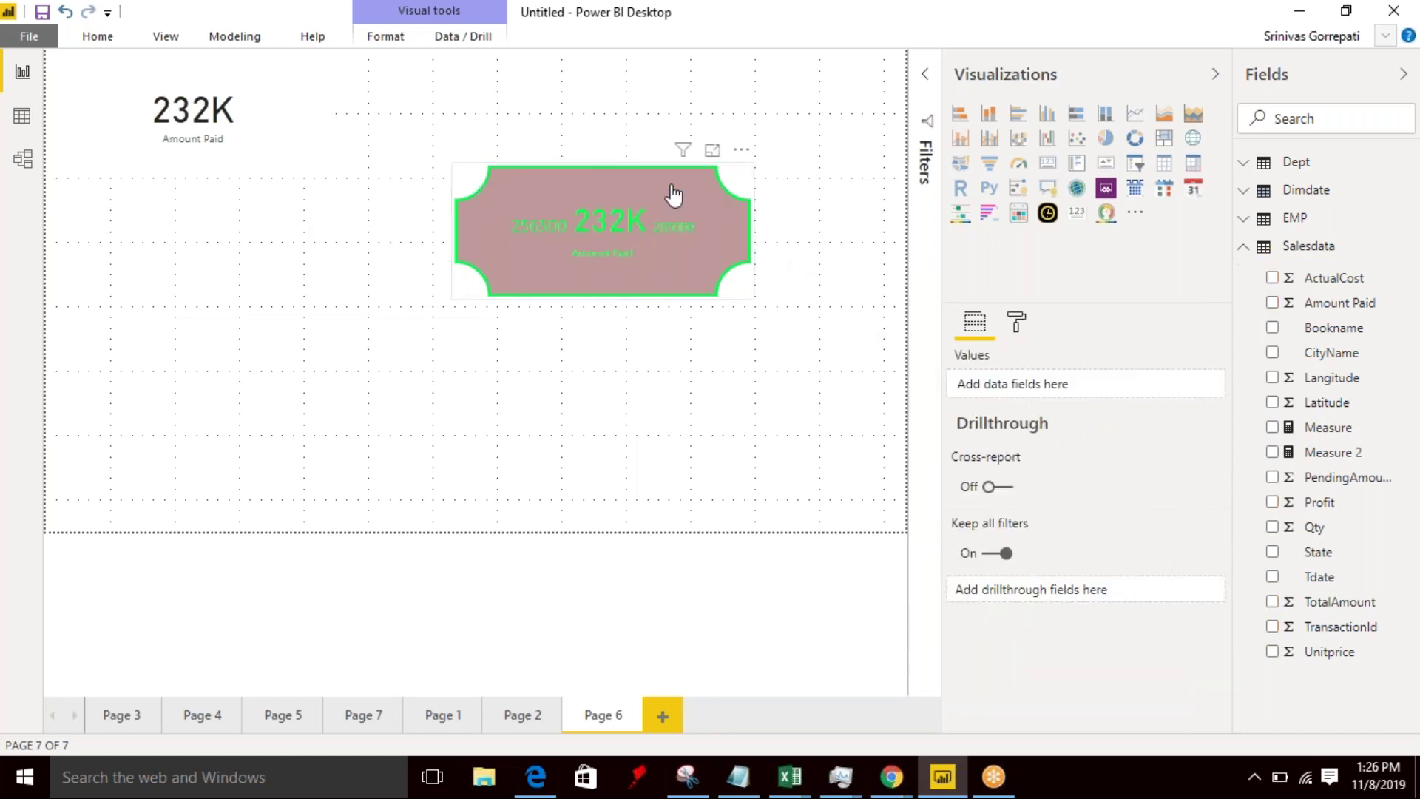
{"action": "left_click", "coordinate": [287, 111]}
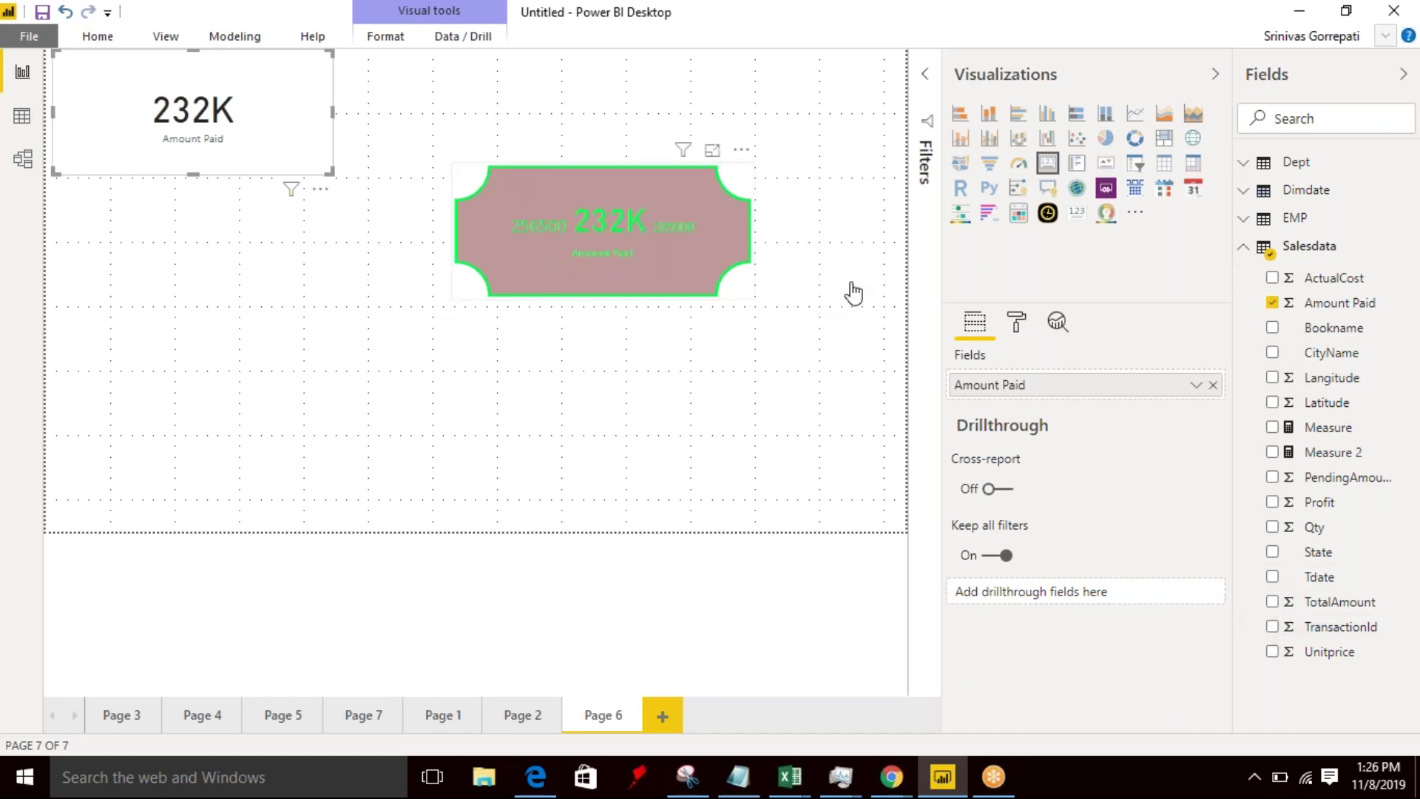
{"action": "left_click", "coordinate": [757, 429]}
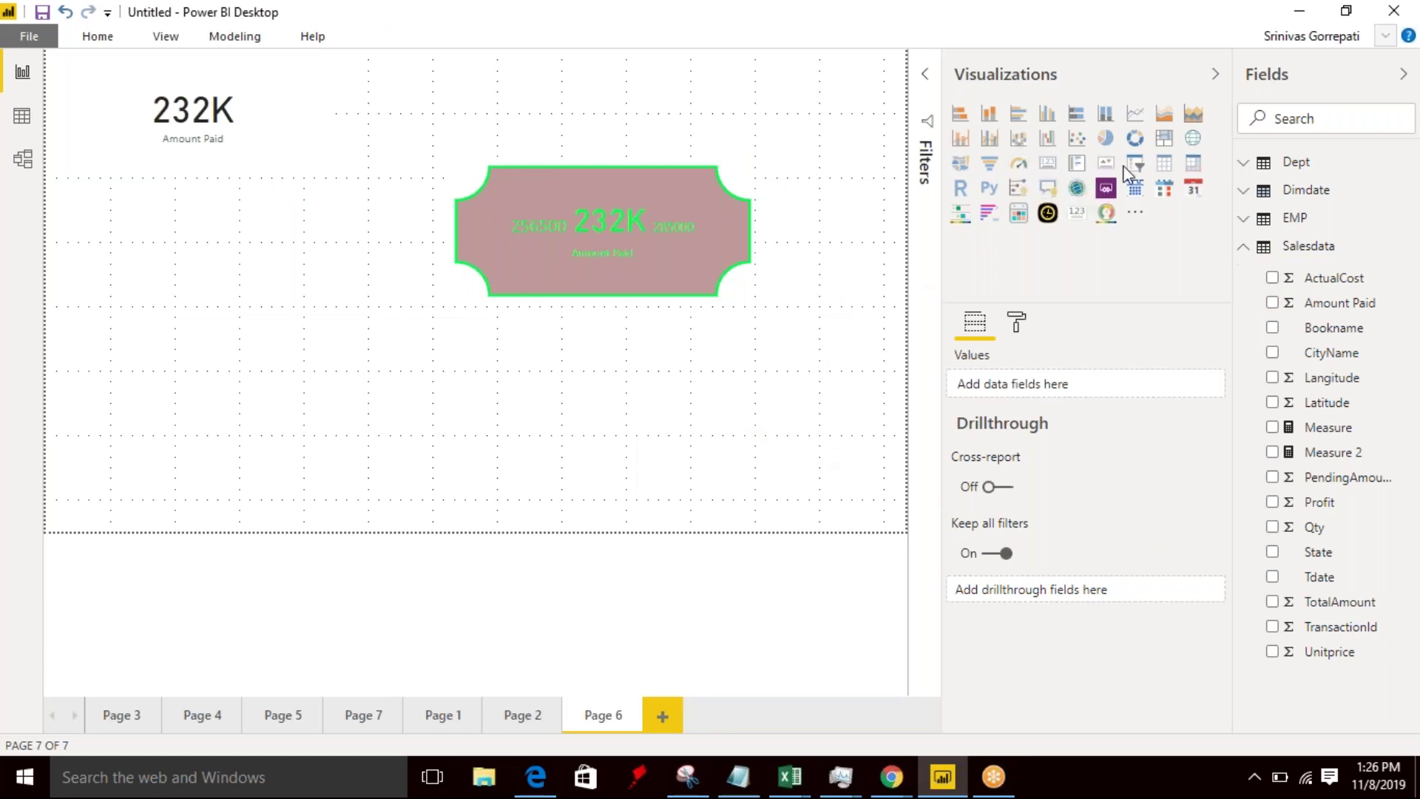
- Add a multi-row card showing TransactionId (529) and a slicer listing CityName values
{"action": "left_click", "coordinate": [1047, 163]}
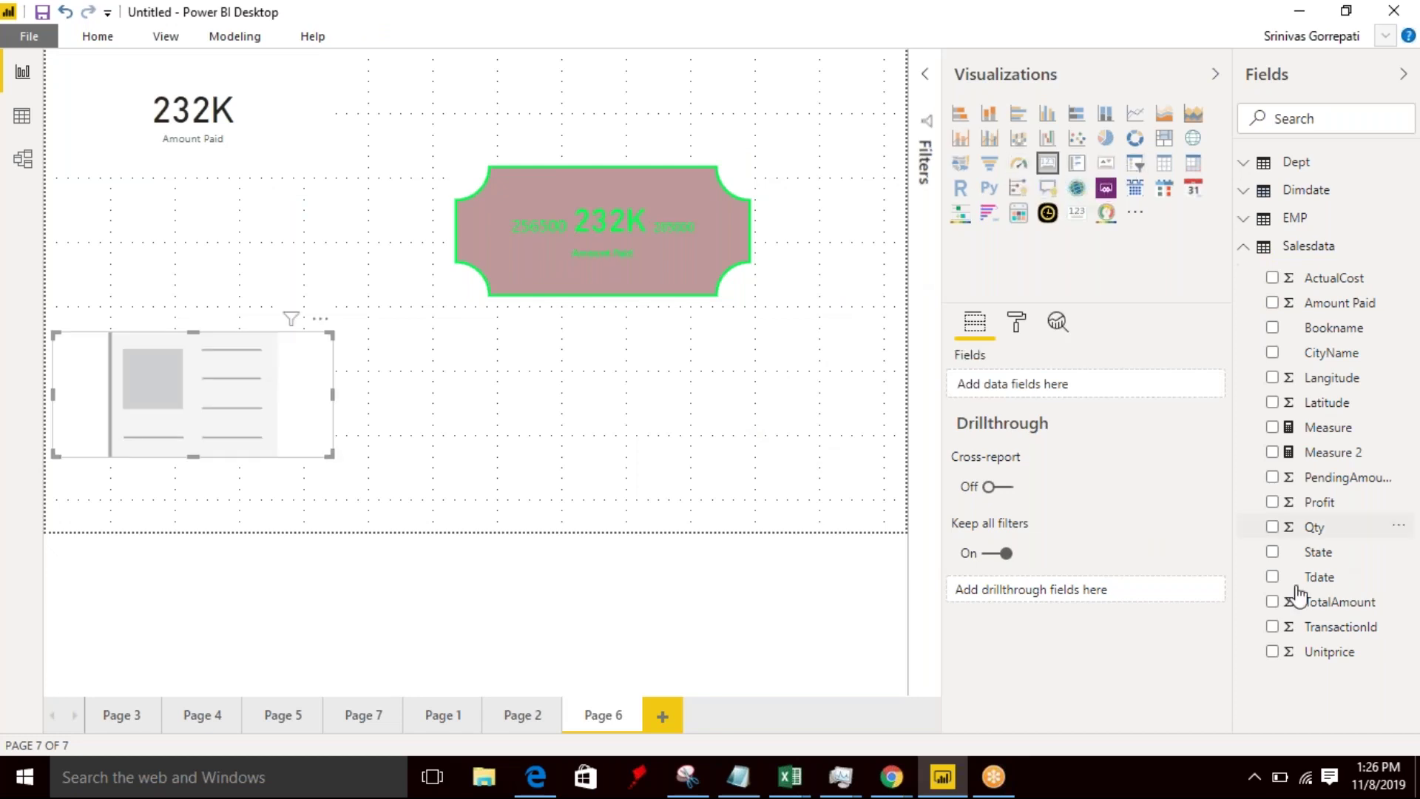
{"action": "left_click", "coordinate": [1272, 627]}
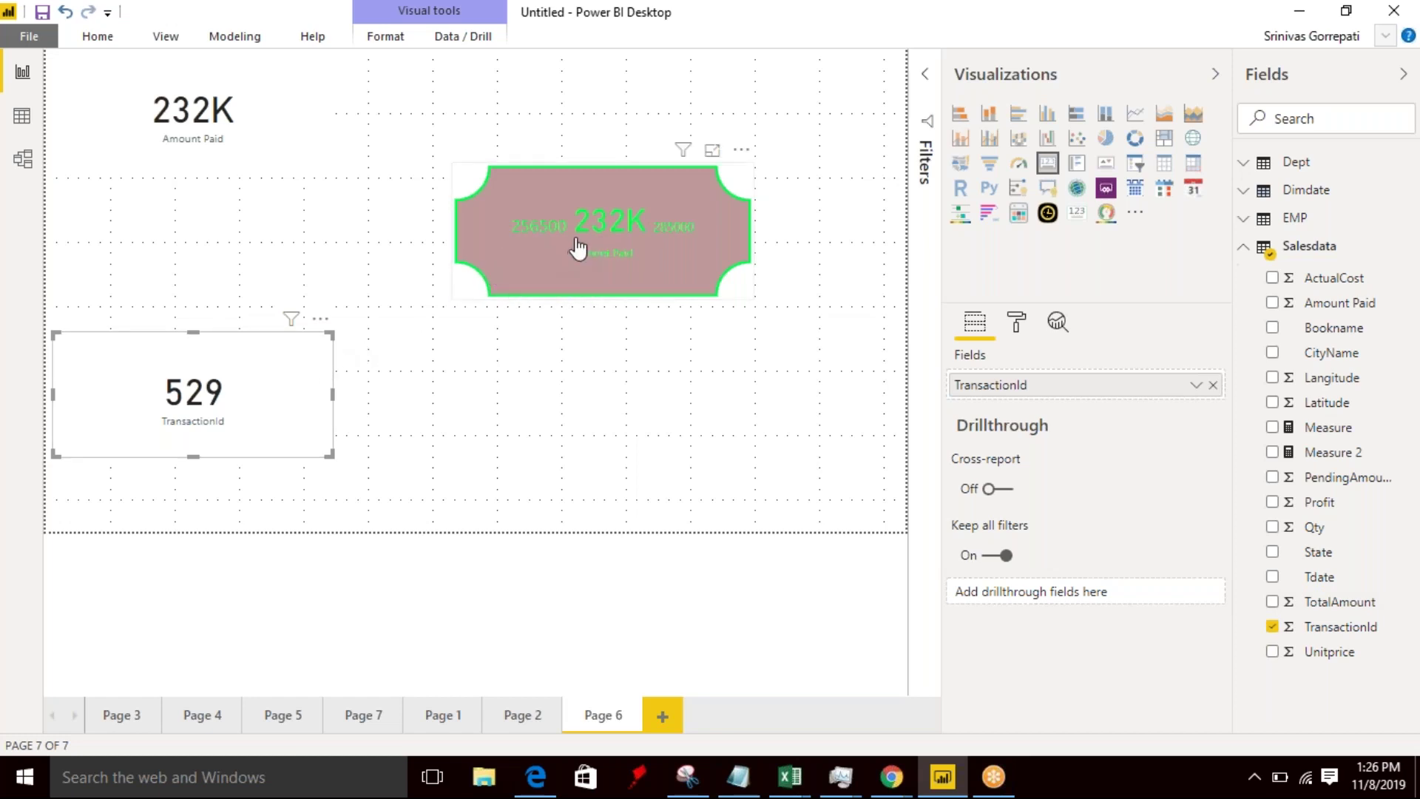
{"action": "left_click", "coordinate": [491, 413]}
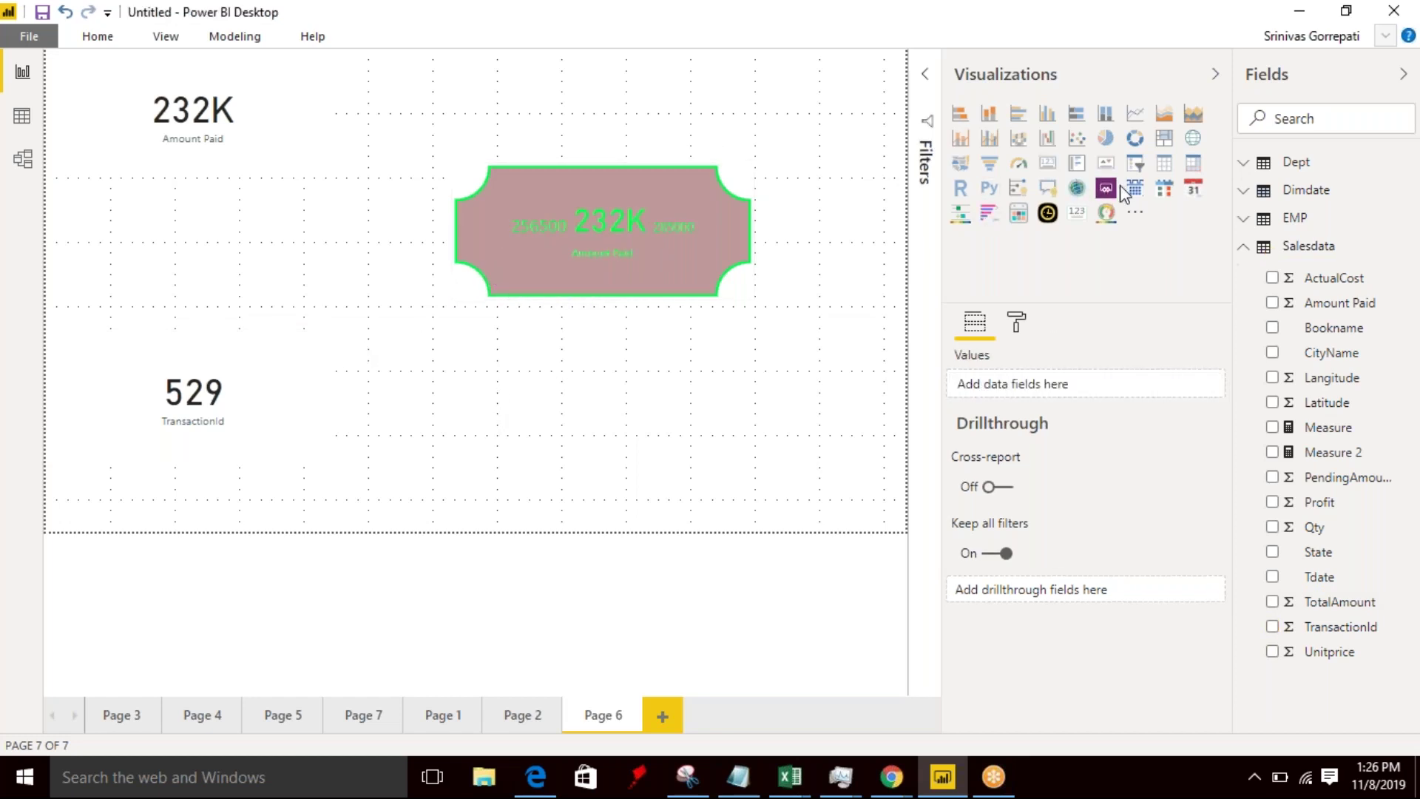
{"action": "left_click", "coordinate": [1135, 162]}
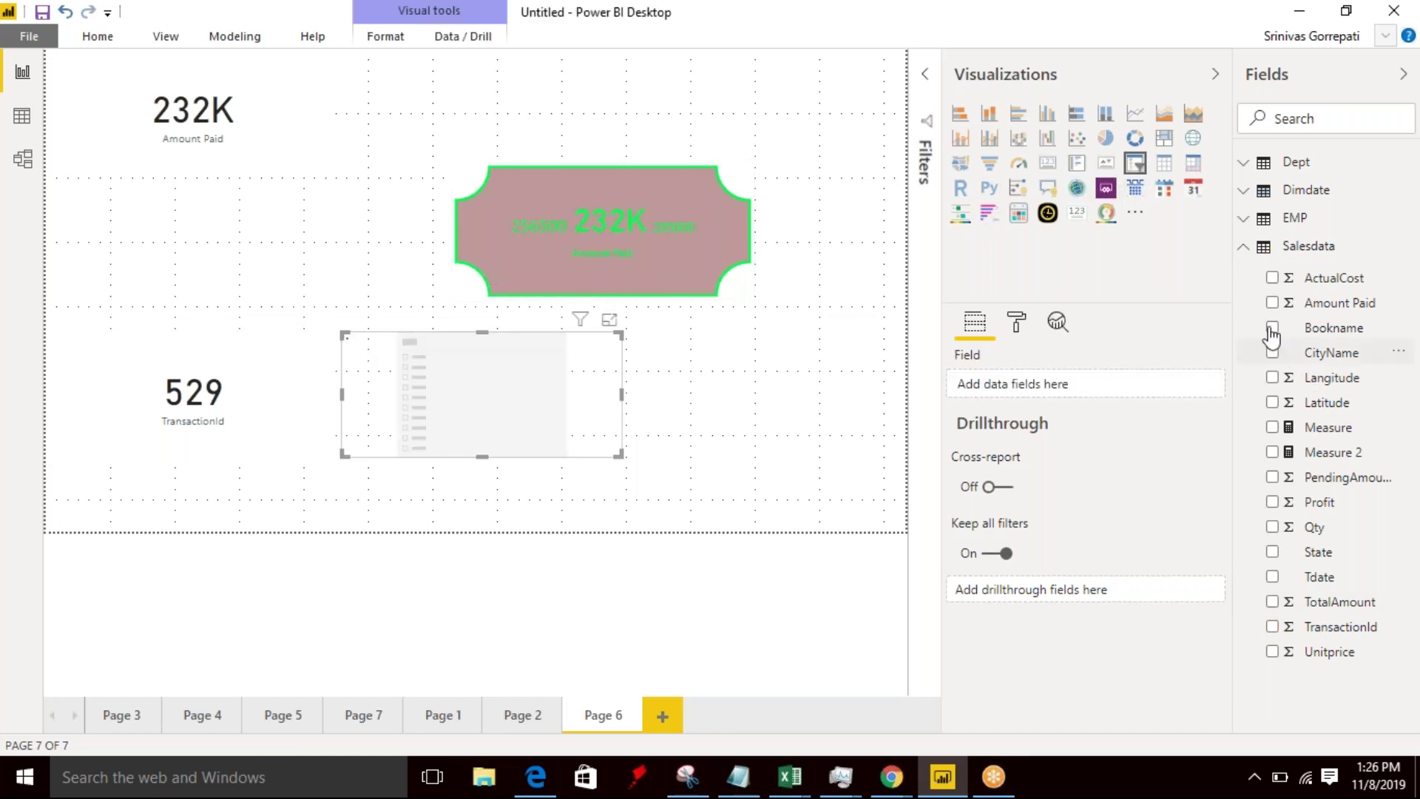
{"action": "left_click", "coordinate": [1273, 353]}
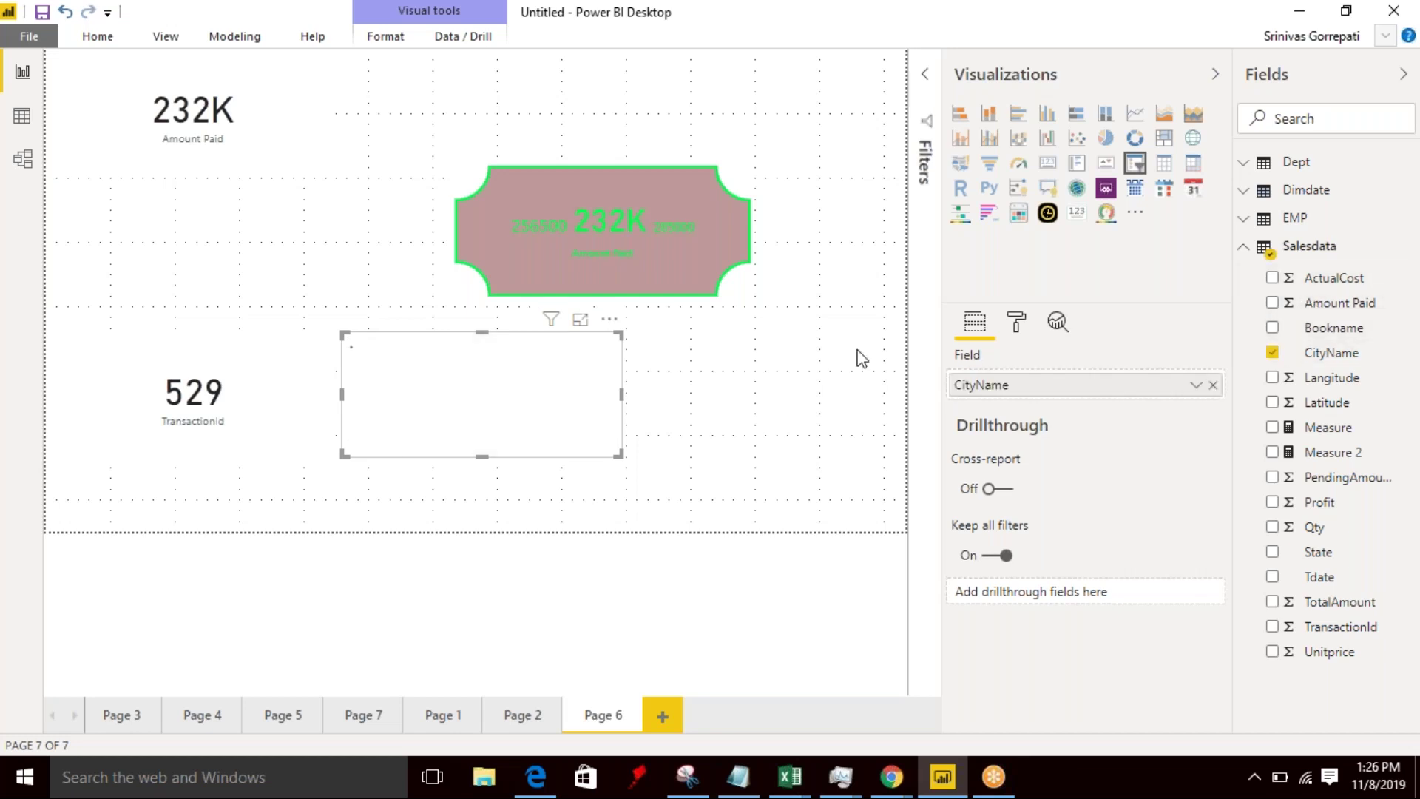
{"action": "left_click", "coordinate": [372, 398]}
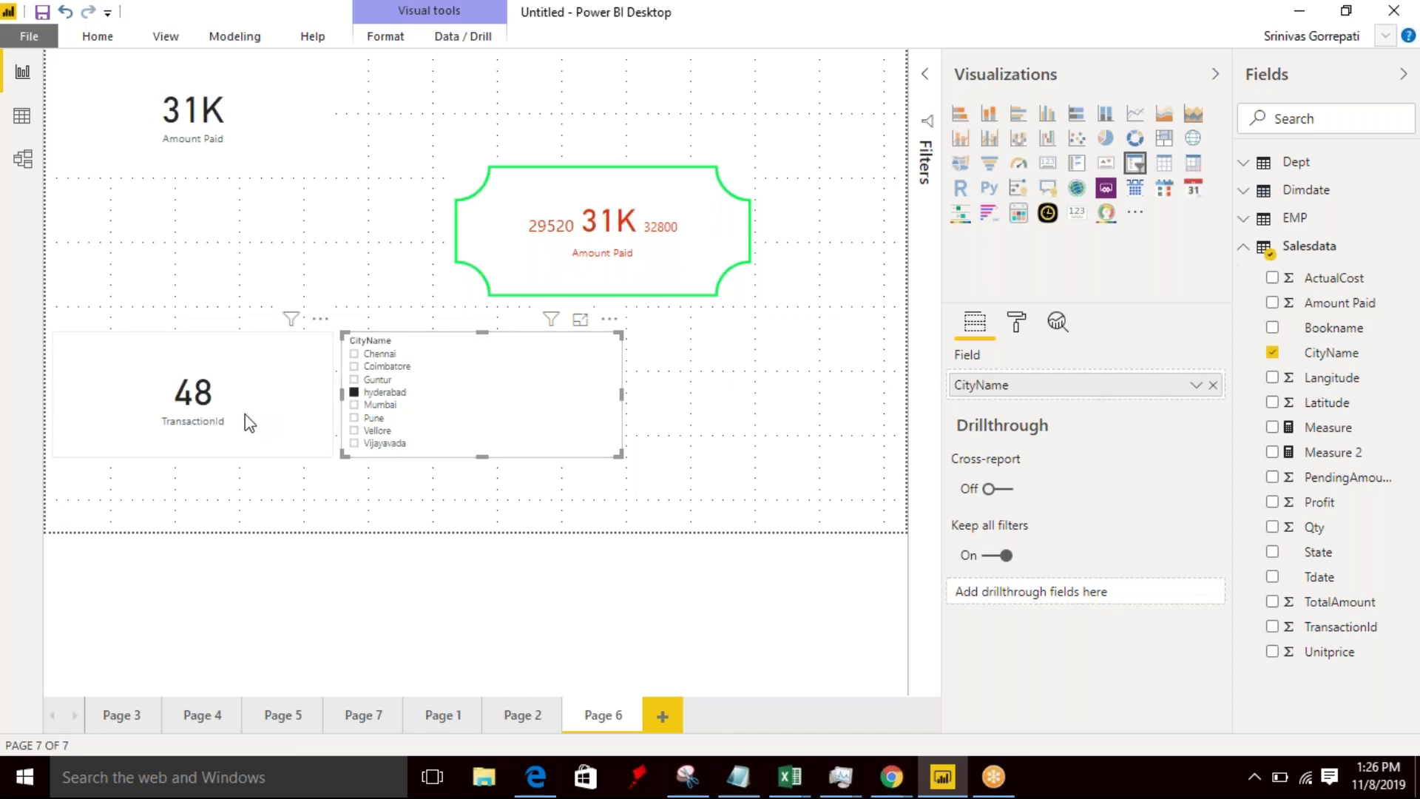
{"action": "left_click", "coordinate": [386, 379]}
{"action": "left_click", "coordinate": [372, 418]}
{"action": "left_click", "coordinate": [373, 442]}
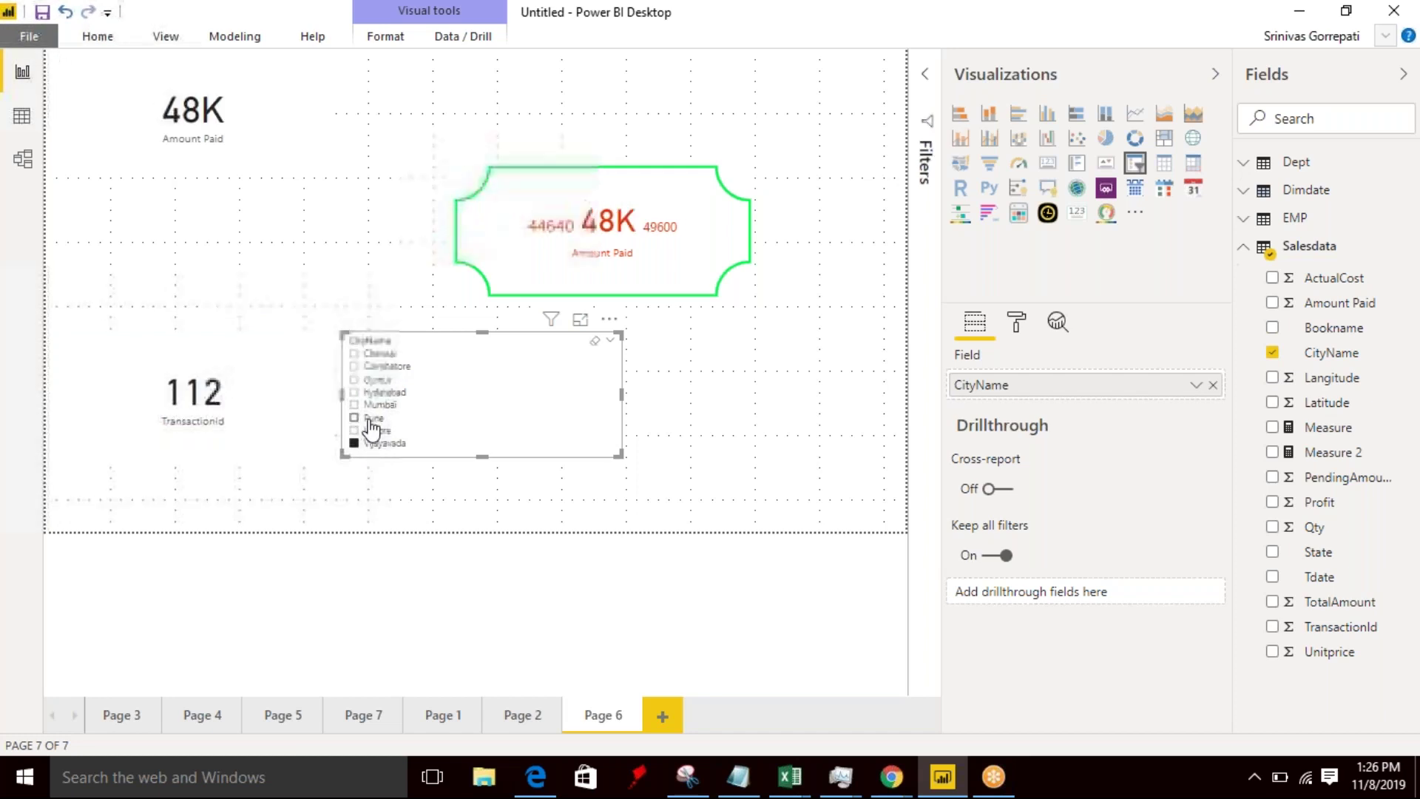
{"action": "left_click", "coordinate": [373, 442]}
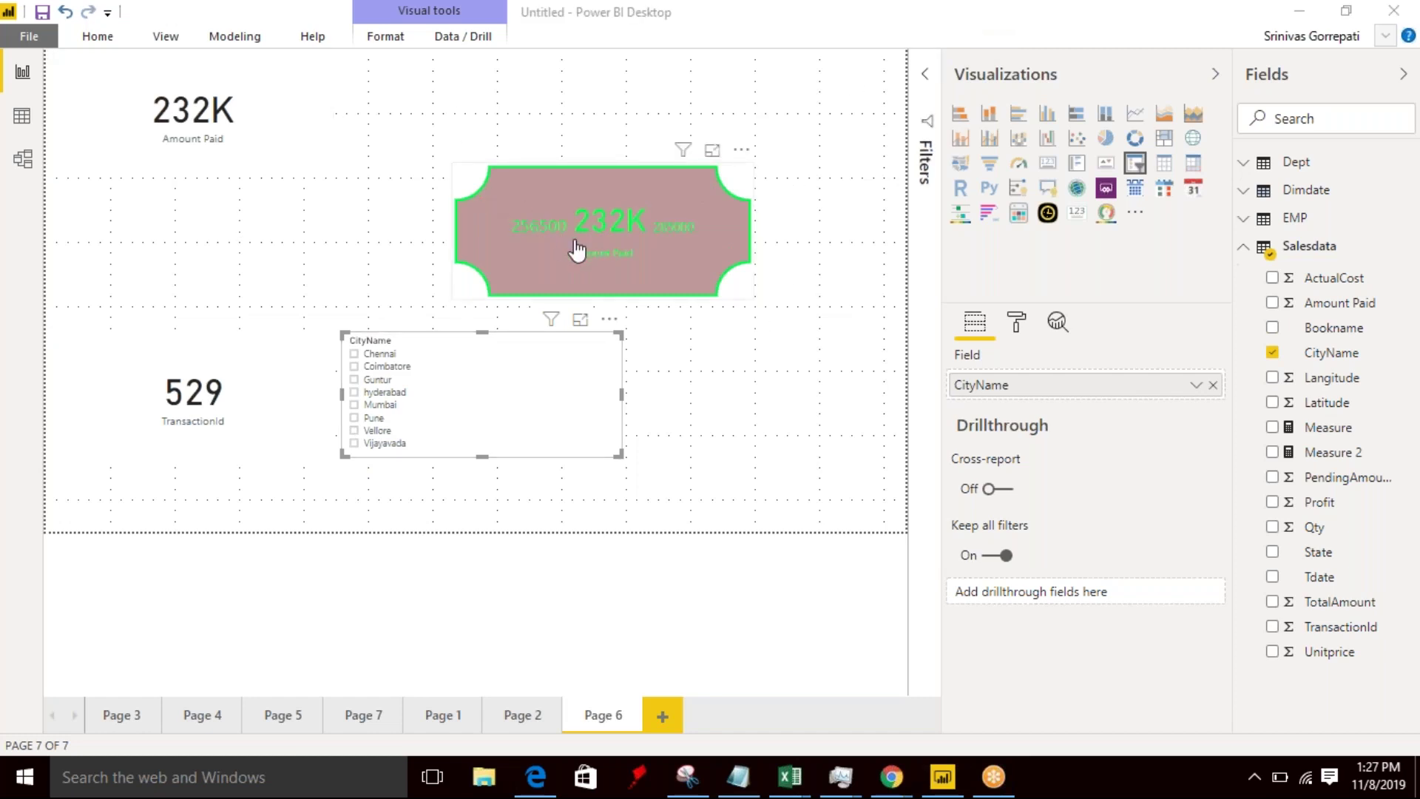
{"action": "mouse_move", "coordinate": [595, 281]}
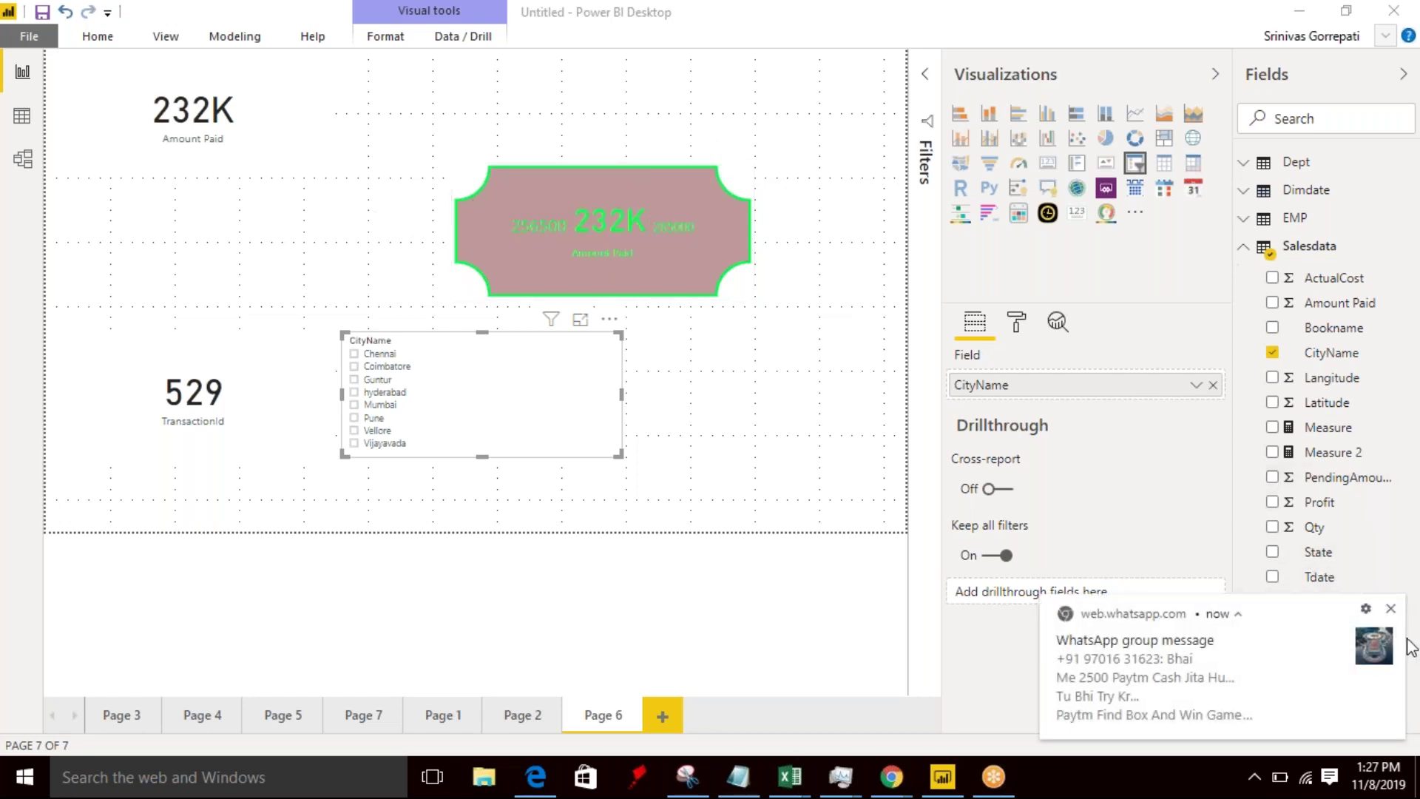
{"action": "left_click", "coordinate": [1392, 609]}
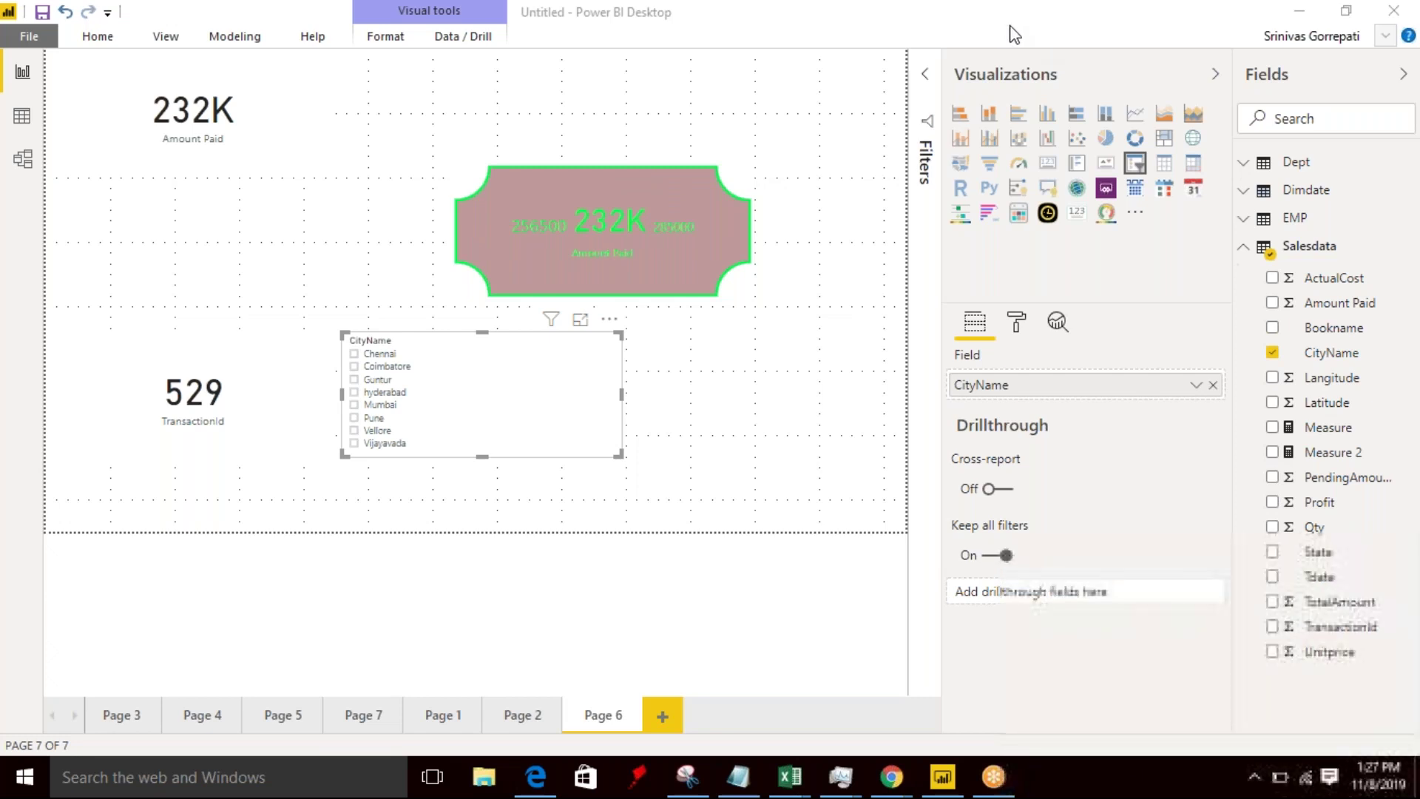